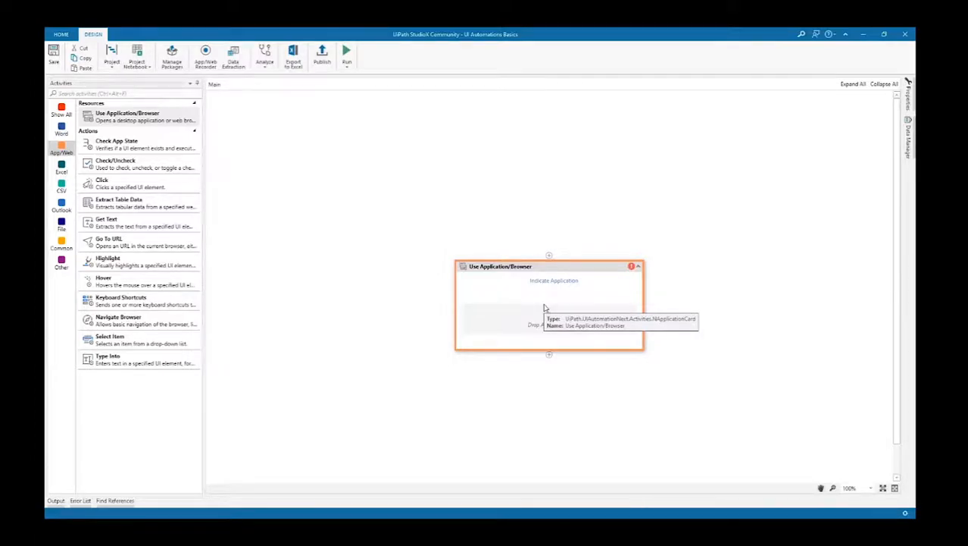
- Indicate the DoubleUI window as the application to automate and add a Type Into activity inside its card, targeting the Cash In field
click(561, 285)
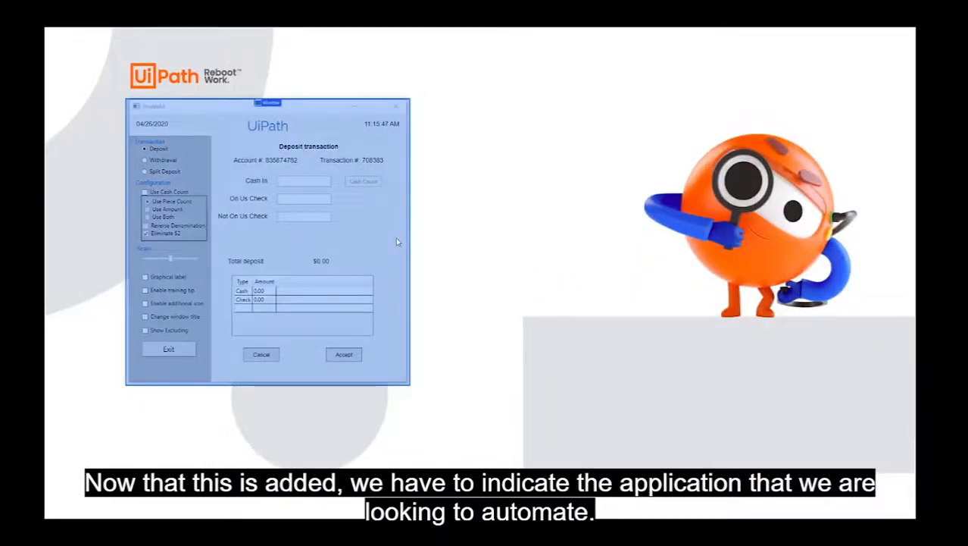
click(396, 241)
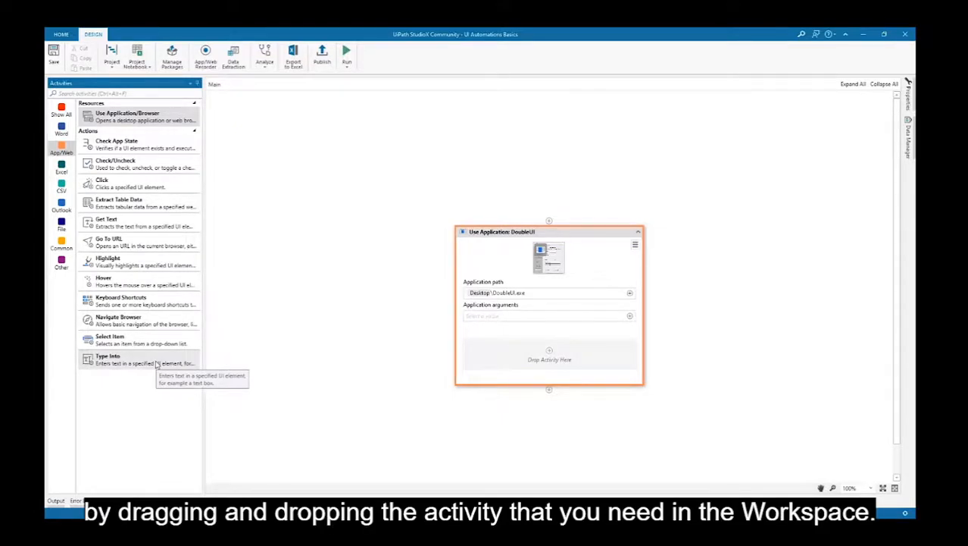
drag(157, 365, 558, 356)
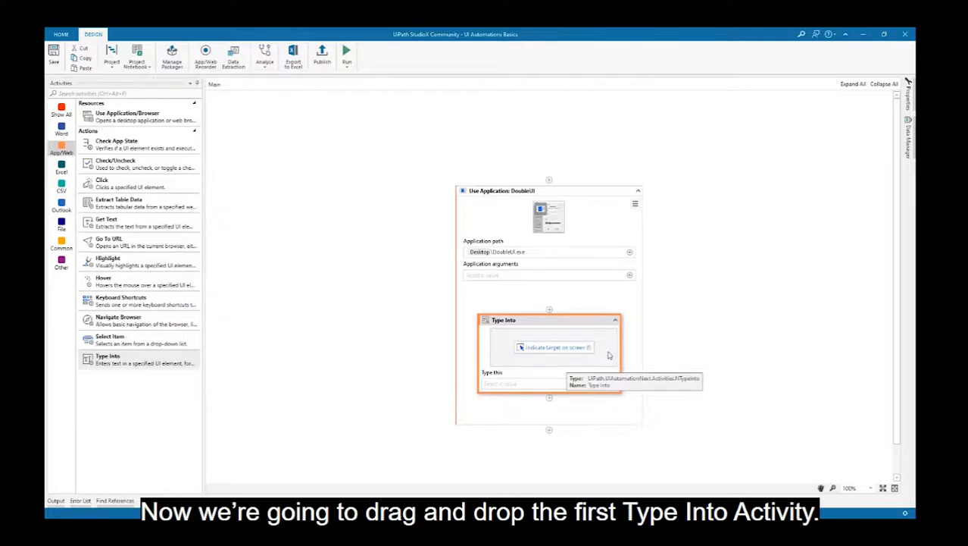
click(576, 348)
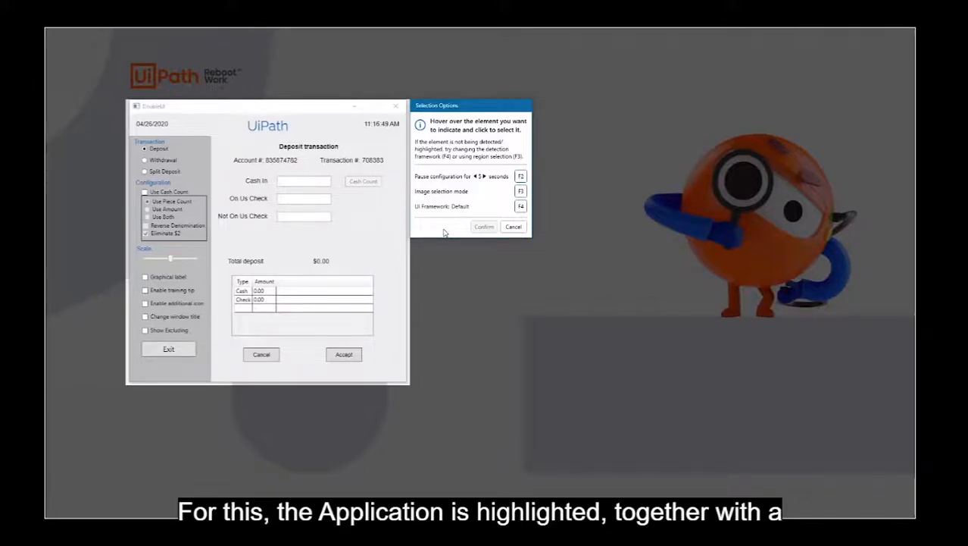
click(319, 180)
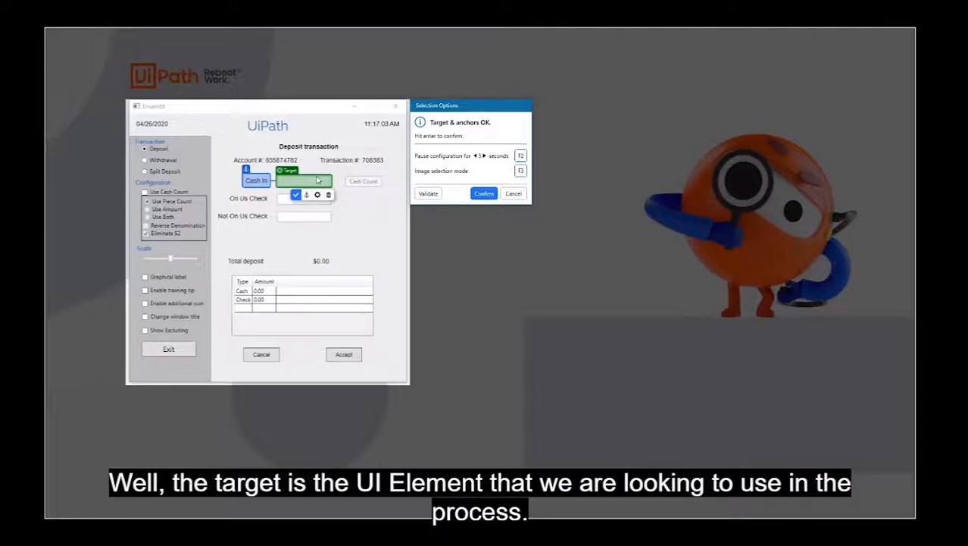
mouse_move(265, 183)
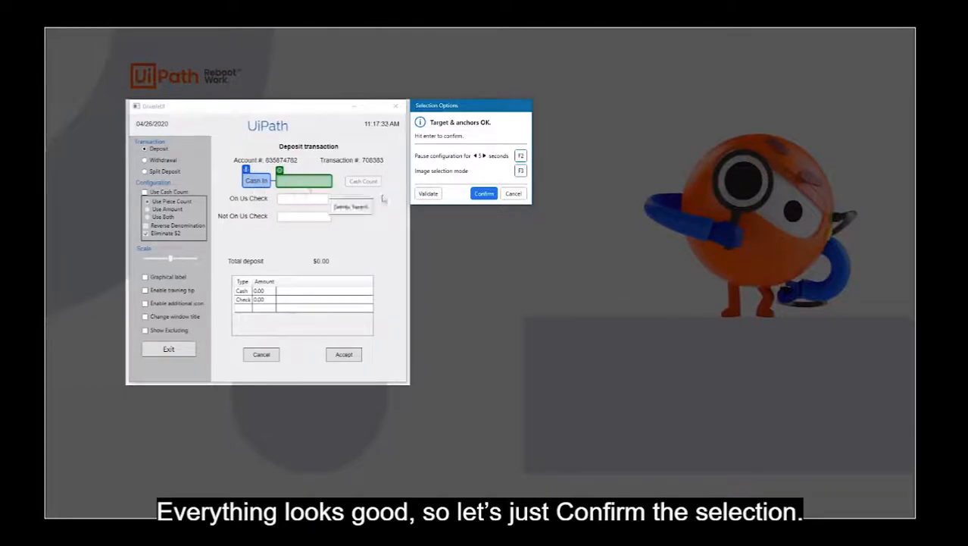
click(483, 193)
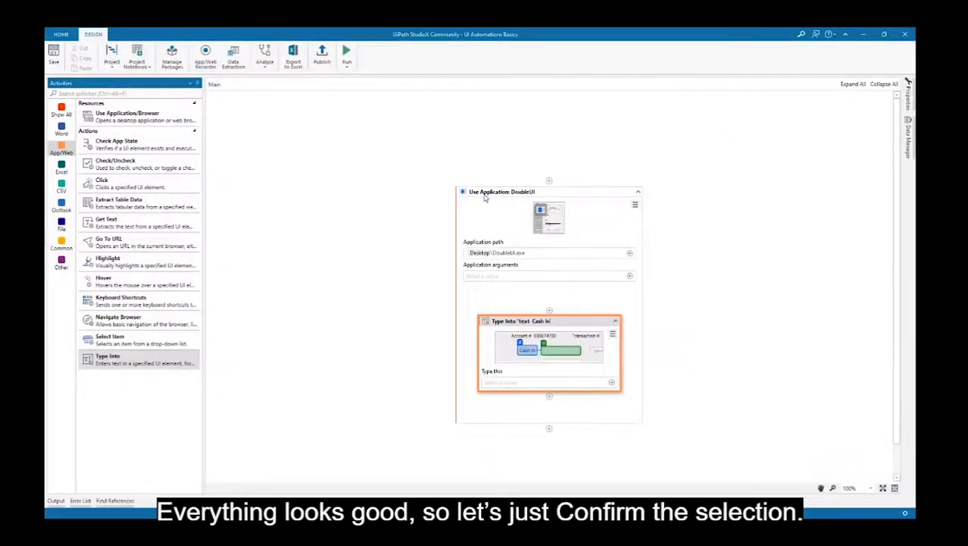
- Set the text entered by the Cash In Type Into activity to 1000
click(526, 385)
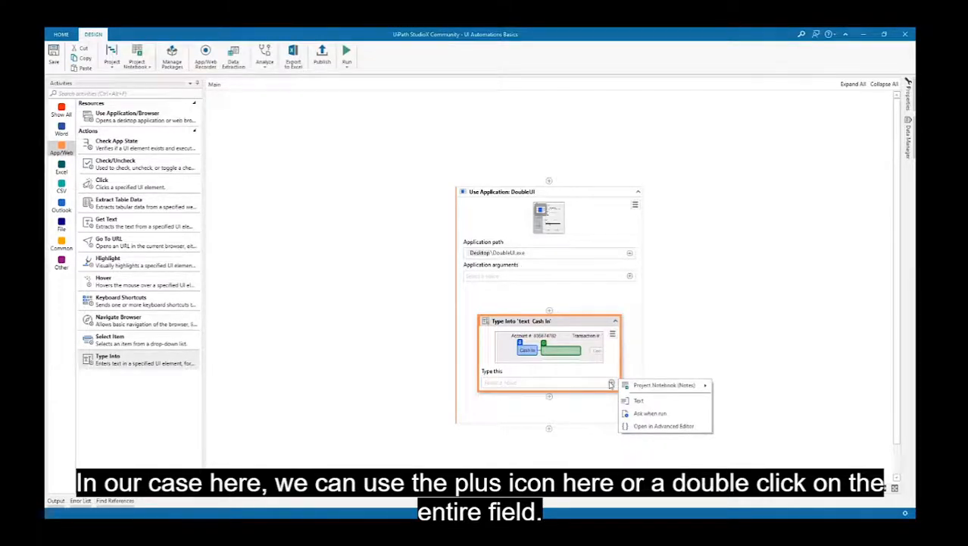
click(531, 382)
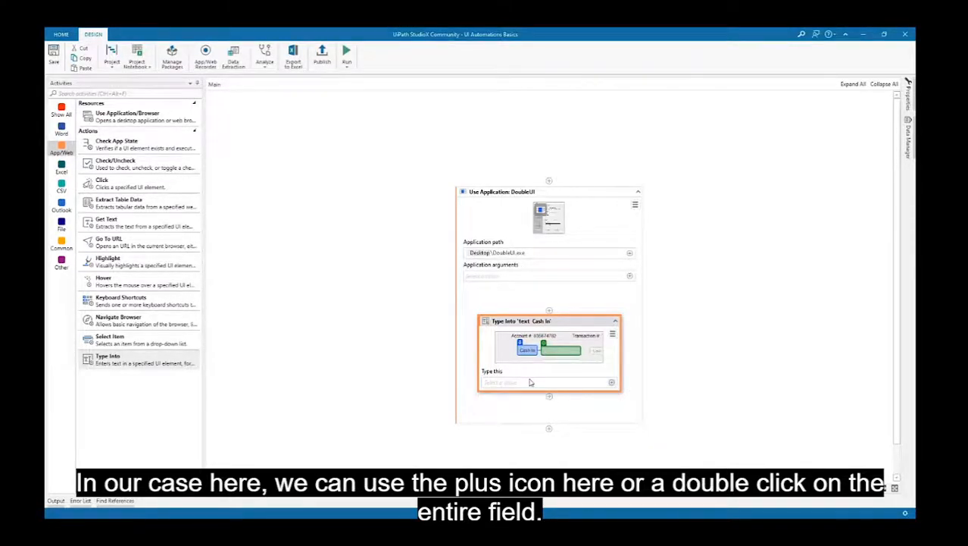
double_click(530, 381)
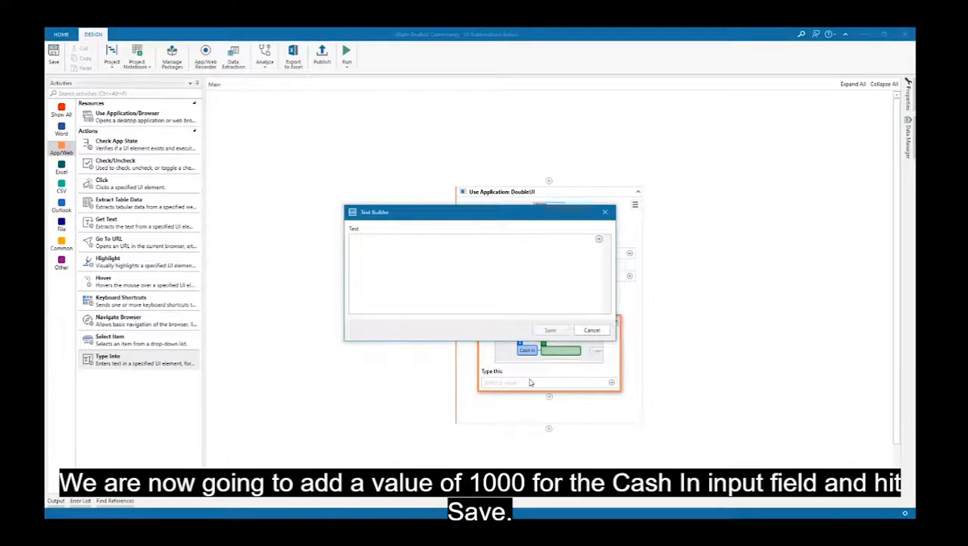
text(1000)
click(549, 331)
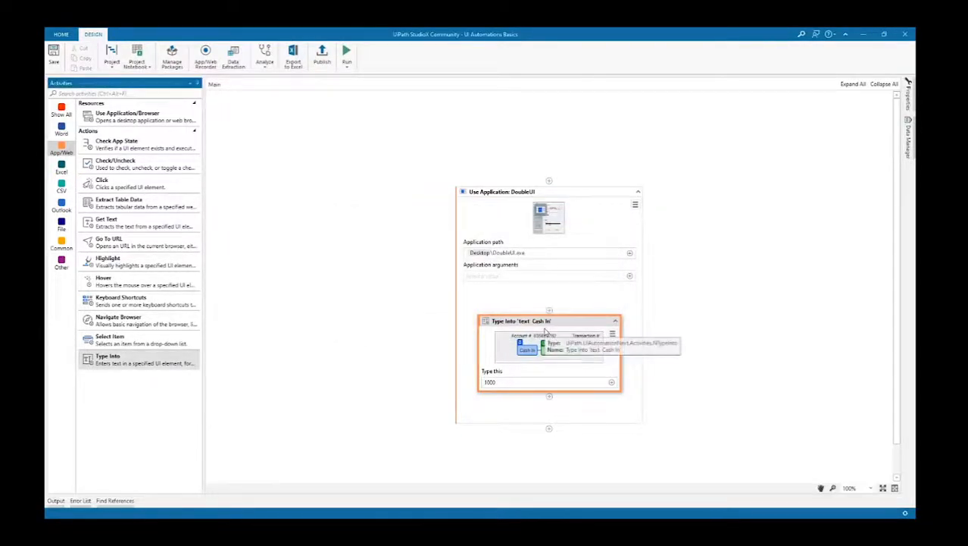
- Add a second Type Into activity below the Cash In one, targeting the On Us Check field with its label as anchor
drag(171, 364, 550, 396)
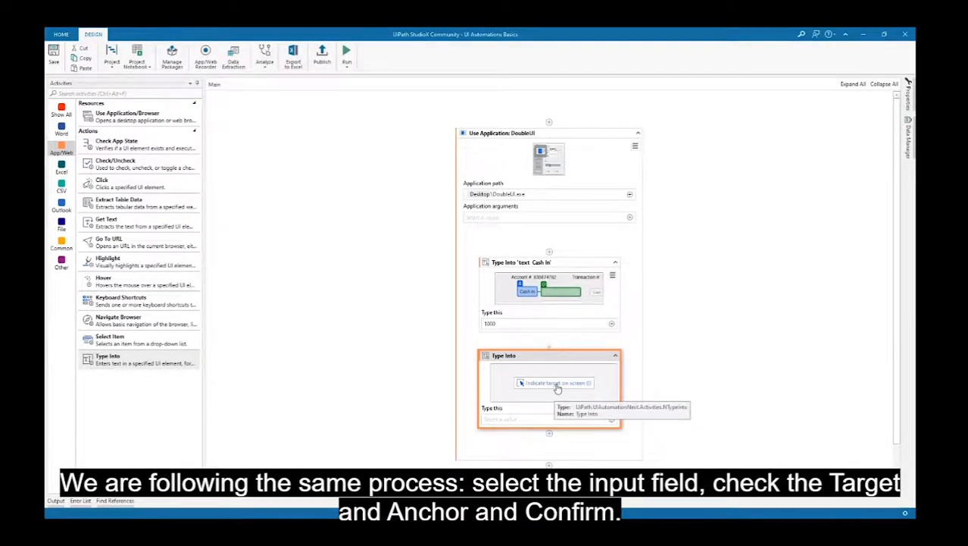
click(557, 383)
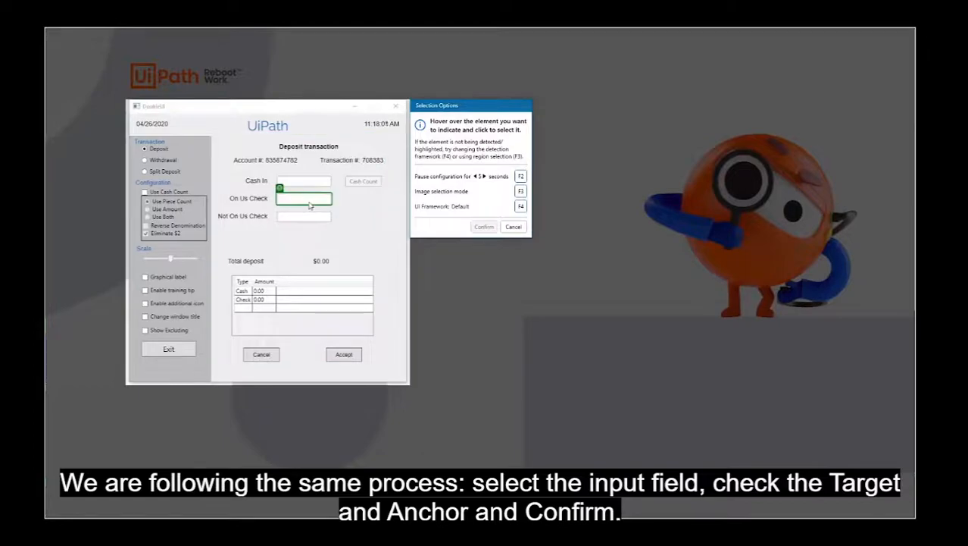
click(309, 203)
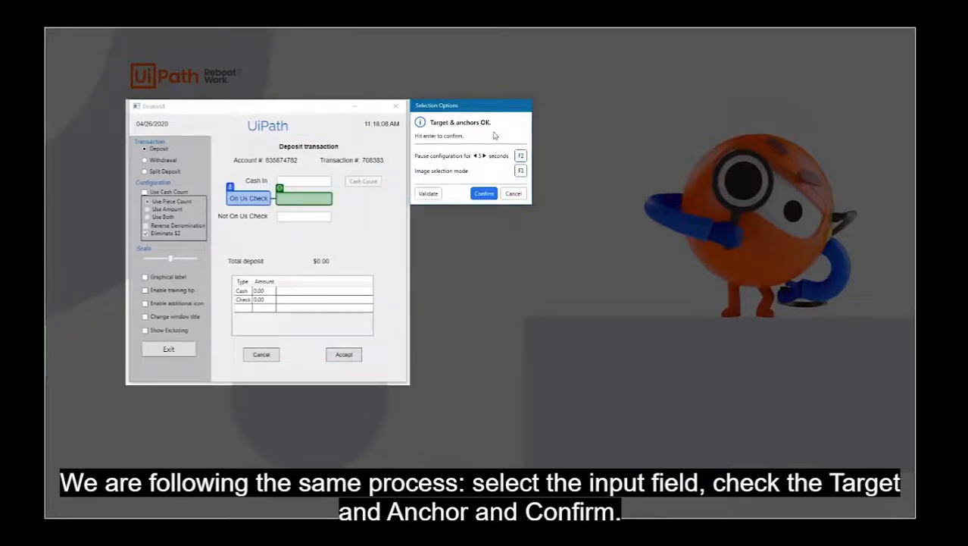
click(484, 195)
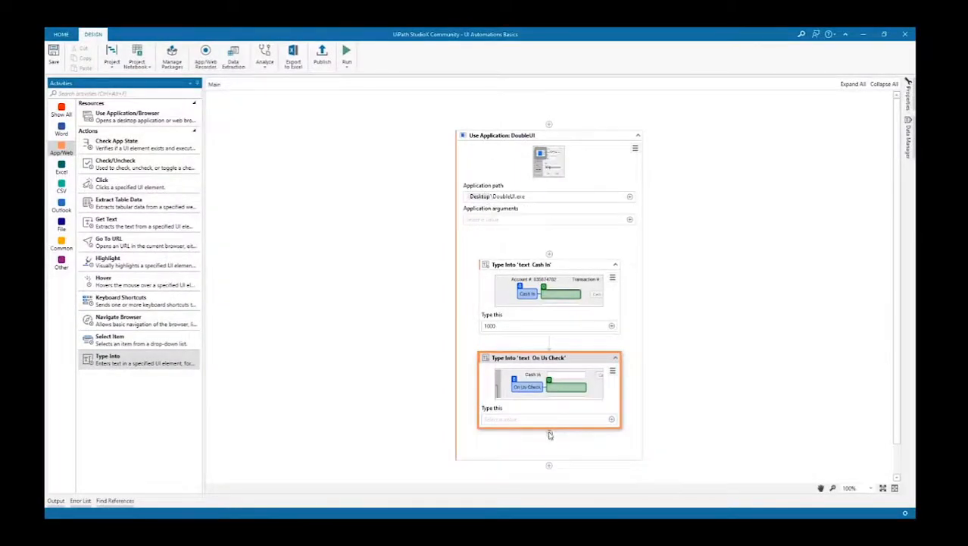
- Set the text entered by the On Us Check Type Into activity to 200
click(570, 426)
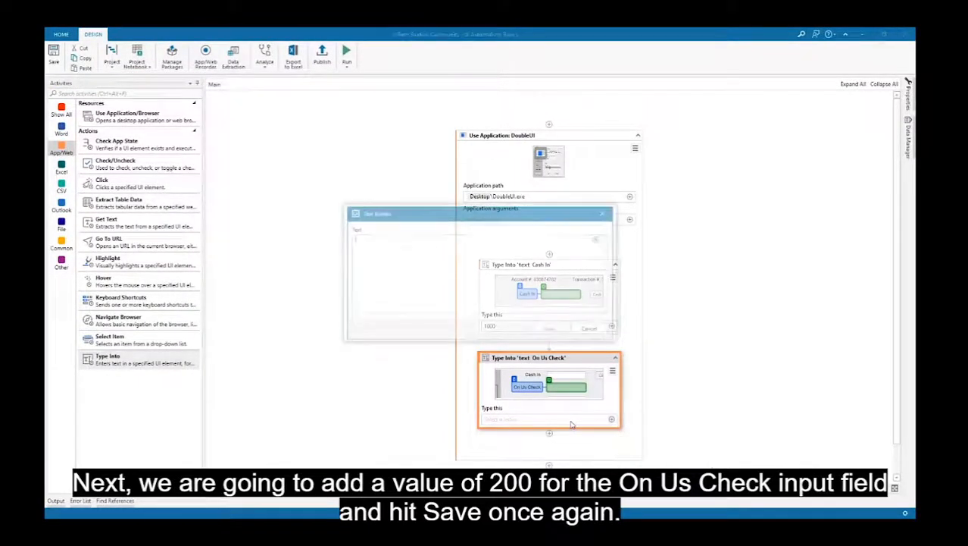
text(200)
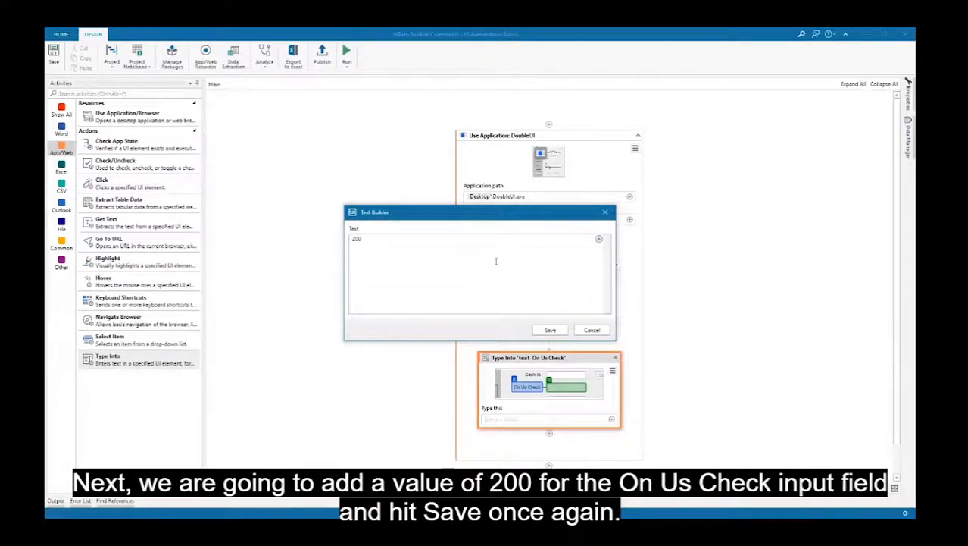
click(544, 332)
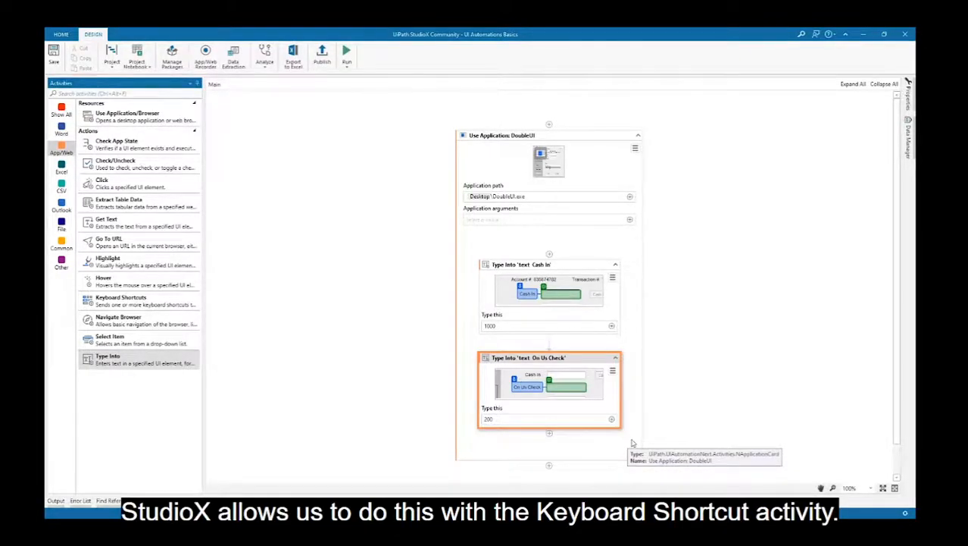
- Add a Keyboard Shortcuts activity below the On Us Check activity and record Tab, Enter and Ctrl+S in it
drag(149, 302, 546, 437)
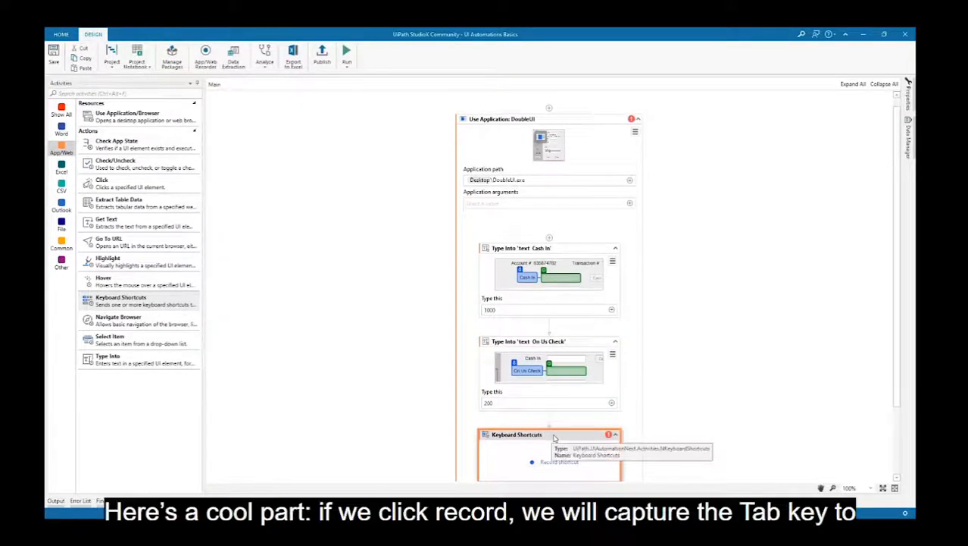
scroll(549, 443, down, 1)
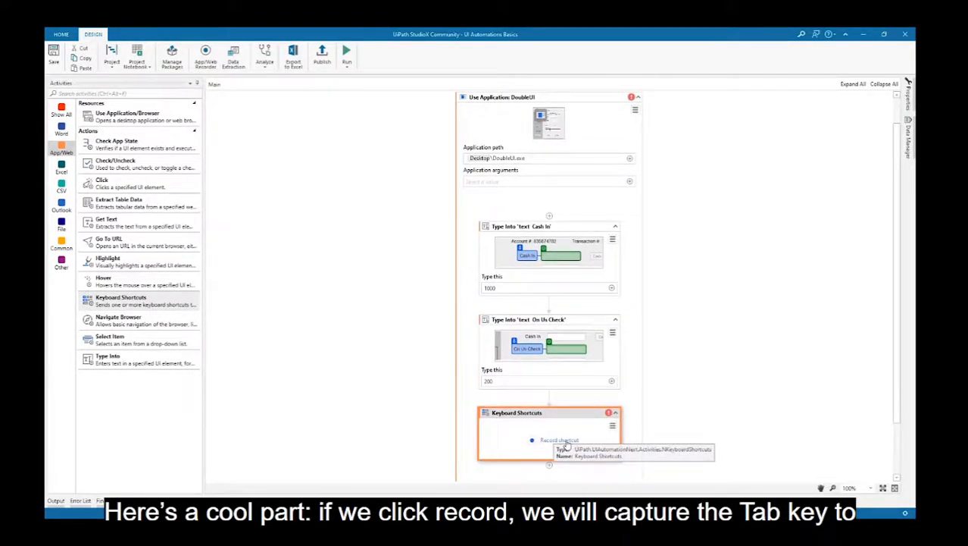
click(565, 442)
key(Tab)
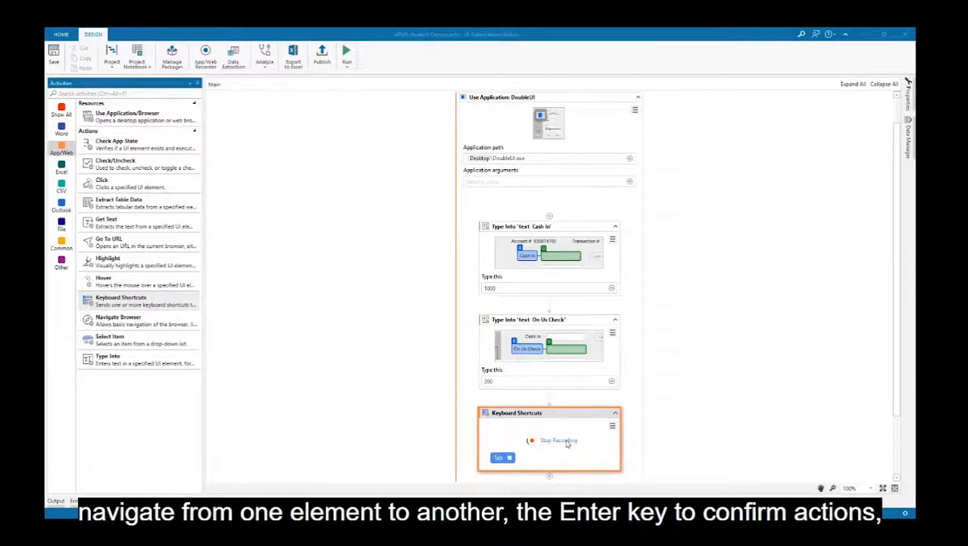
key(Return)
click(562, 441)
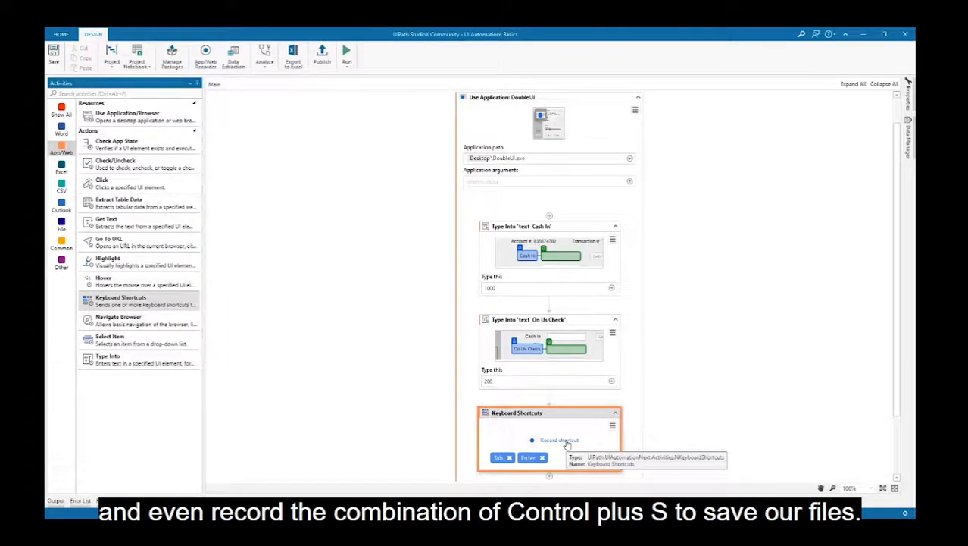
key(ctrl+s)
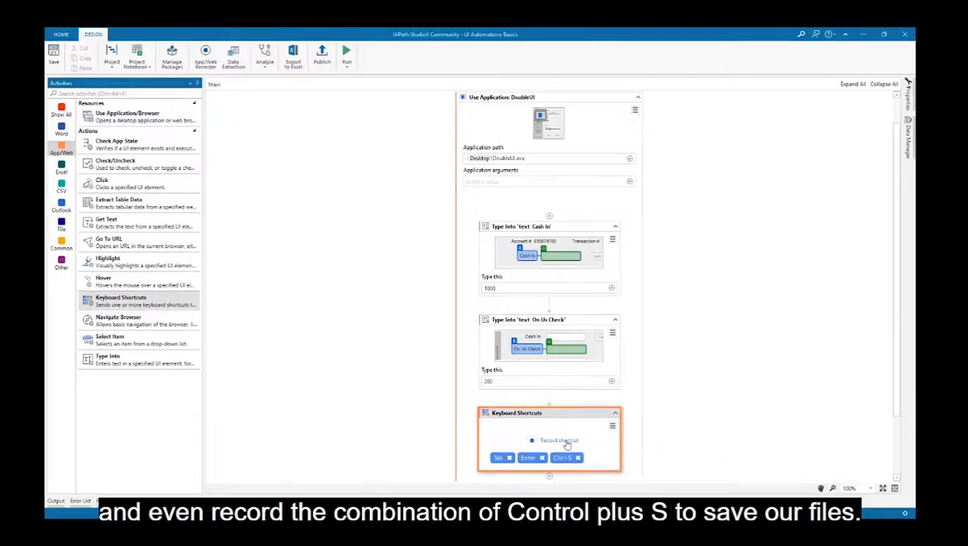
- Move the recorded Ctrl+S shortcut to the front of the sequence and remove the Enter and Tab shortcuts
drag(570, 457, 500, 459)
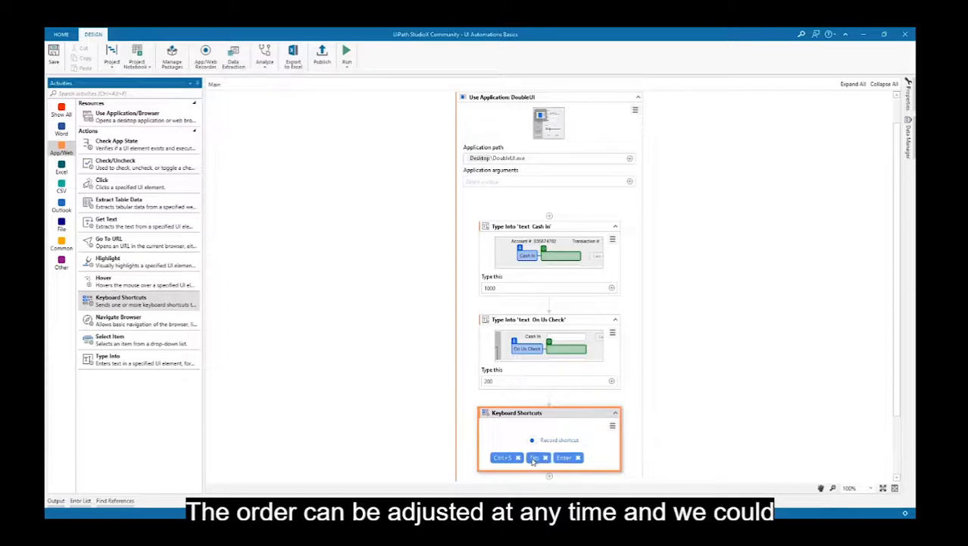
click(577, 458)
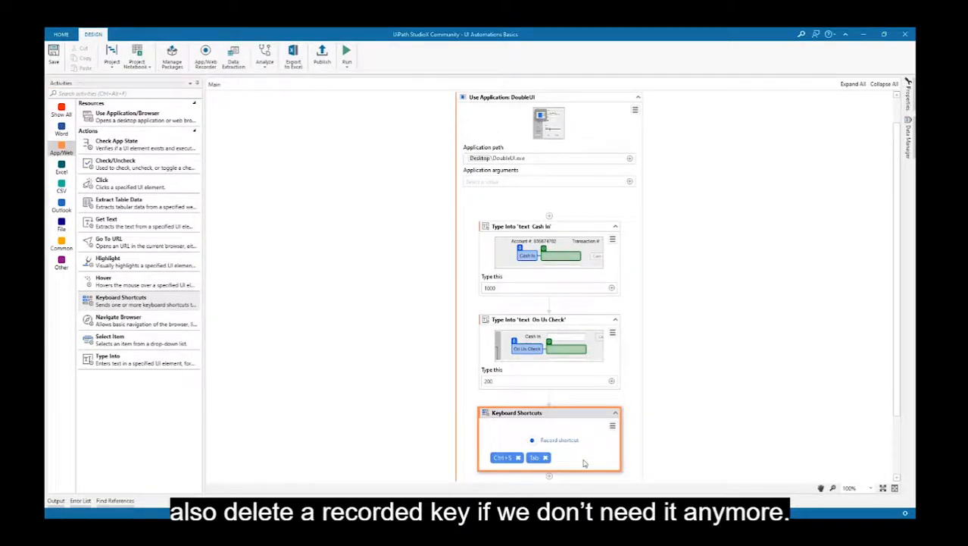
click(545, 458)
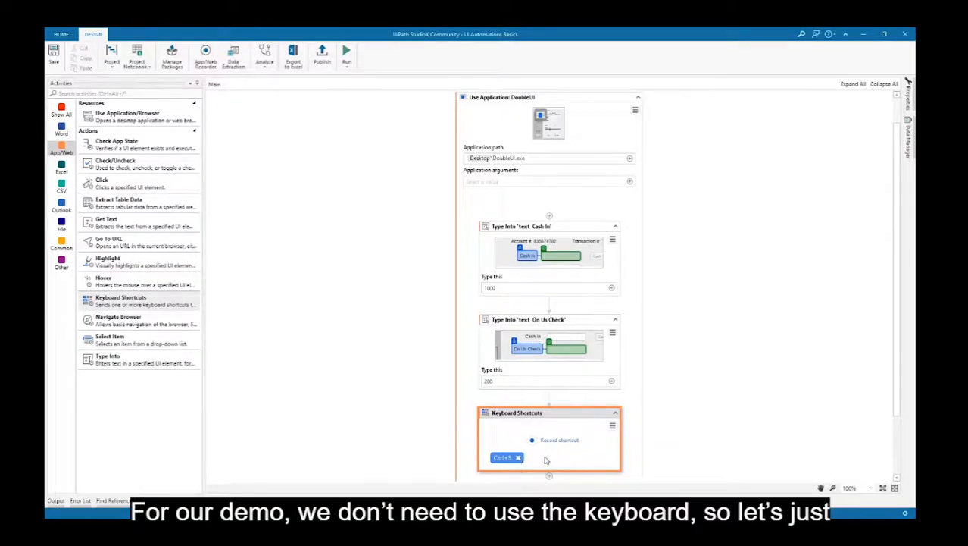
- Delete the Keyboard Shortcuts activity from the workflow
right_click(566, 418)
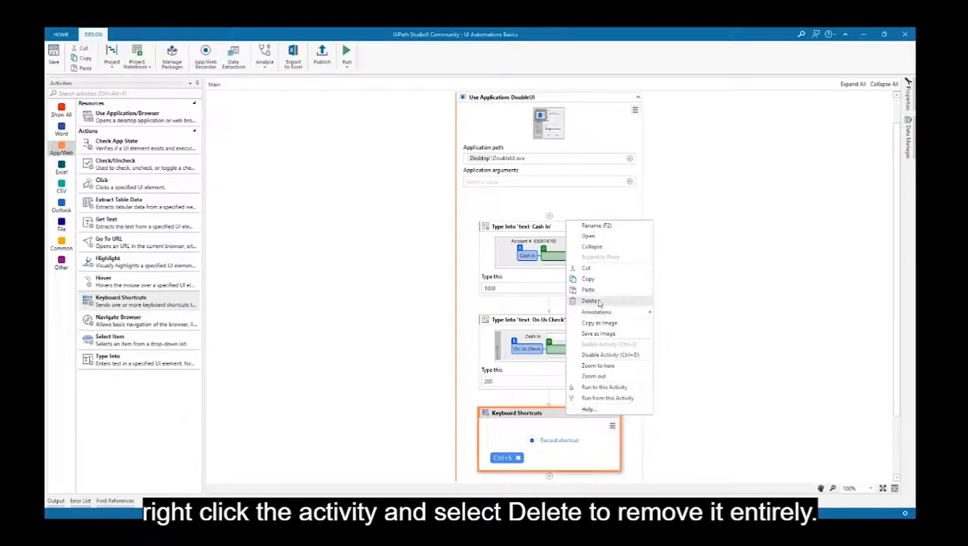
click(598, 300)
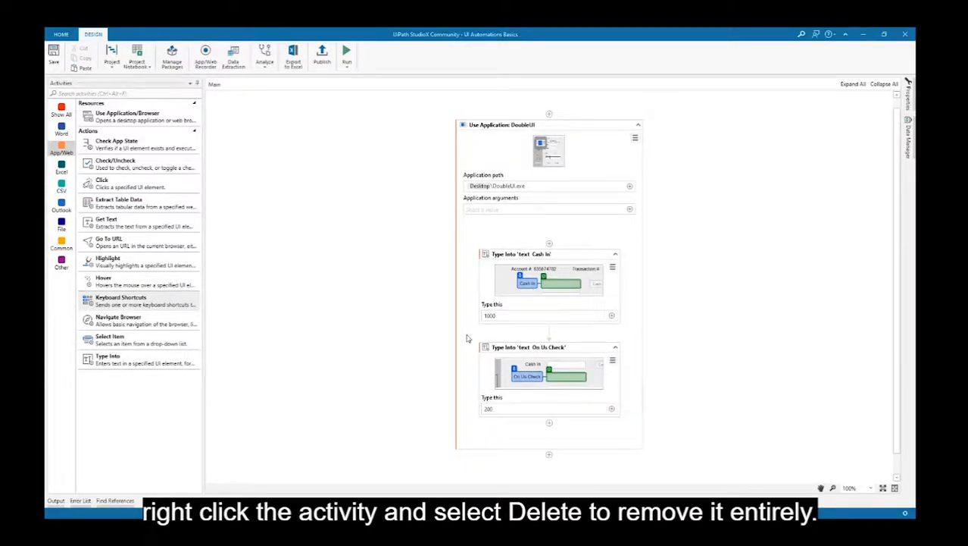
- Add a Click activity below the On Us Check activity, targeting the Accept button of the DoubleUI window
drag(130, 182, 200, 241)
drag(443, 342, 558, 436)
click(557, 434)
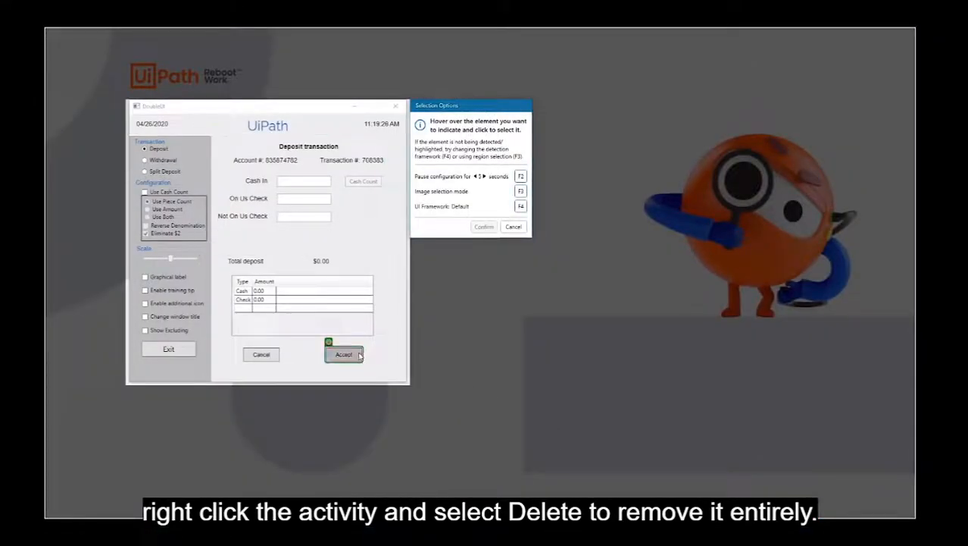
click(359, 355)
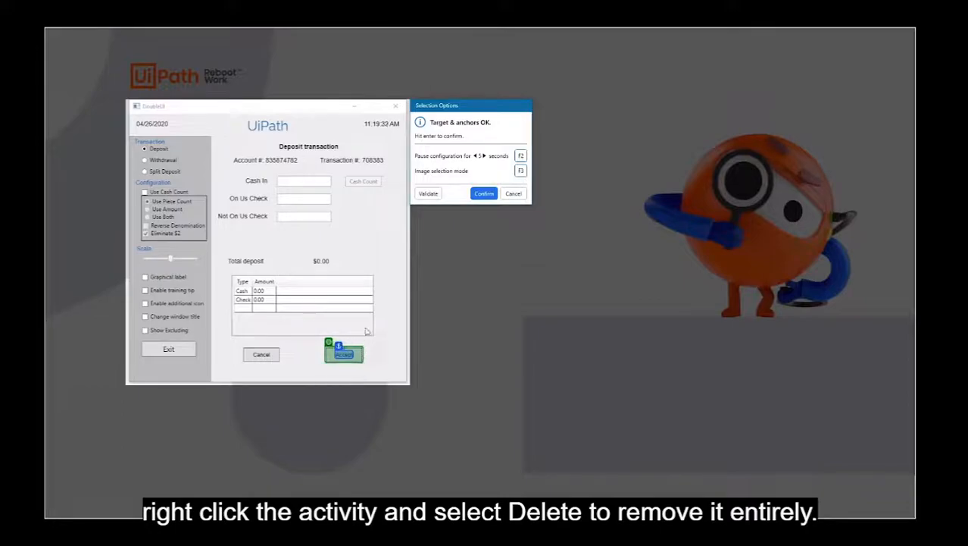
click(485, 194)
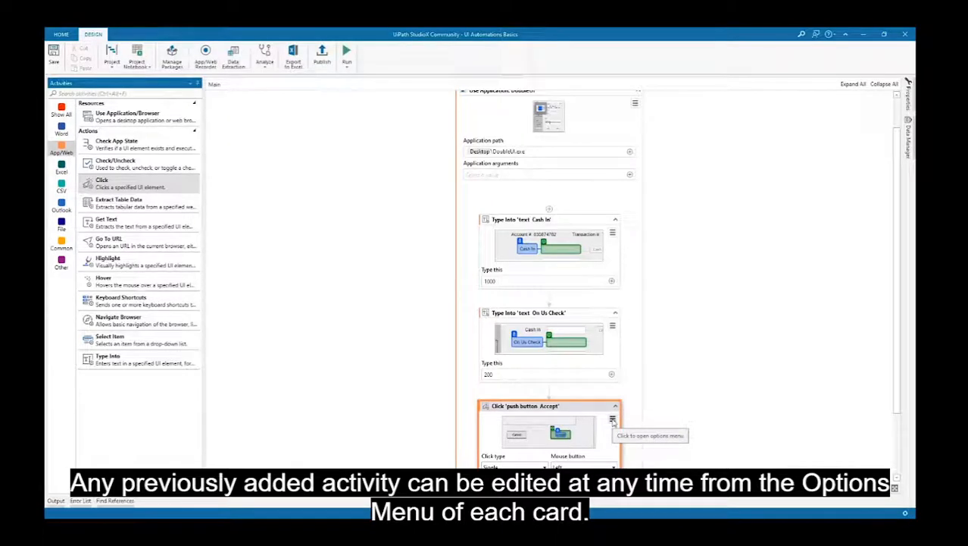
- Edit the target of the On Us Check Type Into activity and add the Not On Us Check and Cash In labels as extra anchors
click(613, 326)
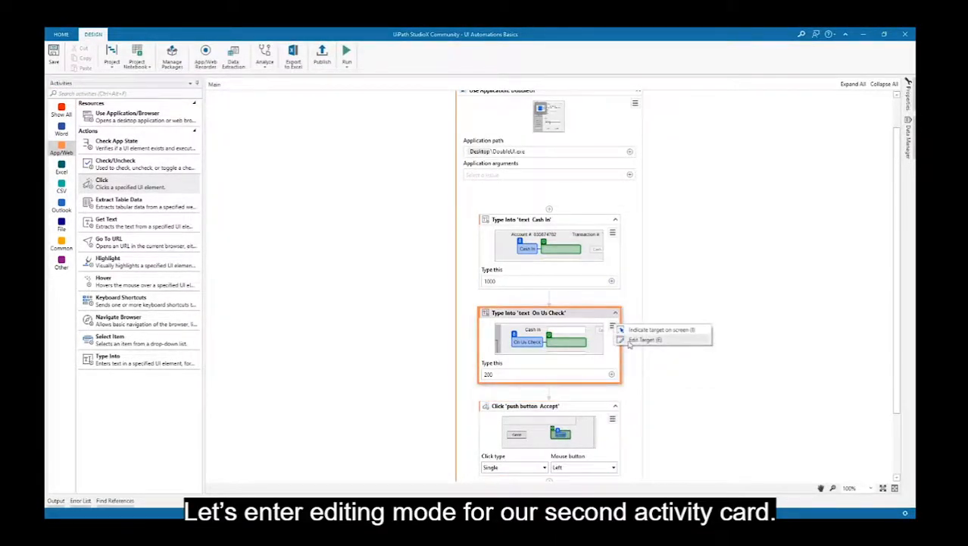
click(629, 343)
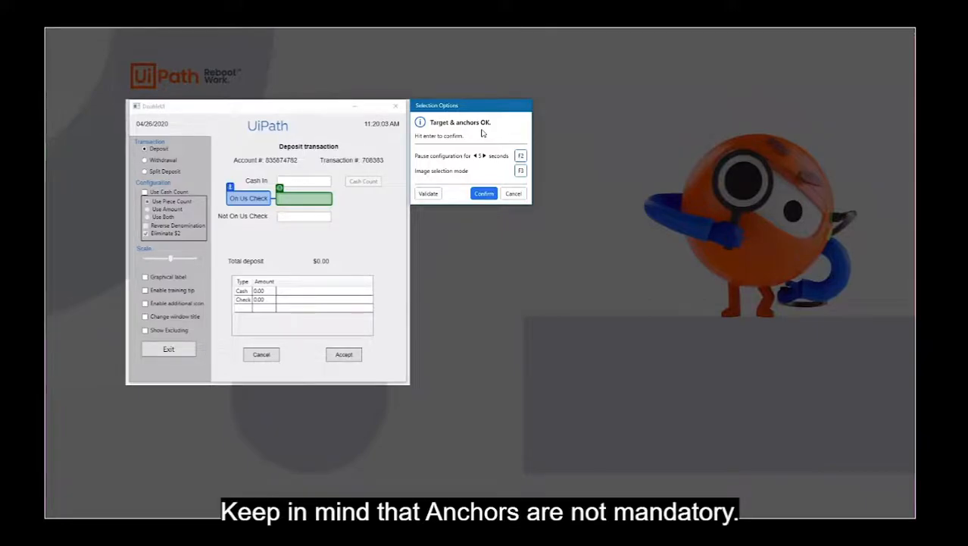
mouse_move(311, 200)
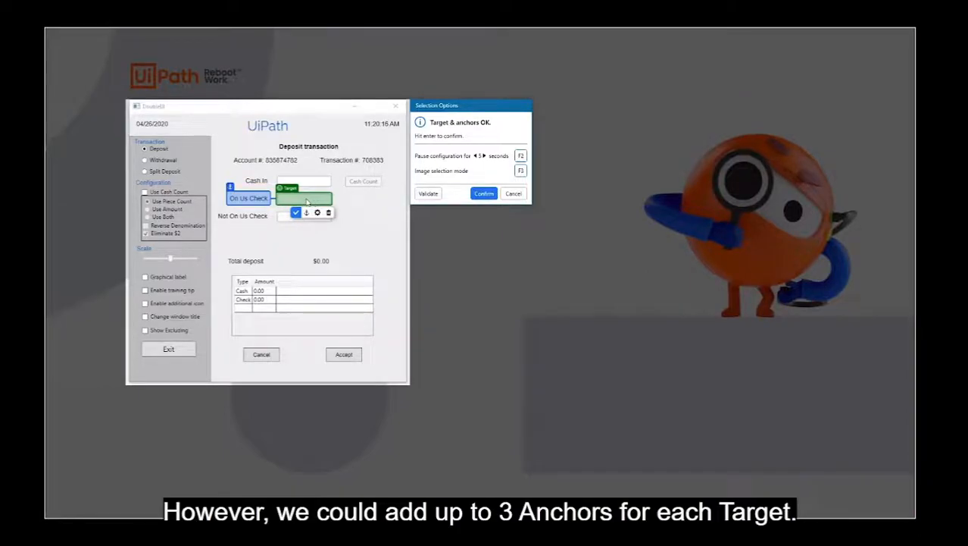
click(306, 213)
click(243, 216)
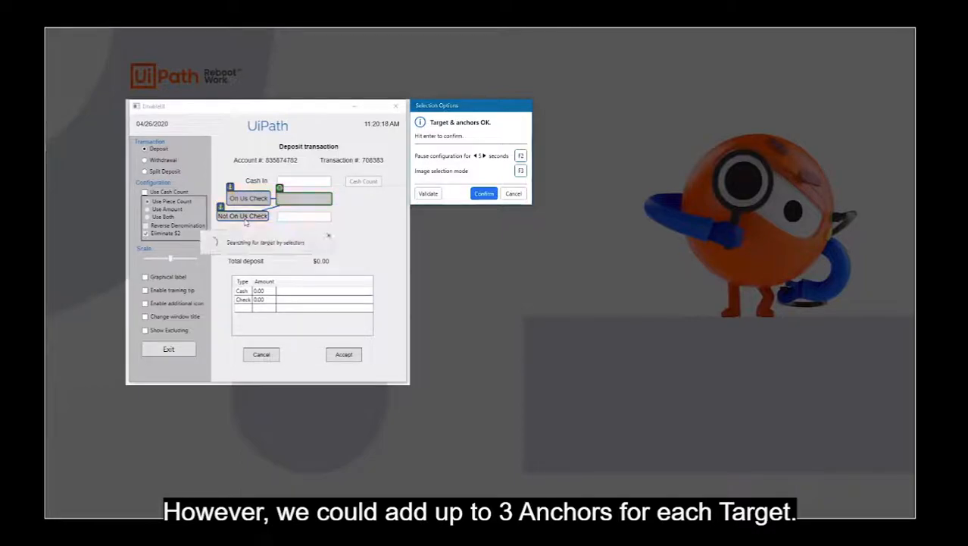
click(307, 212)
click(256, 180)
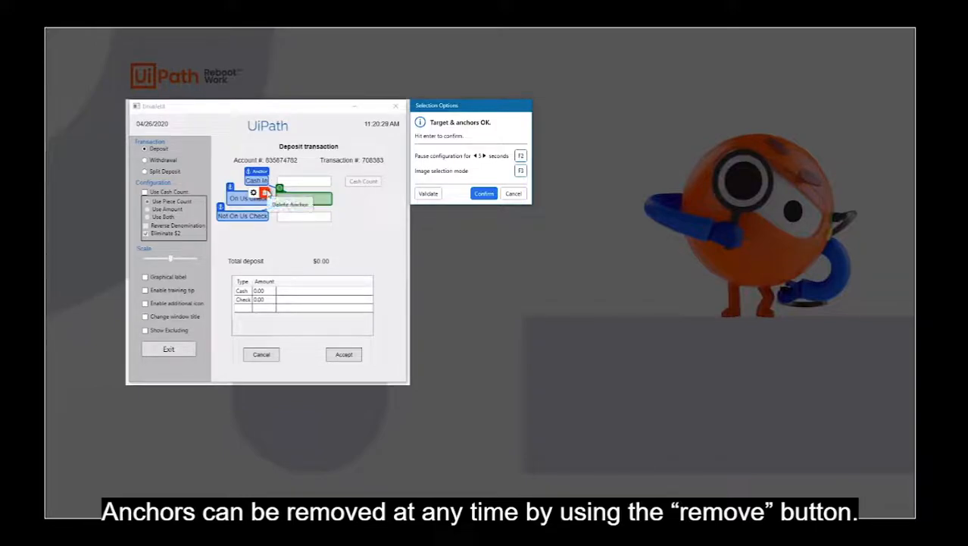
- Remove the Cash In anchor, delete the entire target, and indicate the On Us Check input field again as the confirmed target
click(266, 193)
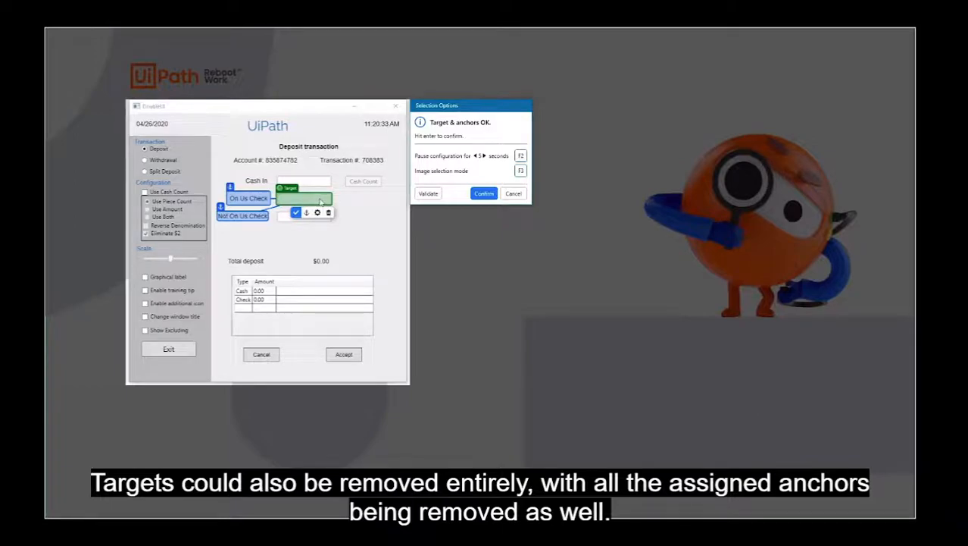
click(329, 213)
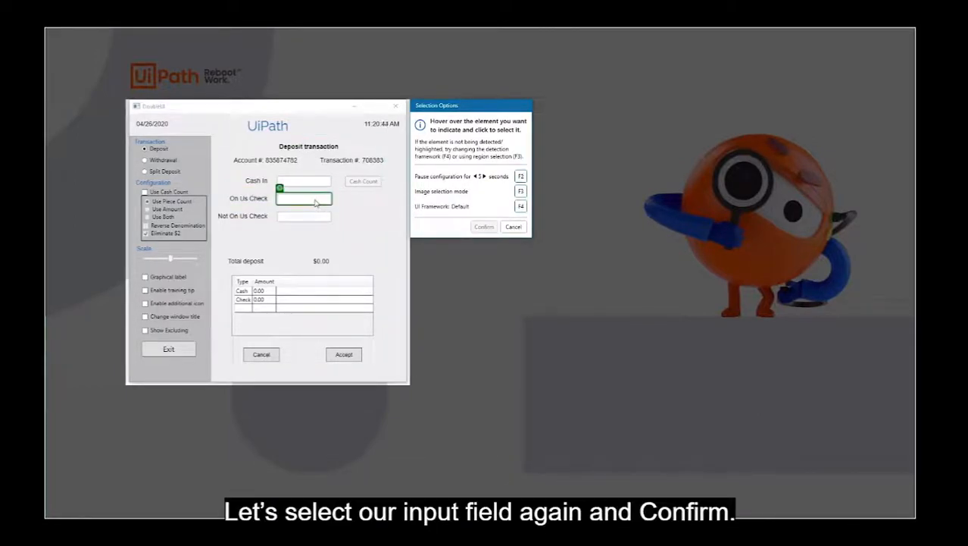
click(316, 201)
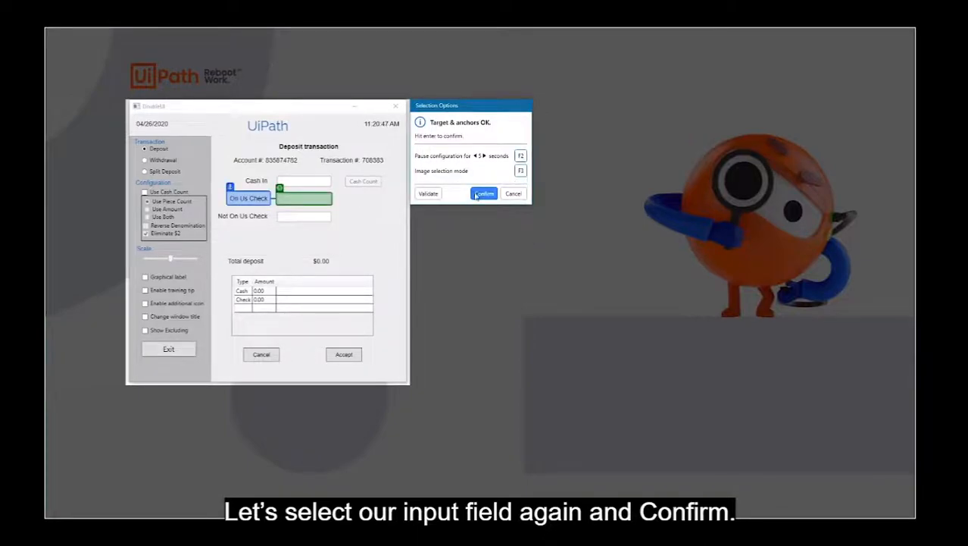
click(476, 194)
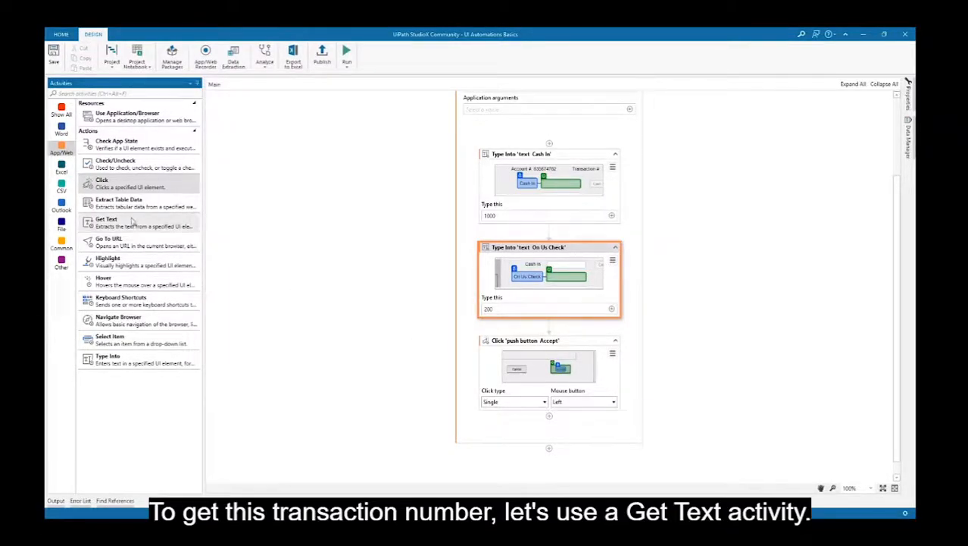
- Add a Get Text activity below the Accept click, targeting the transaction number in DoubleUI with the Transaction # label as anchor
drag(128, 221, 549, 426)
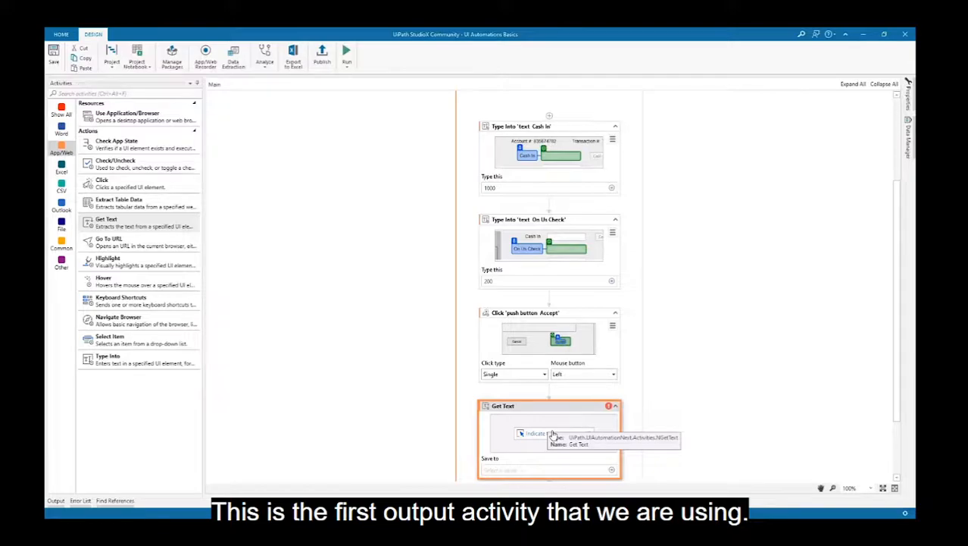
mouse_move(609, 408)
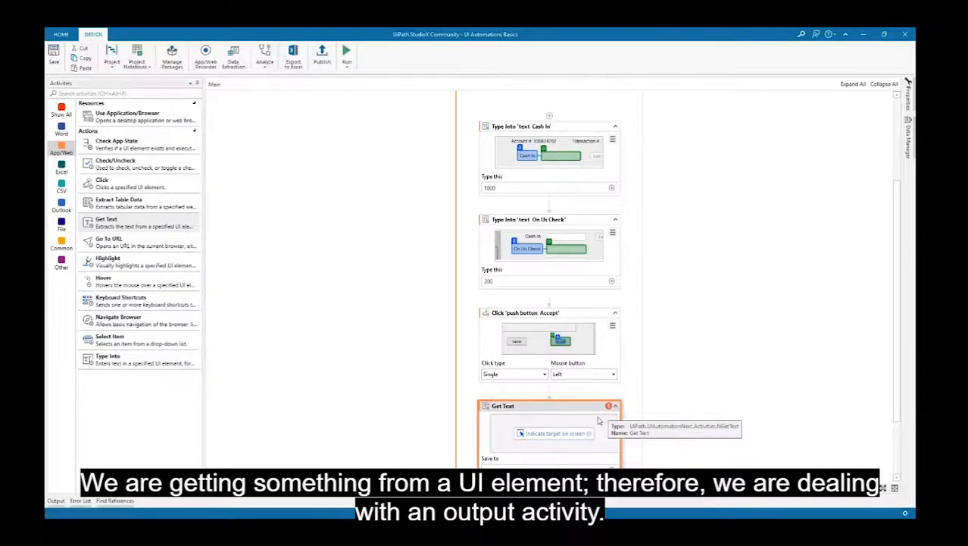
click(579, 434)
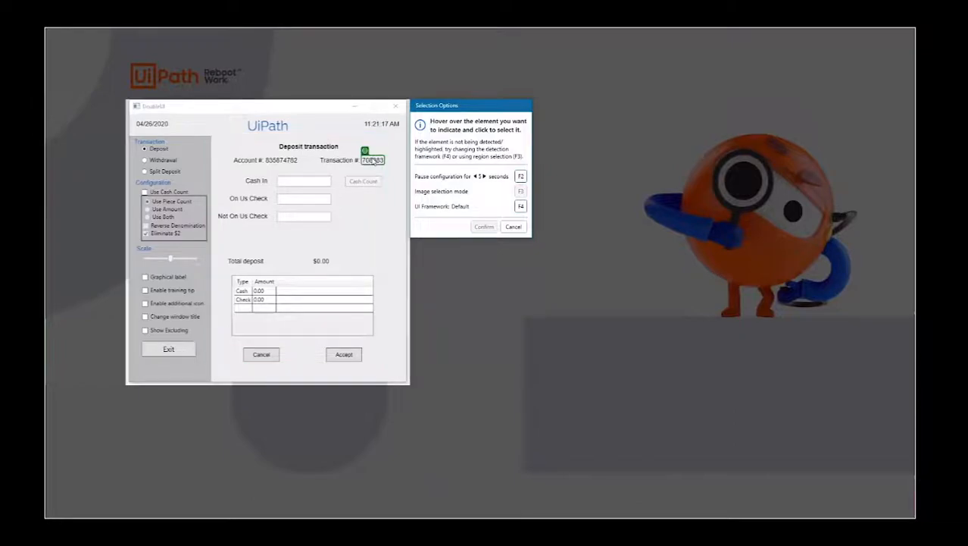
click(373, 160)
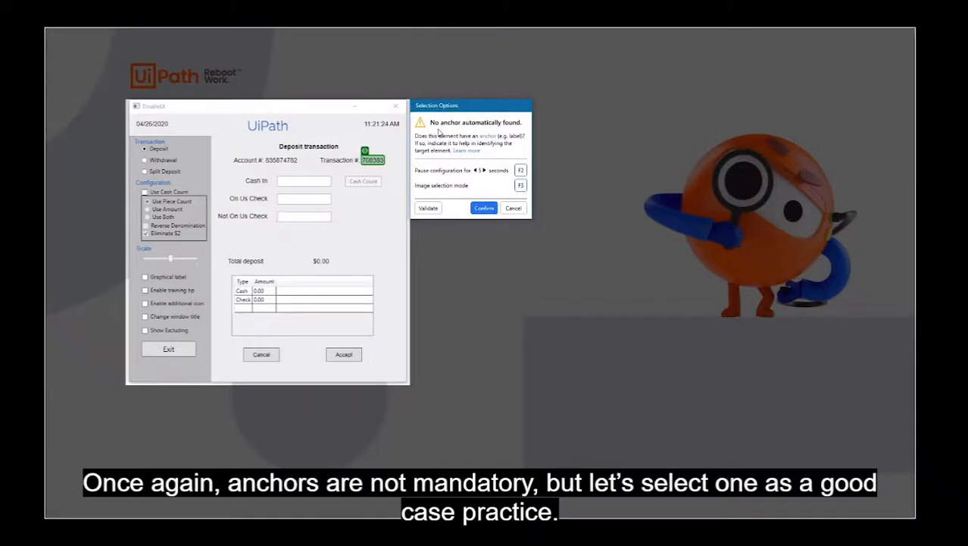
mouse_move(359, 176)
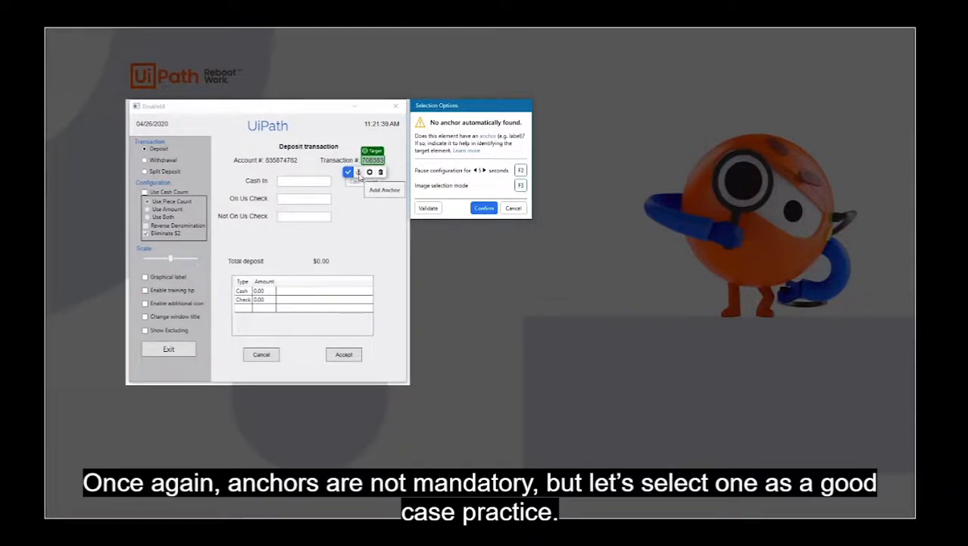
click(360, 174)
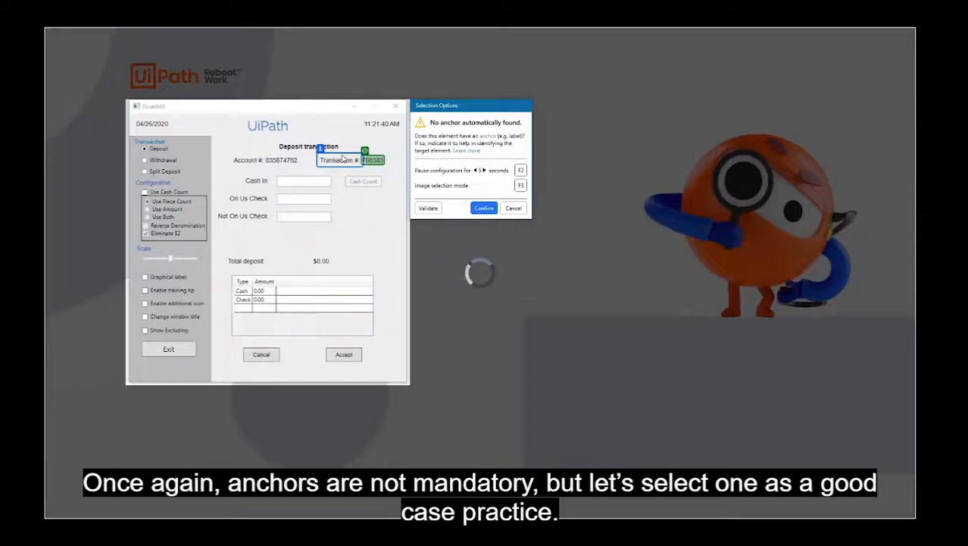
click(342, 158)
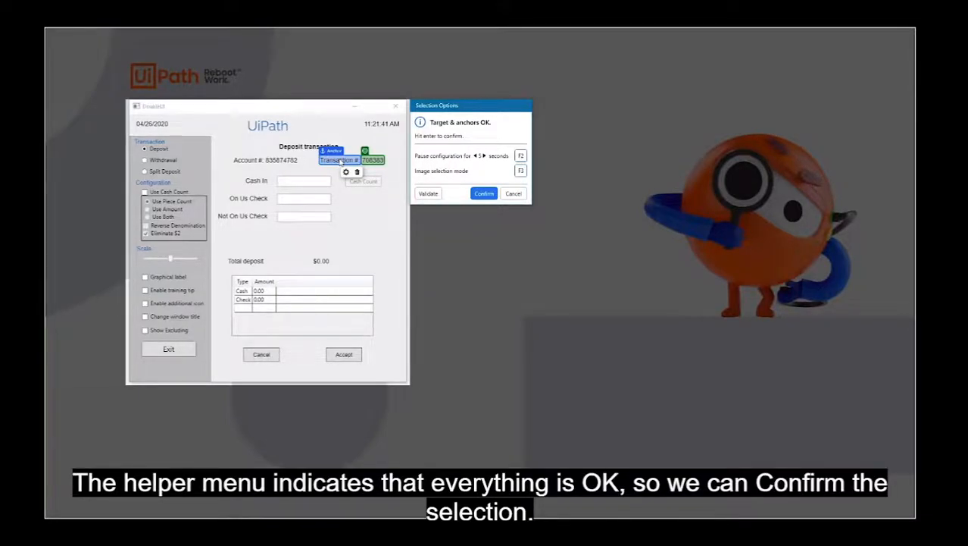
click(485, 194)
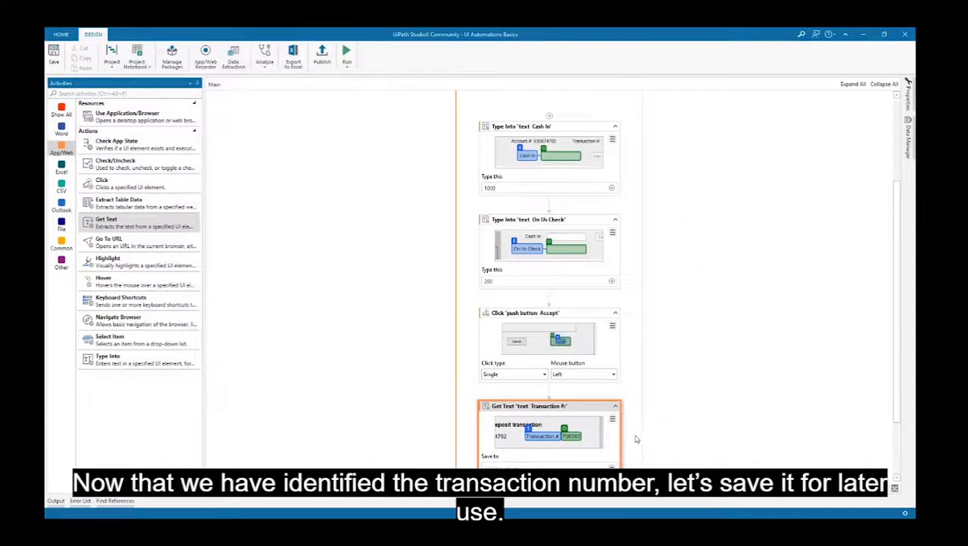
- Save the Get Text output for later use under the name Transaction Number
scroll(637, 440, down, 1)
click(576, 387)
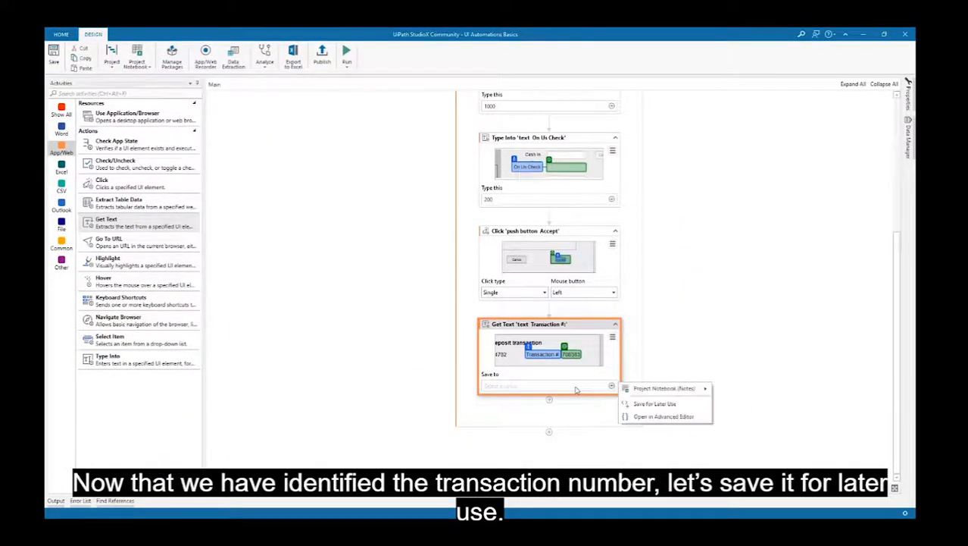
click(645, 403)
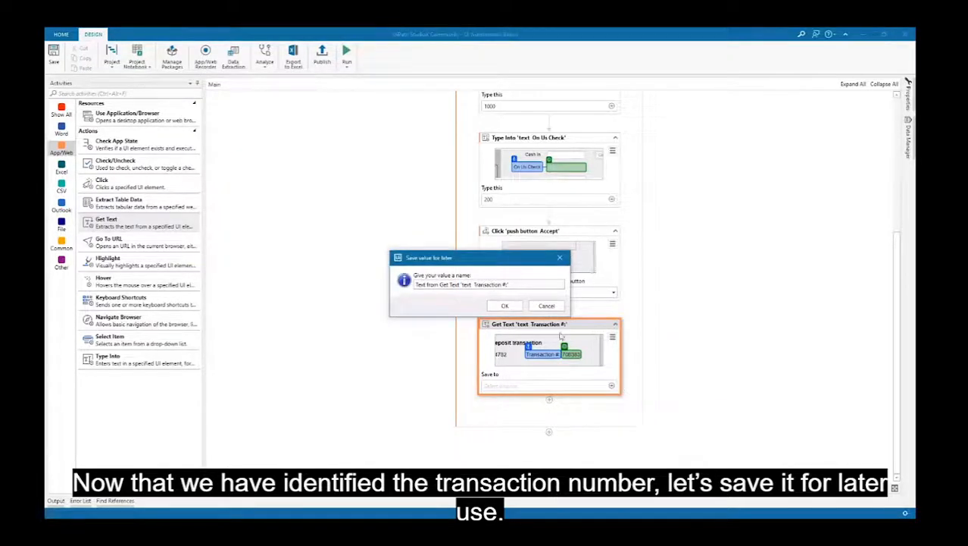
drag(528, 285, 410, 283)
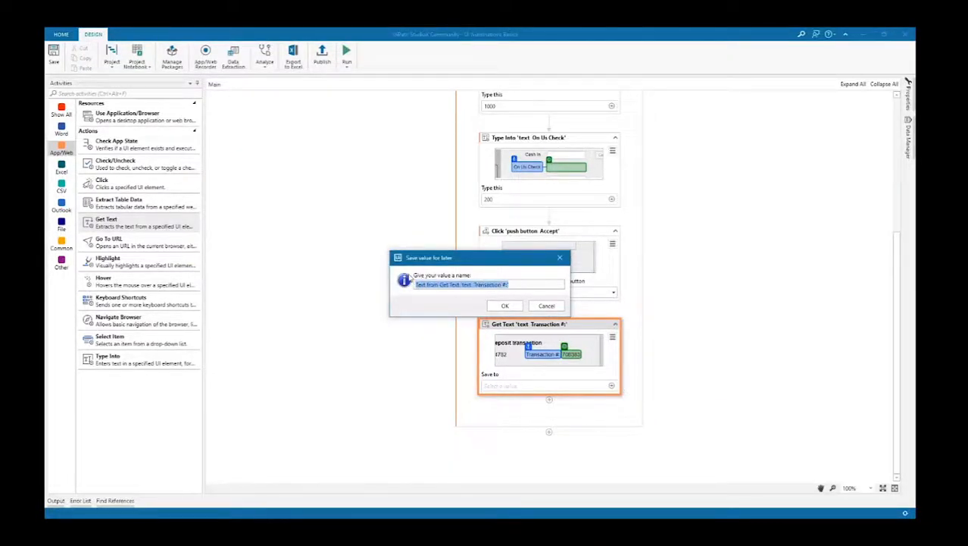
text(Transaction Num)
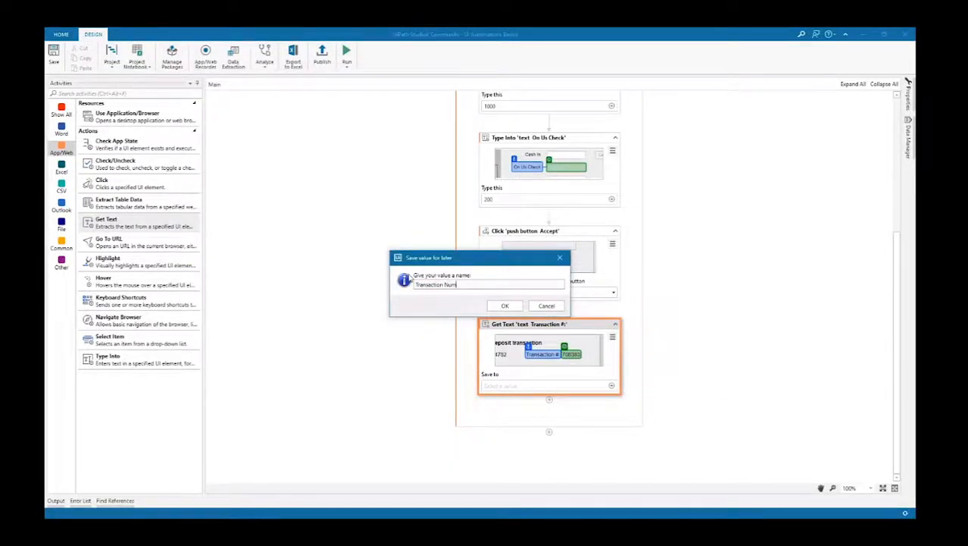
text(ber)
click(504, 306)
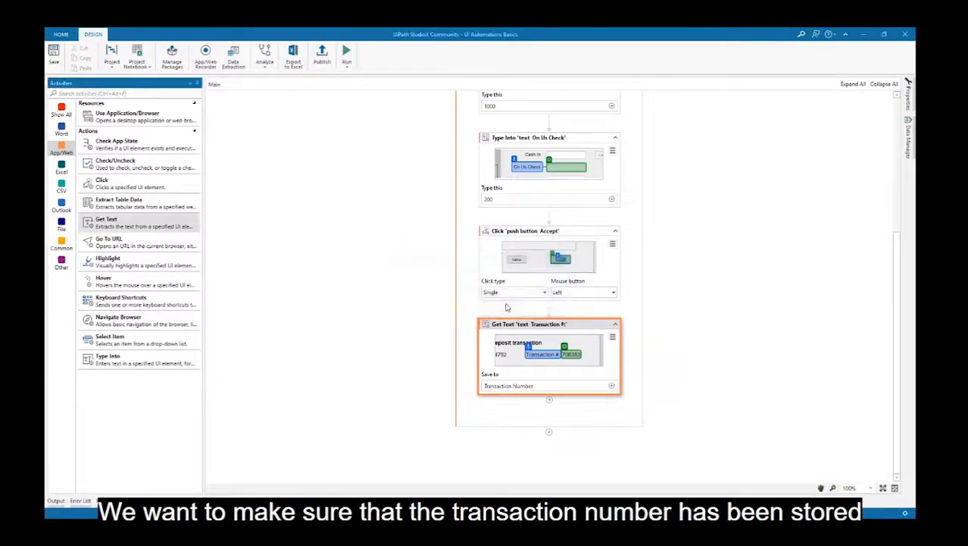
- Add a Message Box activity below Get Text and have it display the saved Transaction Number value
click(550, 401)
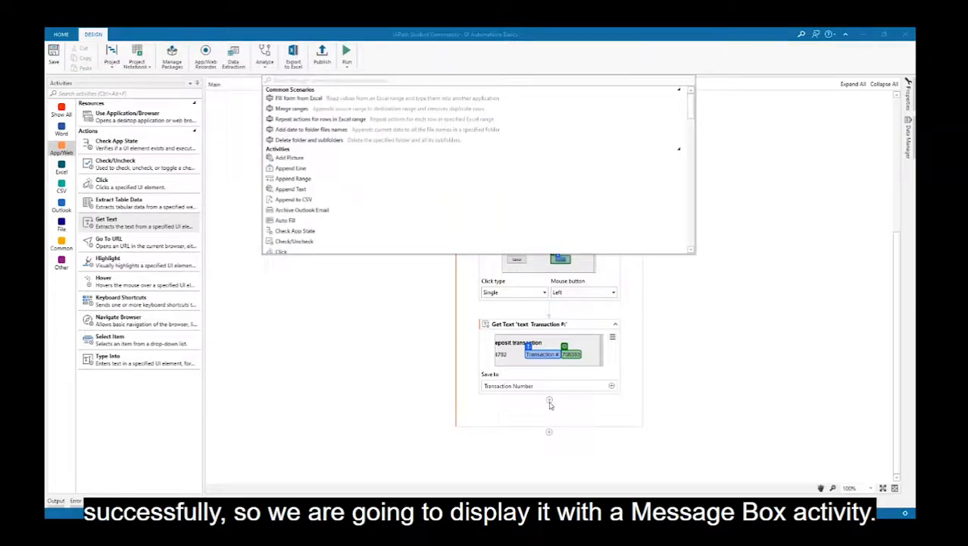
text(messagebox)
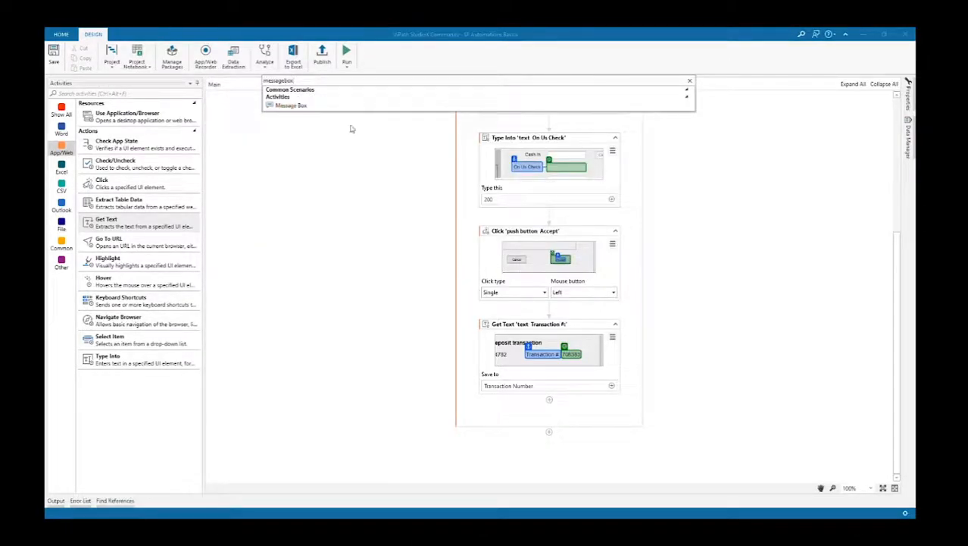
click(317, 107)
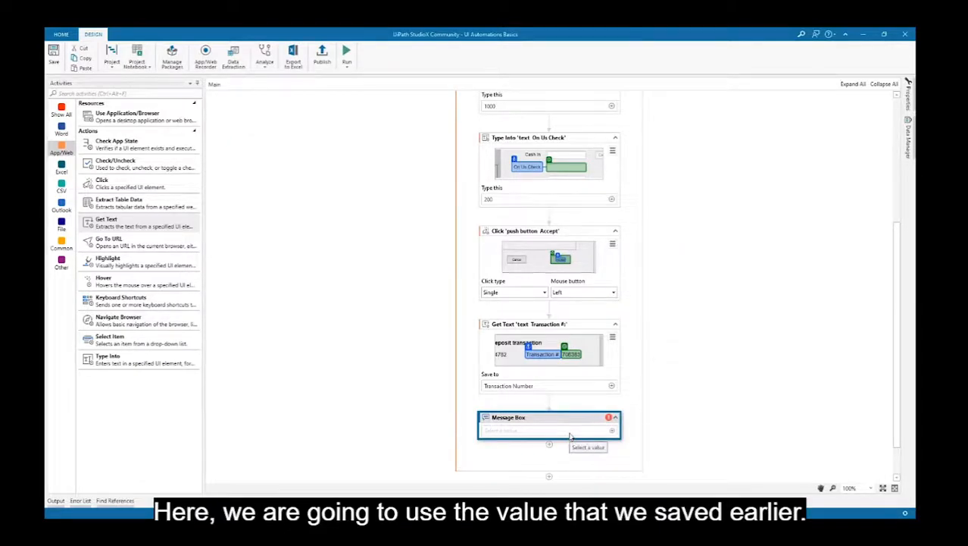
click(610, 430)
mouse_move(652, 450)
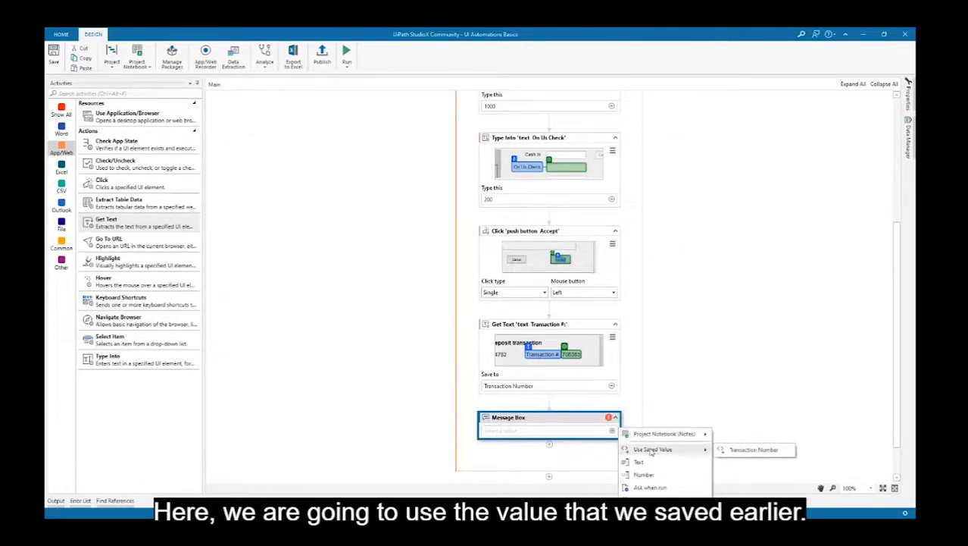
click(791, 452)
- Run the automation and dismiss the message box that displays the transaction number
click(350, 51)
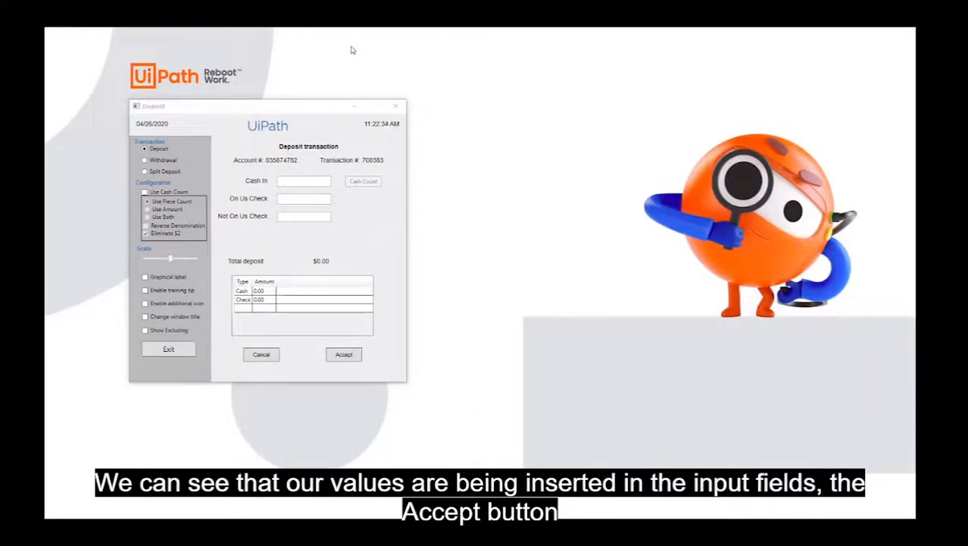
click(345, 356)
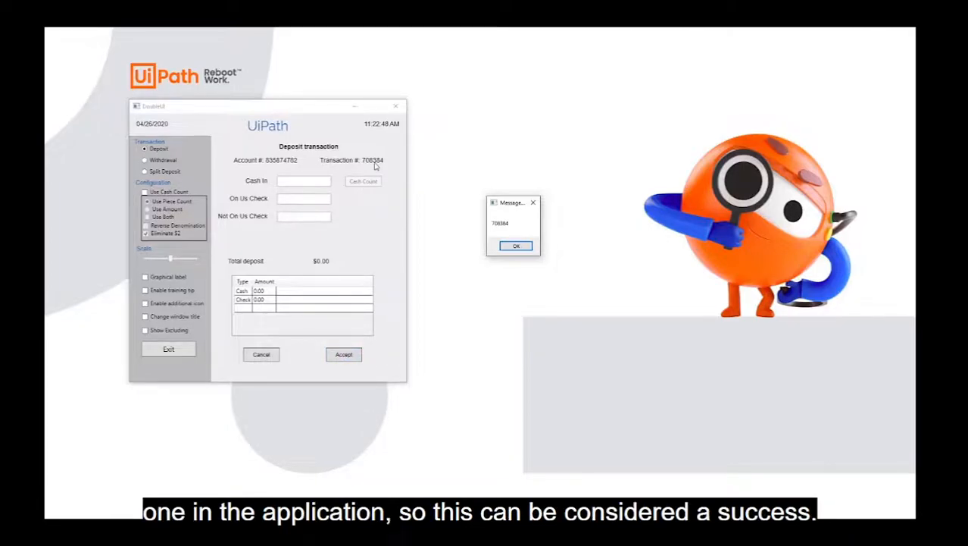
click(515, 245)
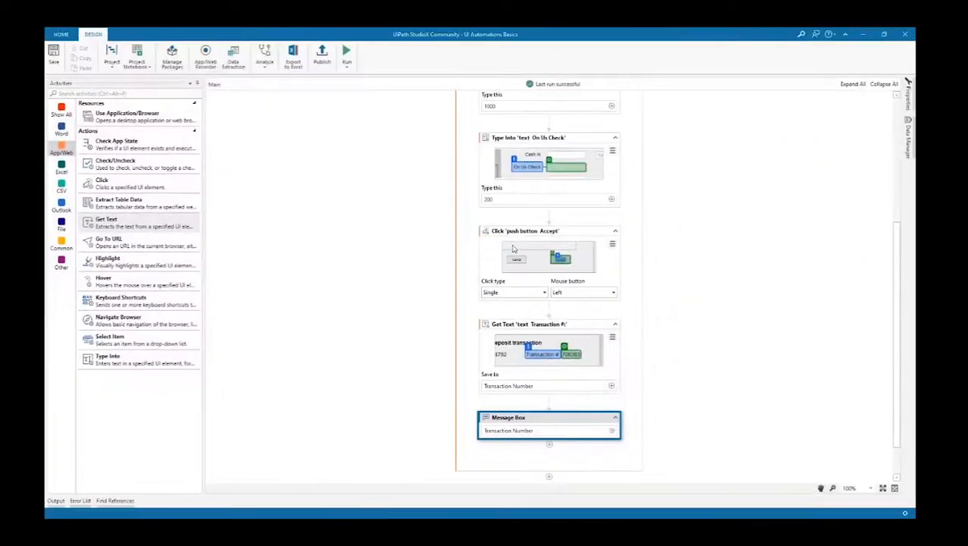
- Save the UI Automations Basics project and close StudioX
click(53, 61)
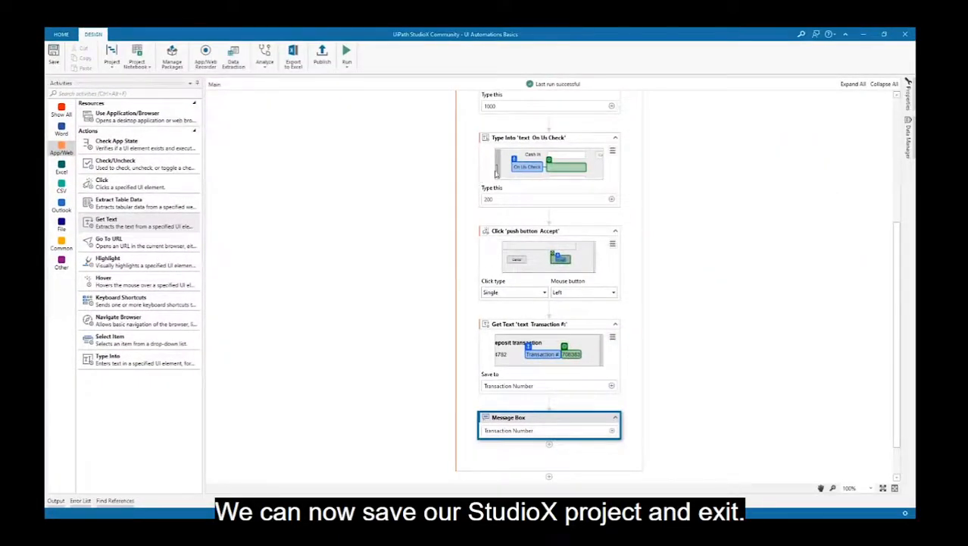
click(904, 36)
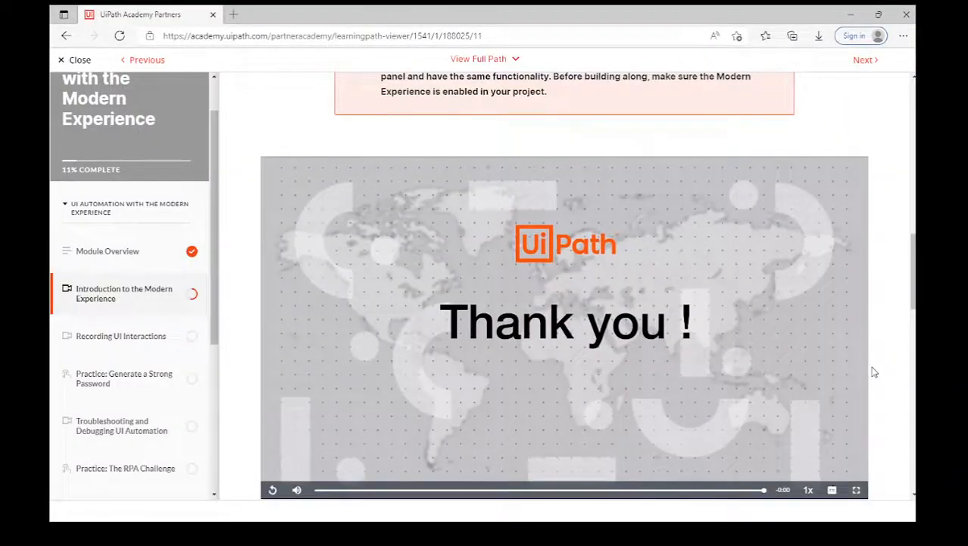
- In the UiPath Academy lesson in the browser, expand the Main Takeaways and The Steps recap sections and read them
scroll(867, 387, down, 2)
scroll(828, 454, down, 3)
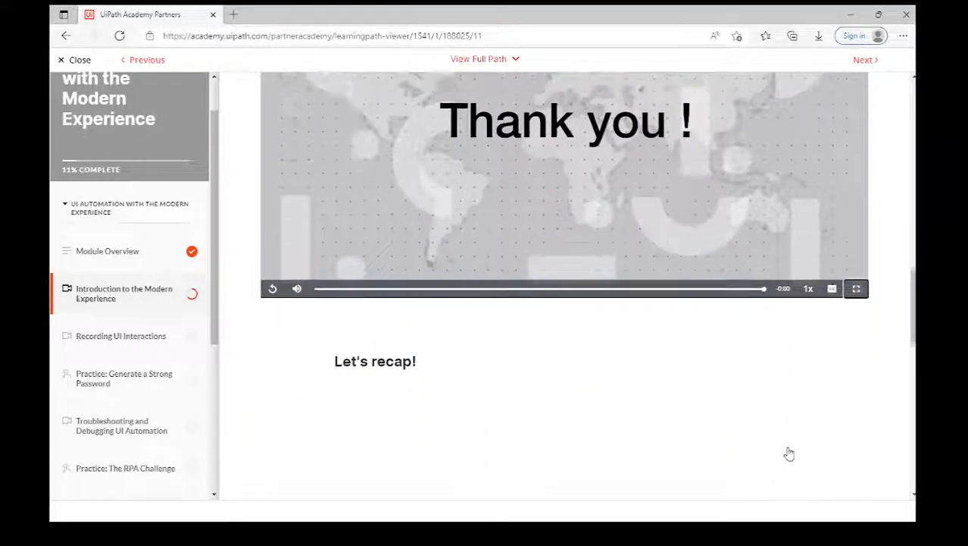
click(650, 355)
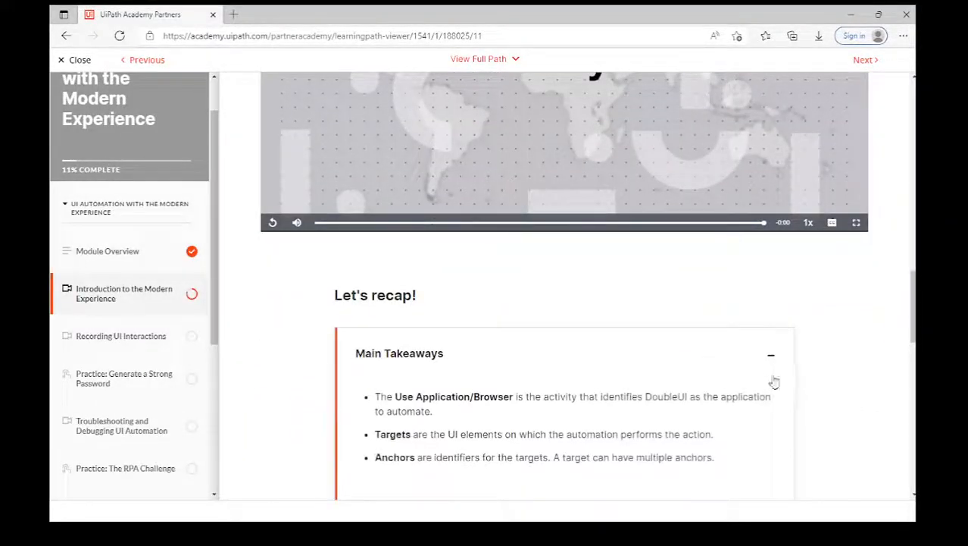
scroll(823, 380, down, 2)
click(652, 418)
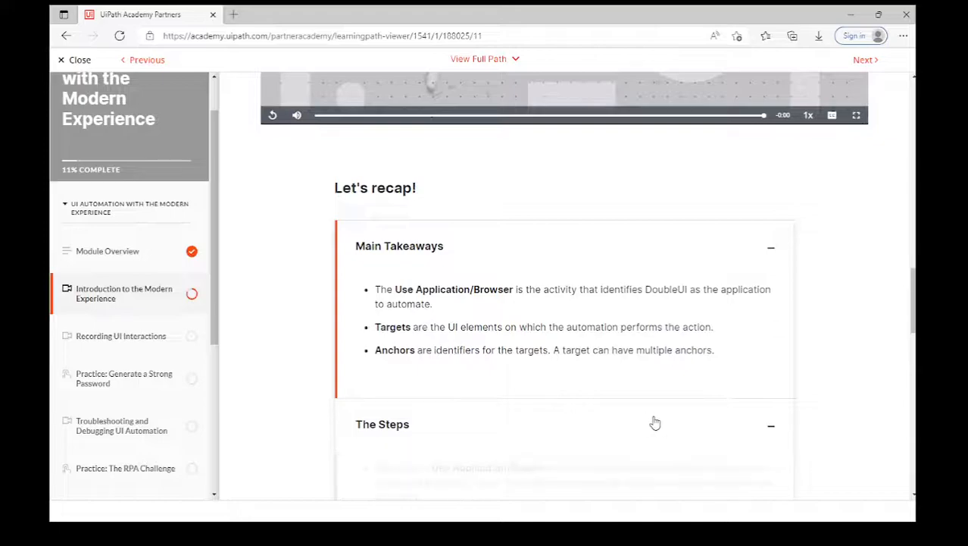
scroll(844, 404, down, 3)
scroll(846, 406, down, 3)
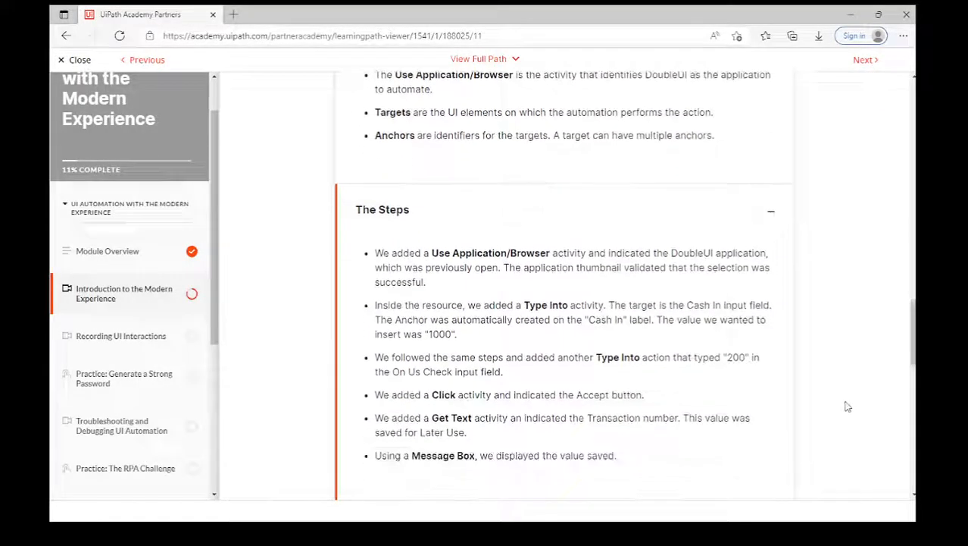
- Answer the knowledge check question about the Get Text anchor with No and read the explanation below it
scroll(848, 407, down, 4)
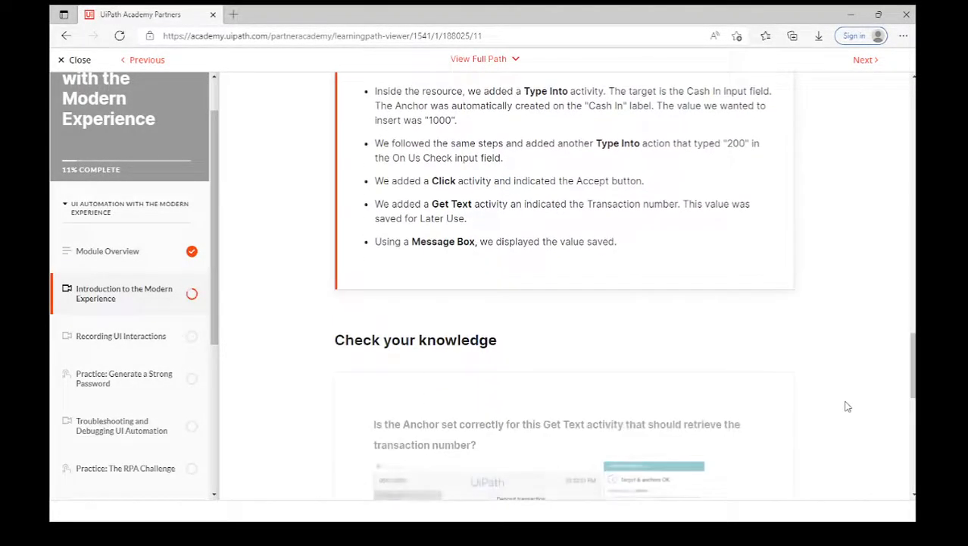
scroll(848, 407, down, 1)
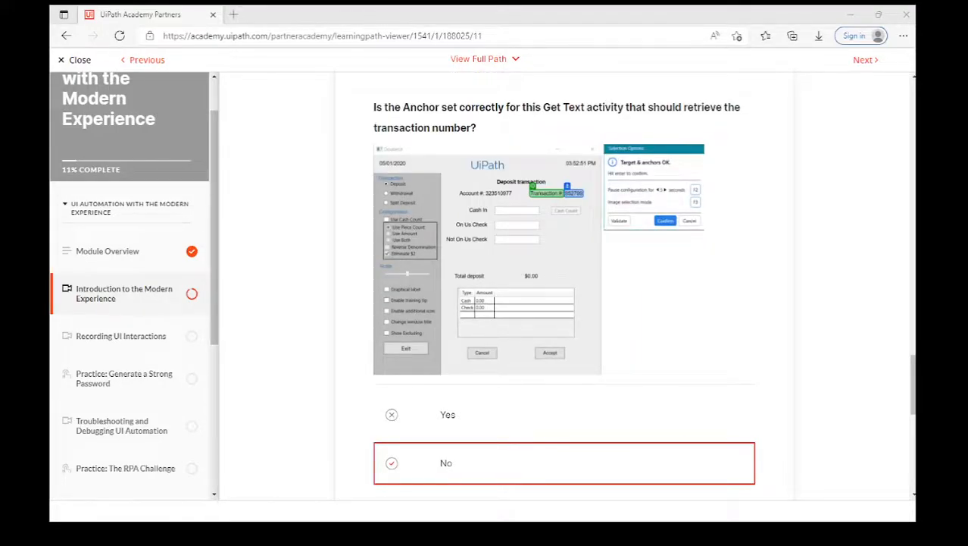
scroll(564, 288, down, 5)
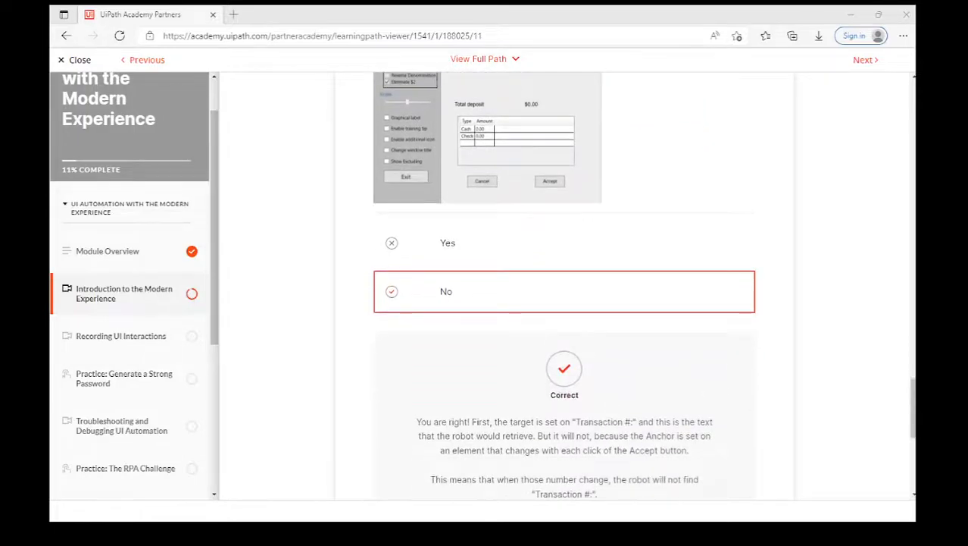
scroll(564, 287, down, 4)
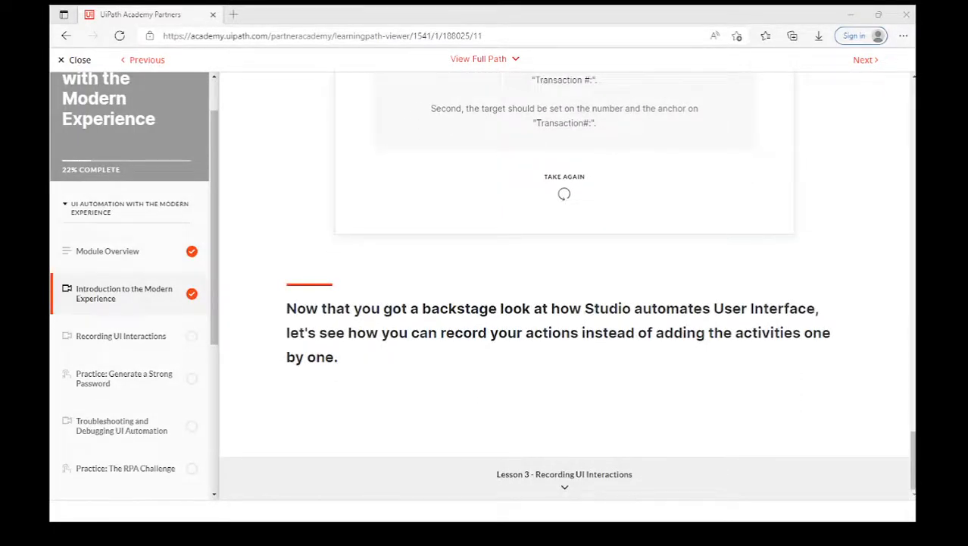
- Open the Recording UI Interactions lesson, read its introduction, and watch the Working with the Recorder video full screen with captions
click(564, 488)
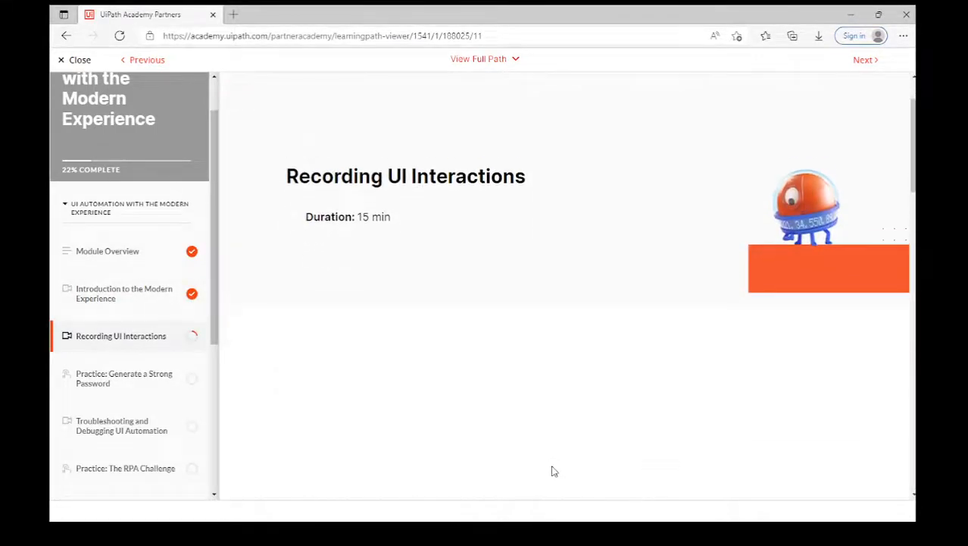
scroll(553, 470, down, 2)
scroll(626, 465, down, 3)
scroll(565, 288, down, 3)
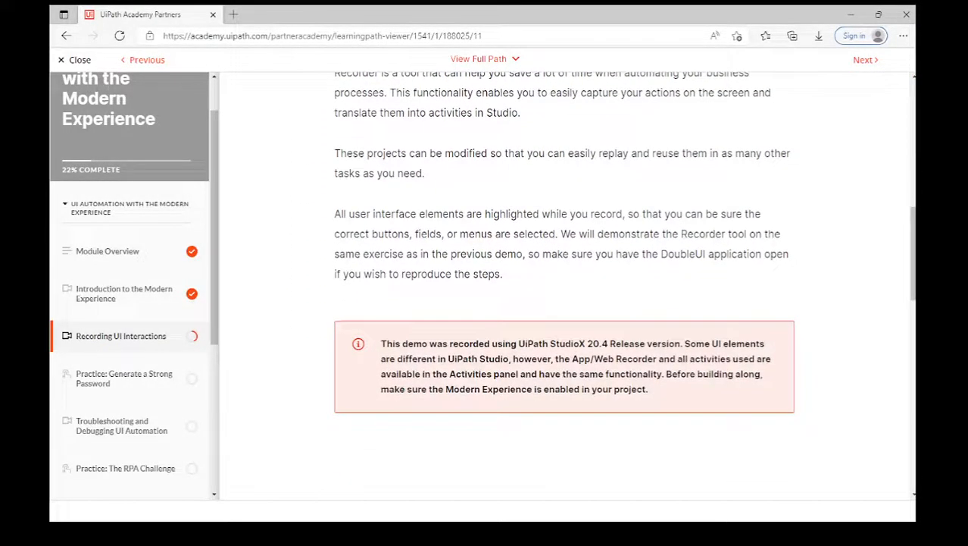
scroll(564, 288, down, 3)
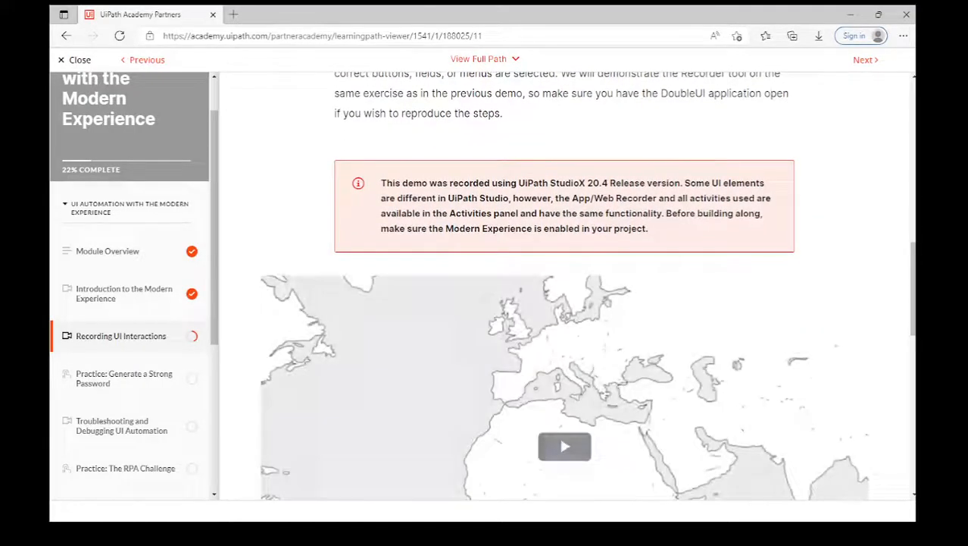
scroll(555, 345, down, 2)
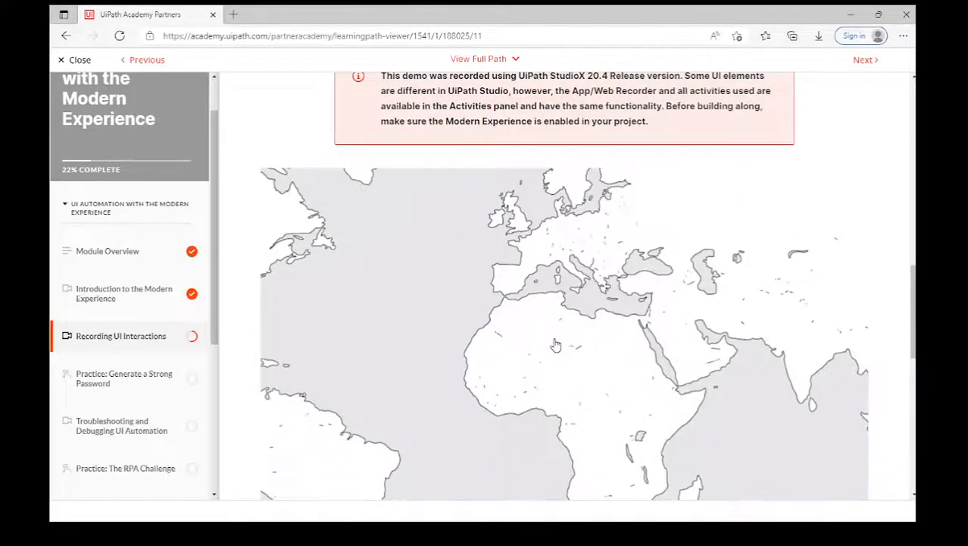
click(832, 490)
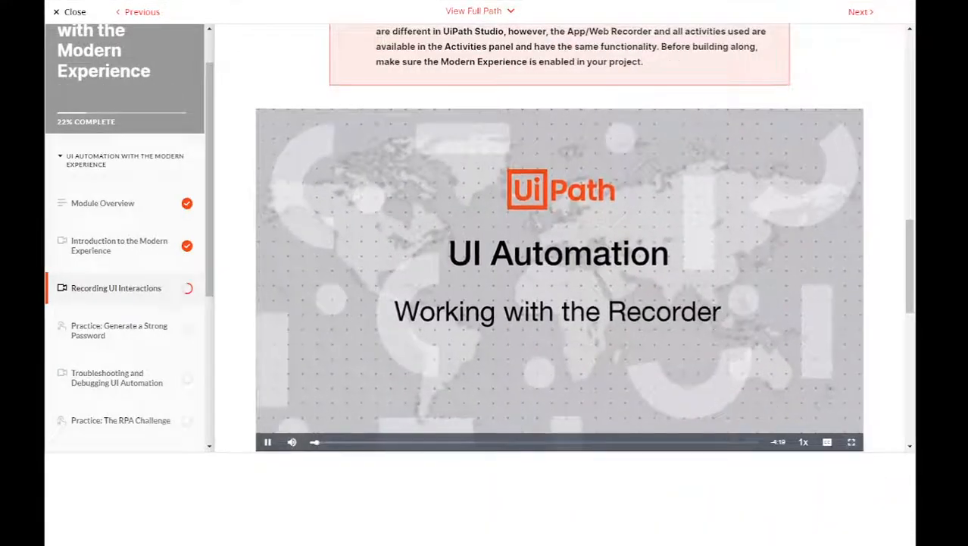
click(857, 490)
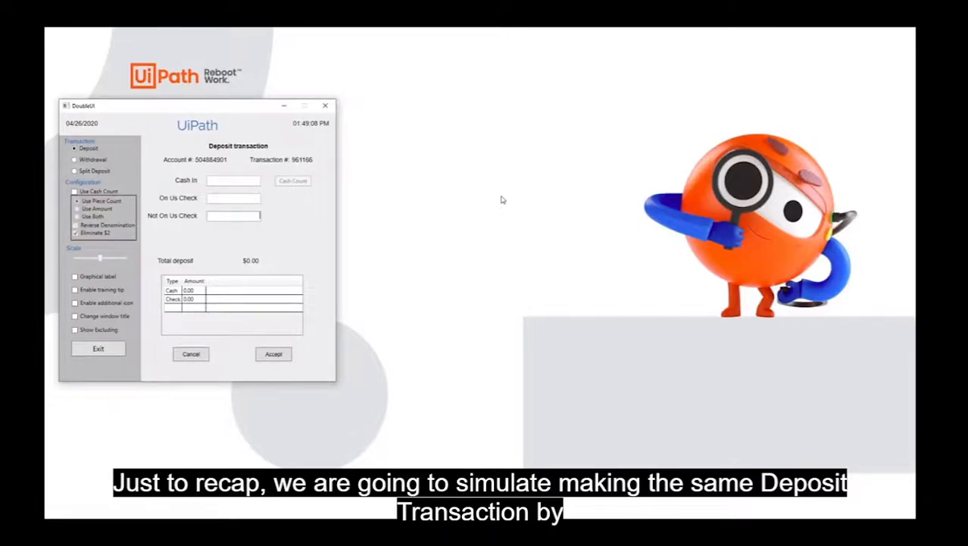
- In DoubleUI, enter 1000 for Cash In and 200 for On Us Check, and accept the deposit transaction
click(253, 181)
text(1000)
click(257, 196)
text(200)
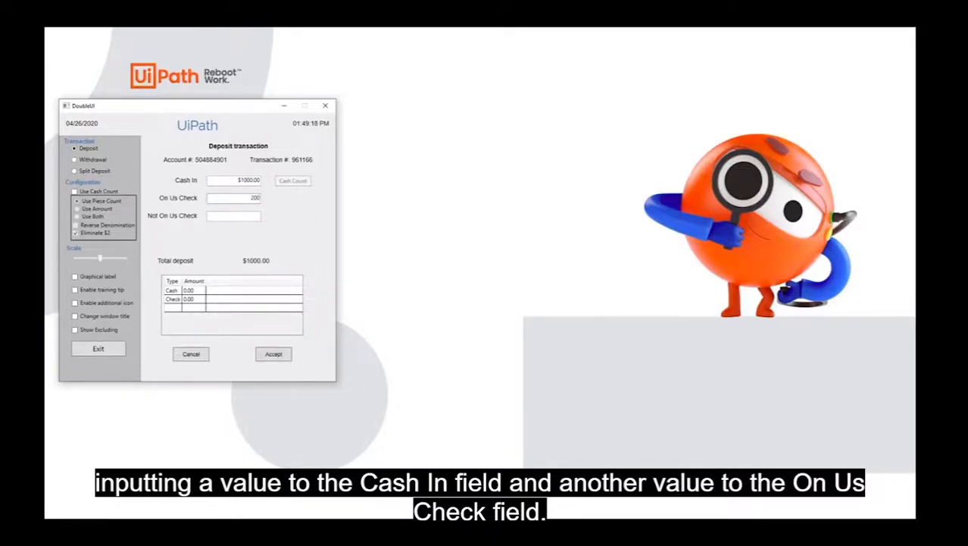
click(287, 351)
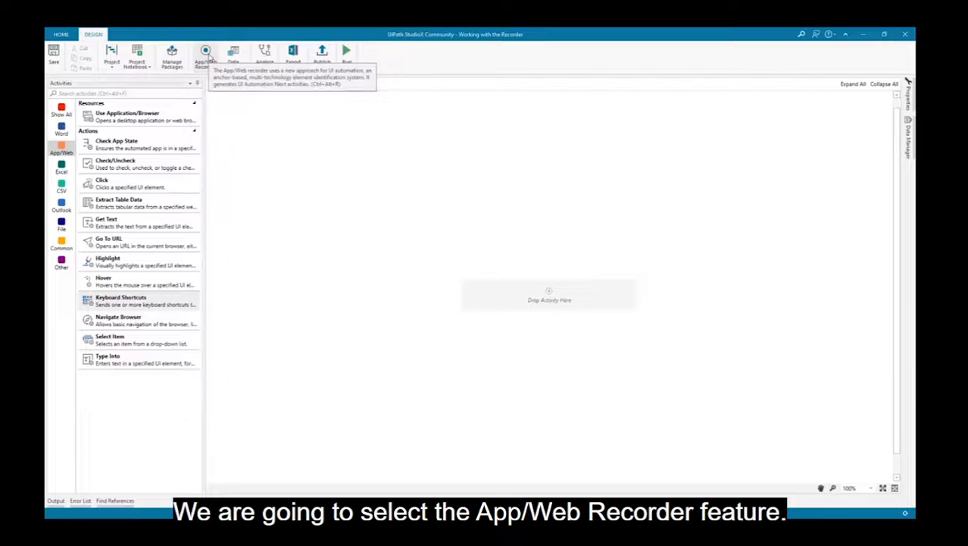
- From the Working with the Recorder project in StudioX, start an App/Web Recorder recording and indicate DoubleUI as the window to automate
click(206, 54)
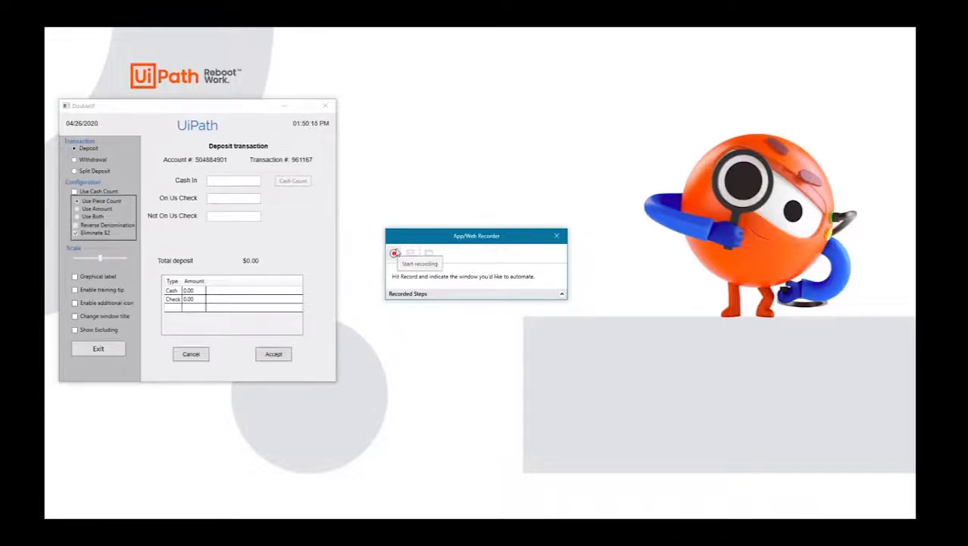
click(394, 253)
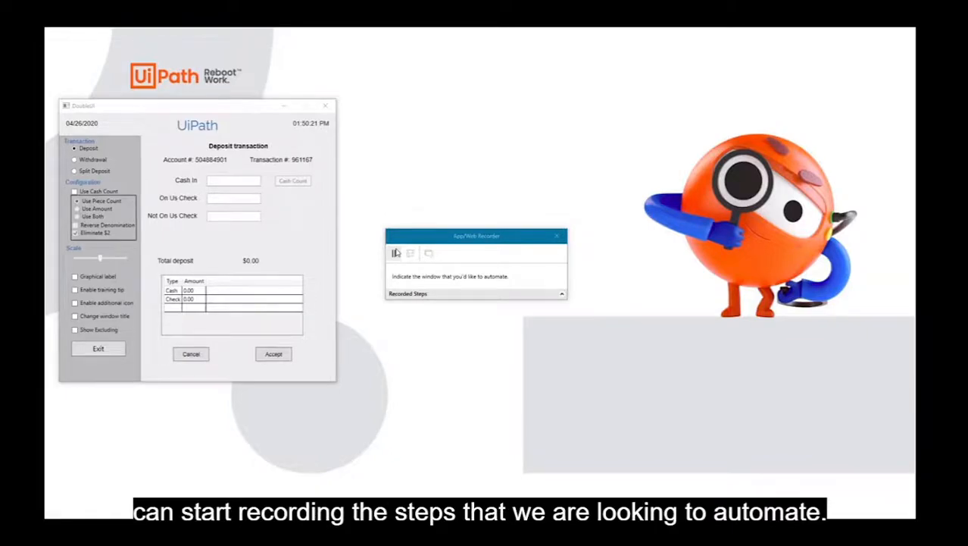
click(395, 252)
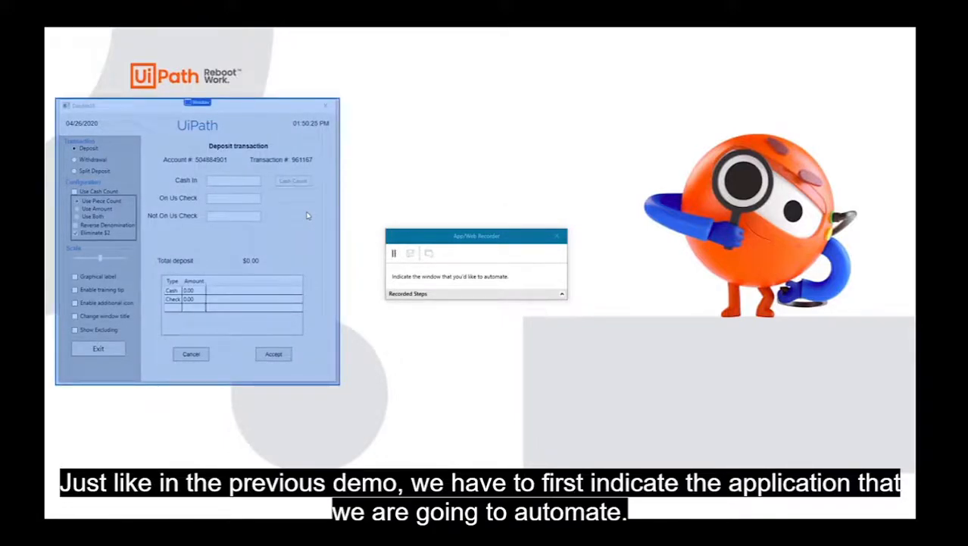
click(307, 216)
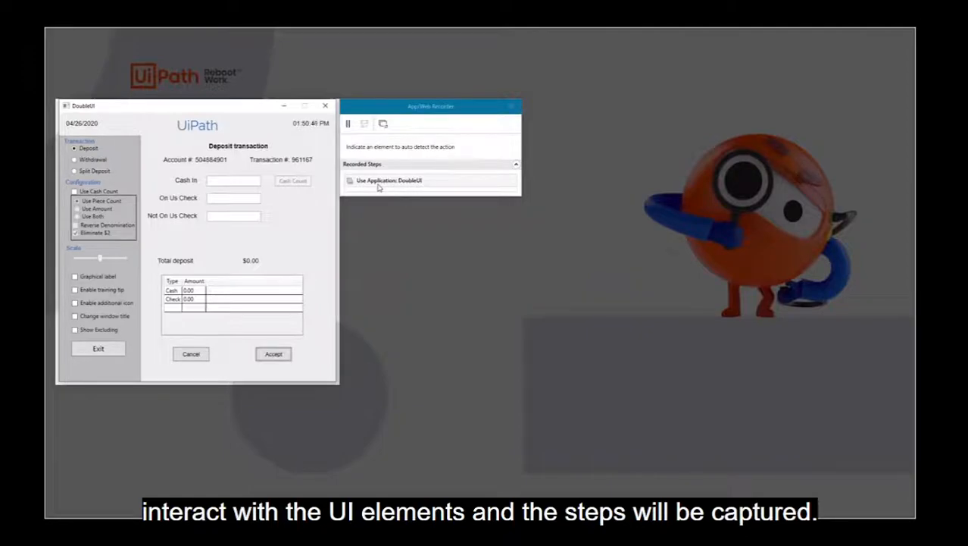
- Record Type Into actions that enter 1000 in the Cash In field and 200 in the On Us Check field
click(249, 184)
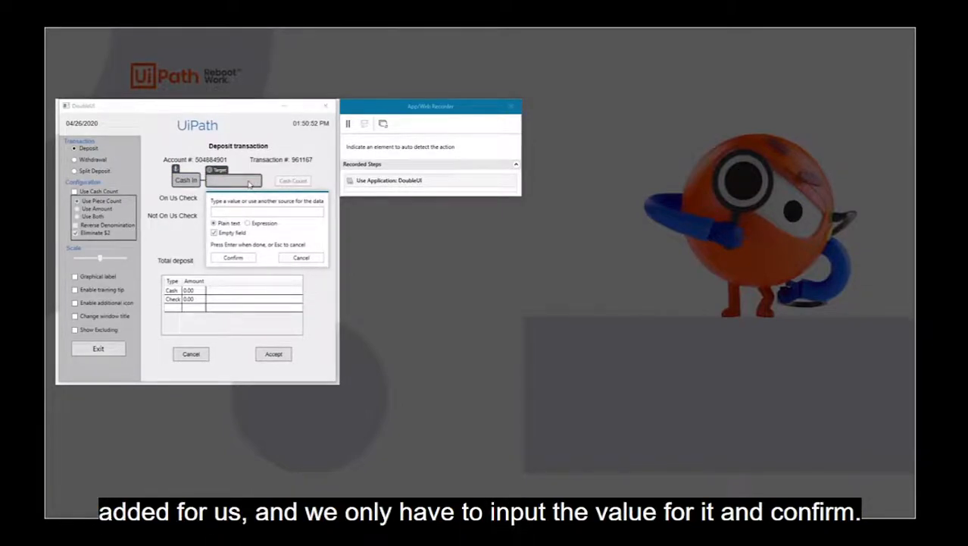
text(1000)
click(245, 260)
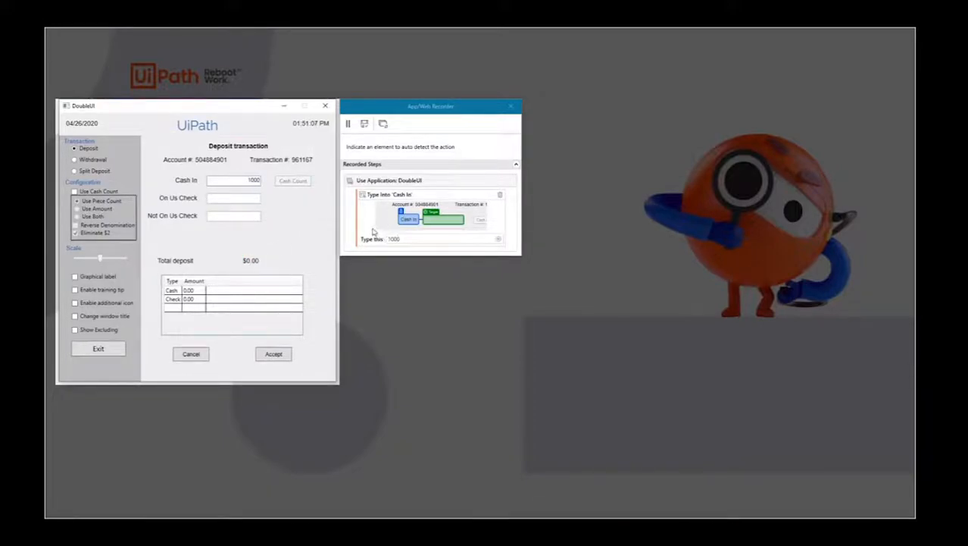
click(239, 200)
key(BackSpace)
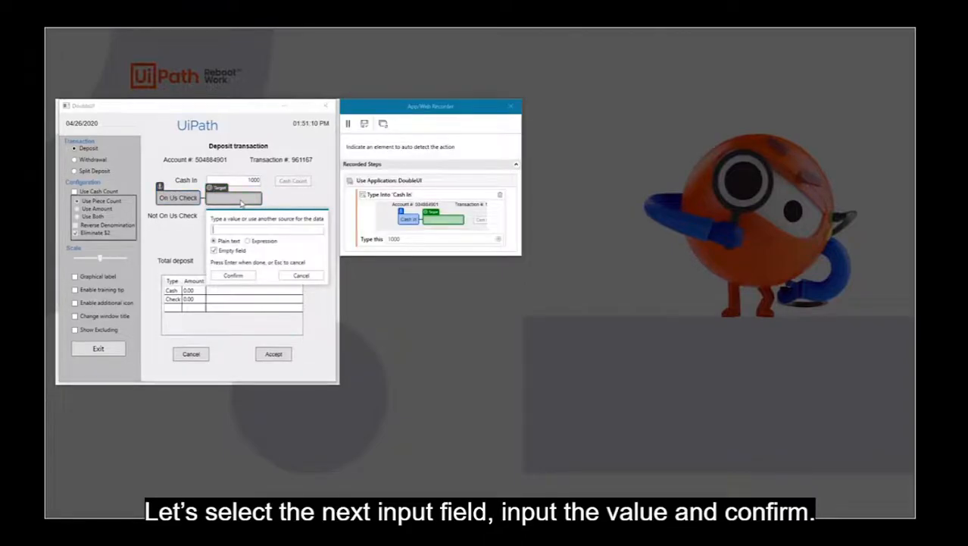
text(200)
click(241, 275)
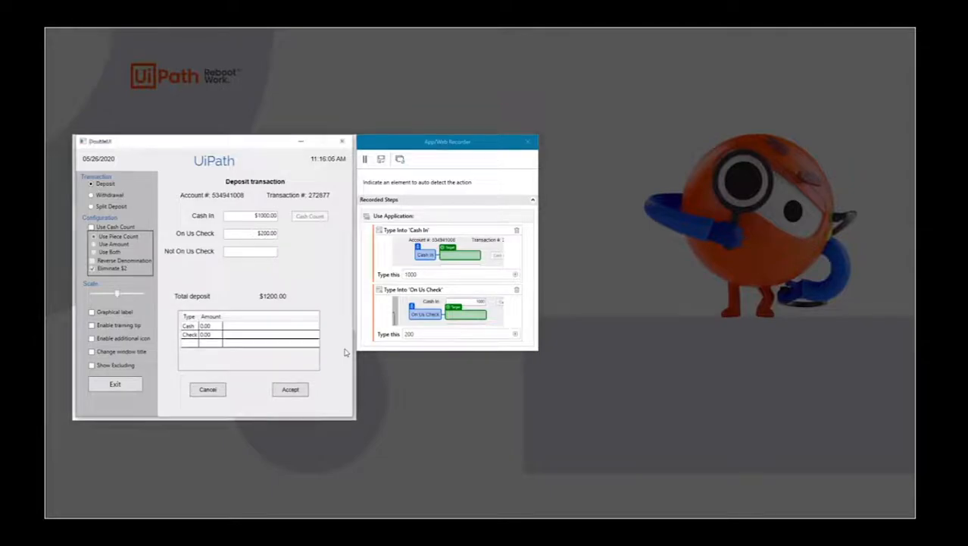
- Record the Tab and Ctrl+S keyboard shortcuts, and delete the recorded Keyboard Shortcuts step
key(Tab)
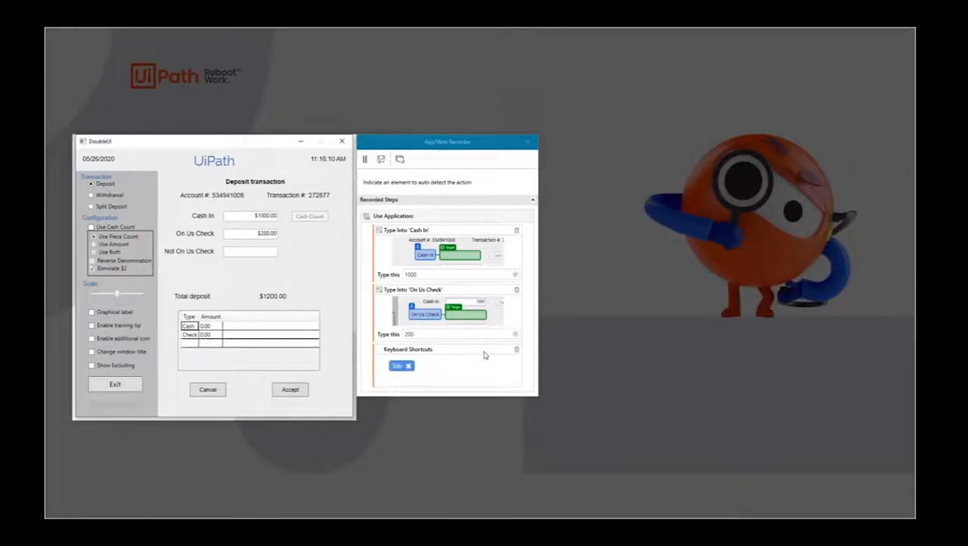
key(ctrl+s)
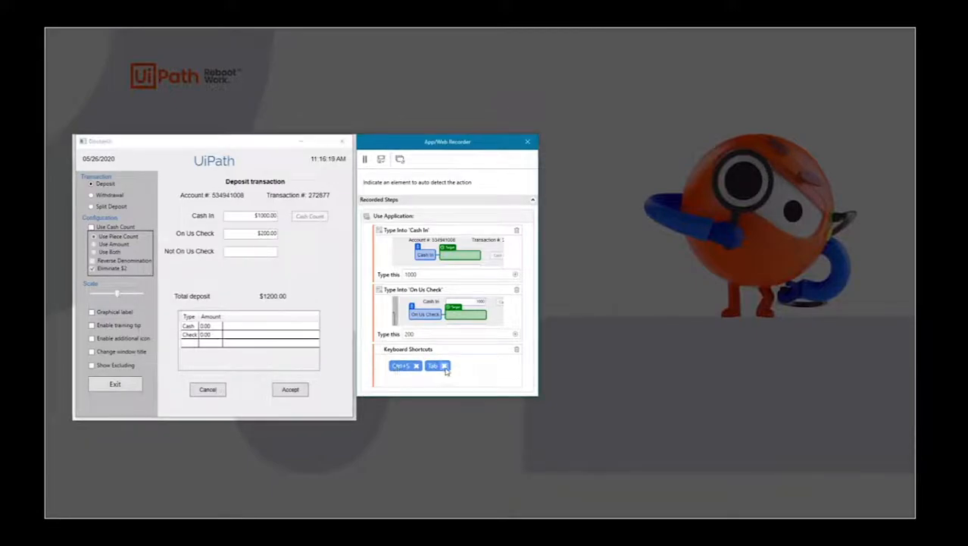
click(408, 366)
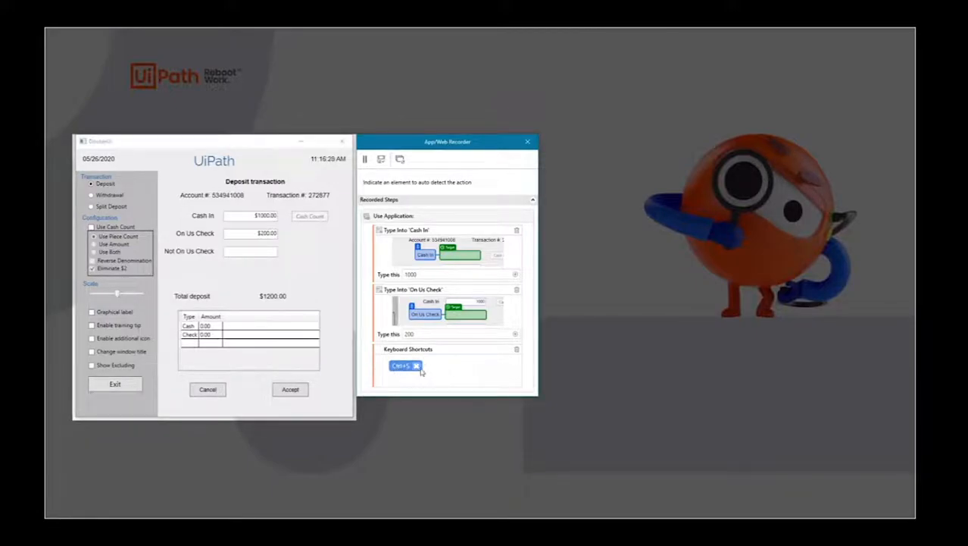
click(516, 350)
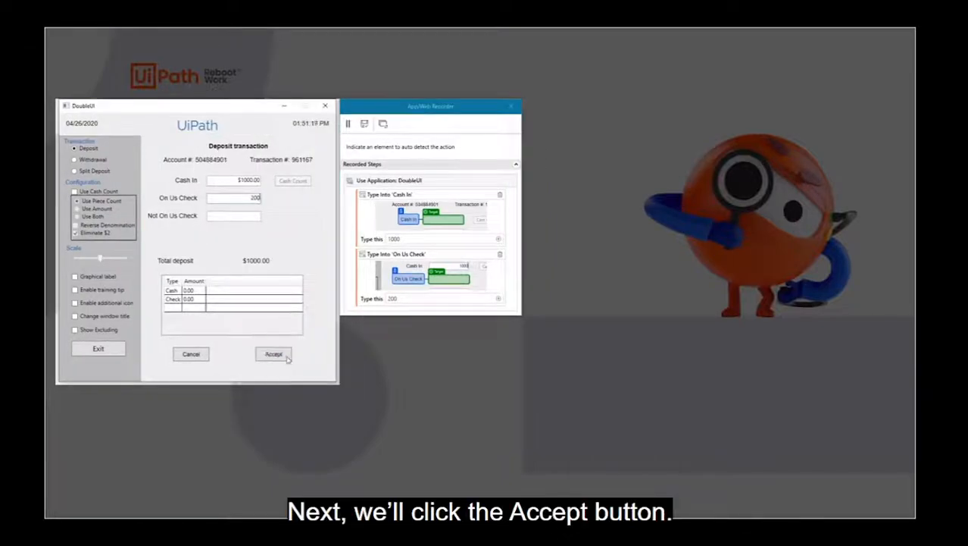
- Record the Click action on Accept, and delete the unwanted Click action recorded on the transaction number
click(275, 355)
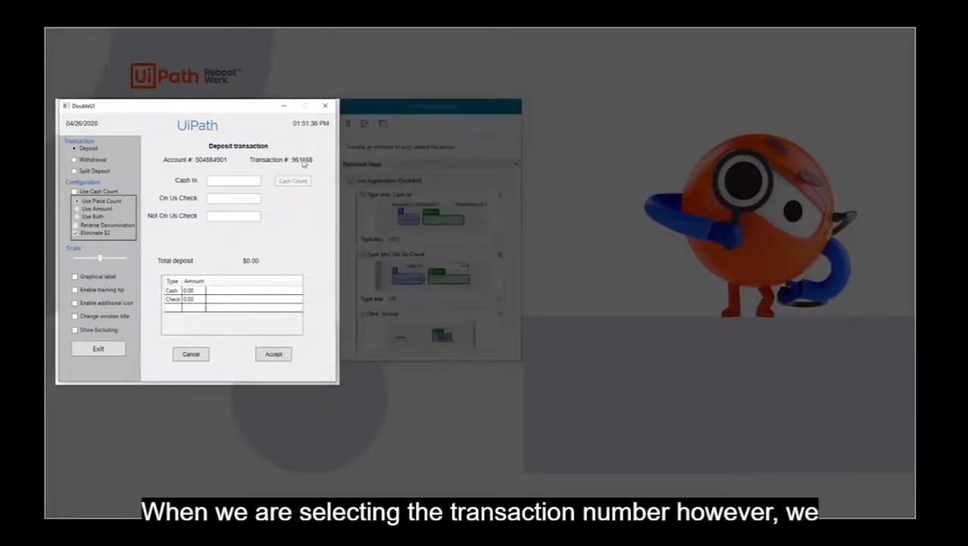
click(300, 163)
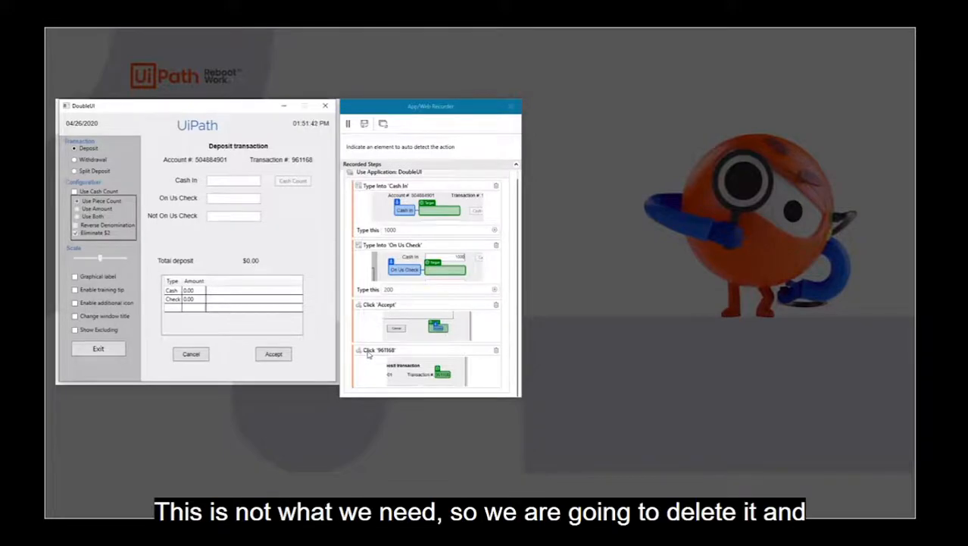
click(496, 351)
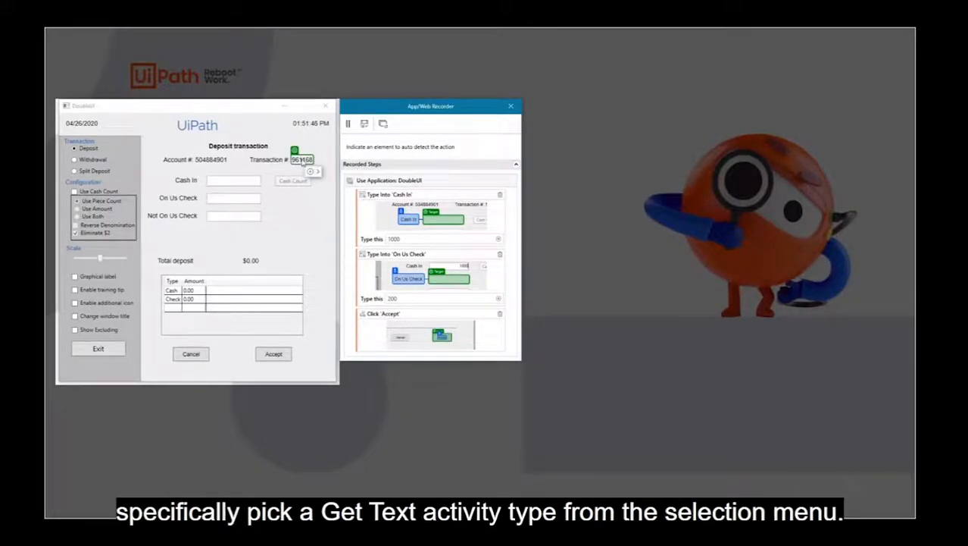
- Record a Get Text action on the transaction number, and save the recording to return to StudioX
click(302, 160)
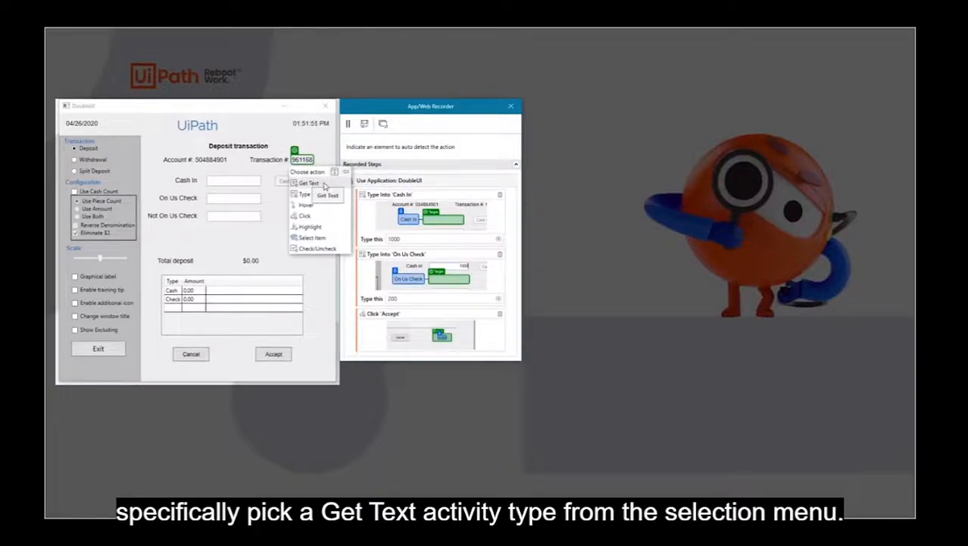
click(324, 186)
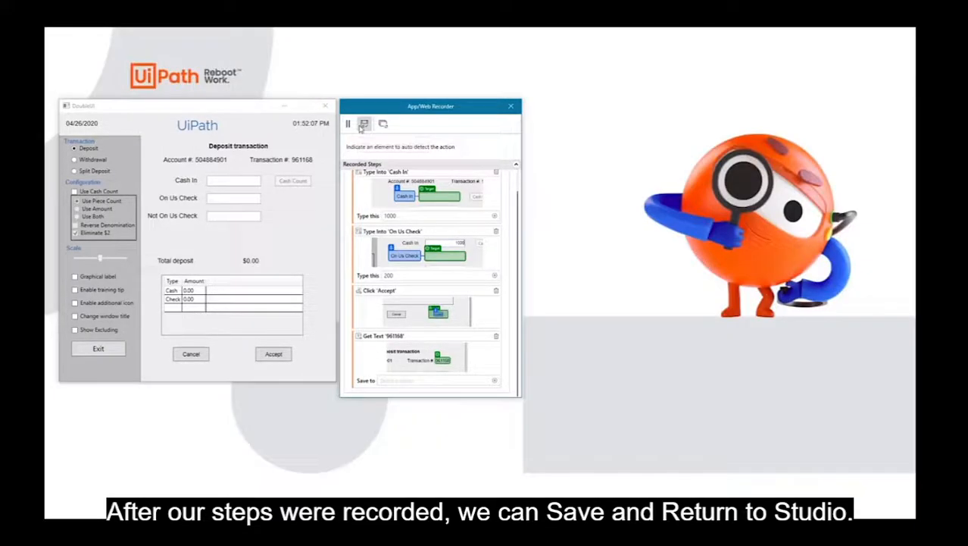
click(364, 124)
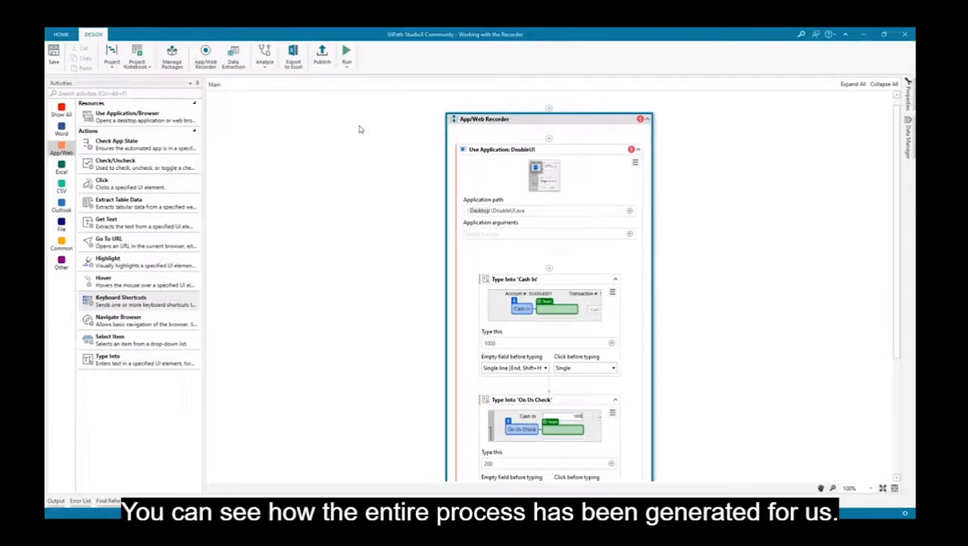
- Add a Message Box activity after the Get Text activity, and open the options for its value
scroll(583, 324, down, 5)
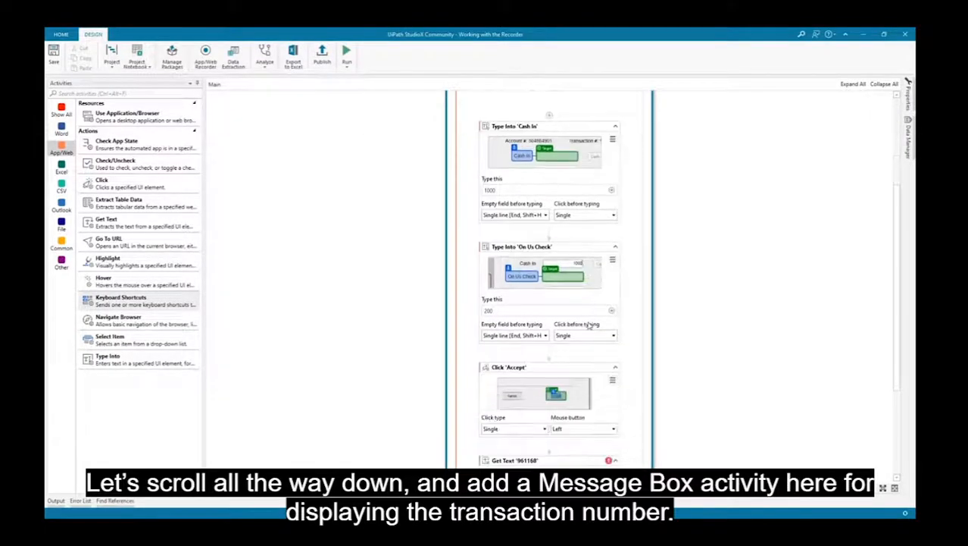
scroll(589, 326, down, 1)
click(549, 408)
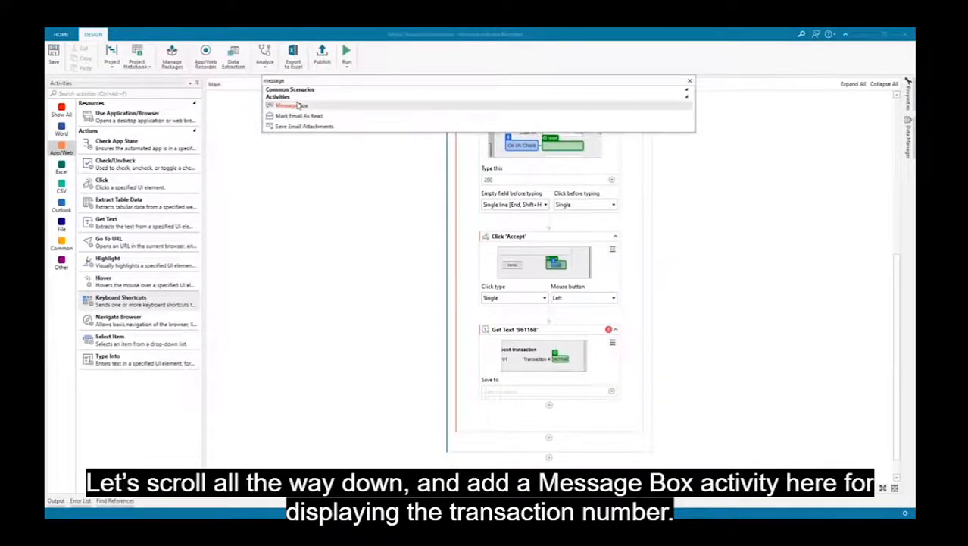
key(Return)
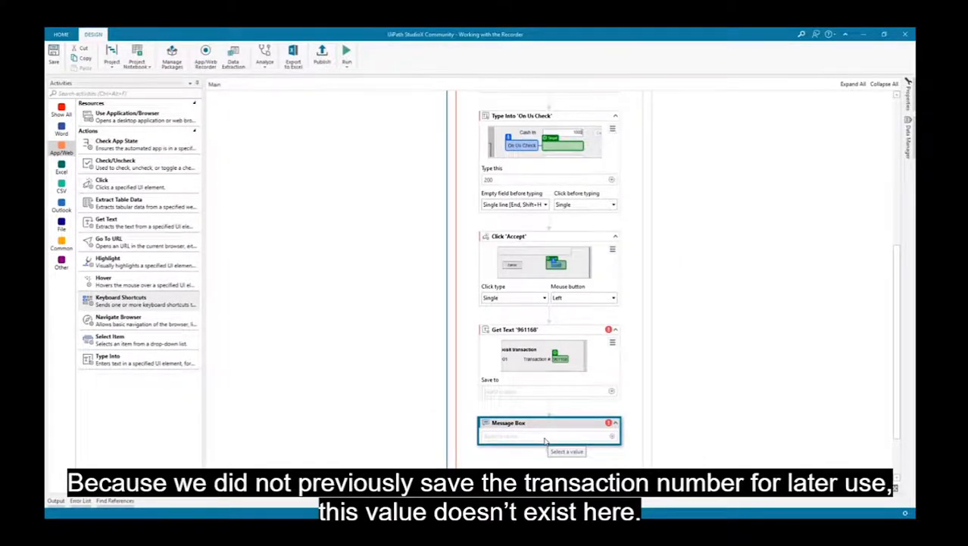
click(611, 437)
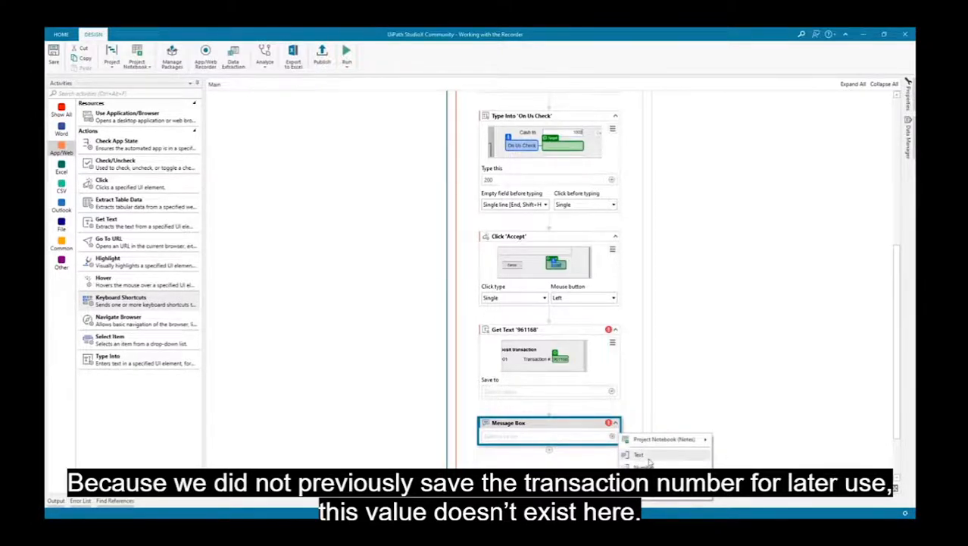
mouse_move(647, 447)
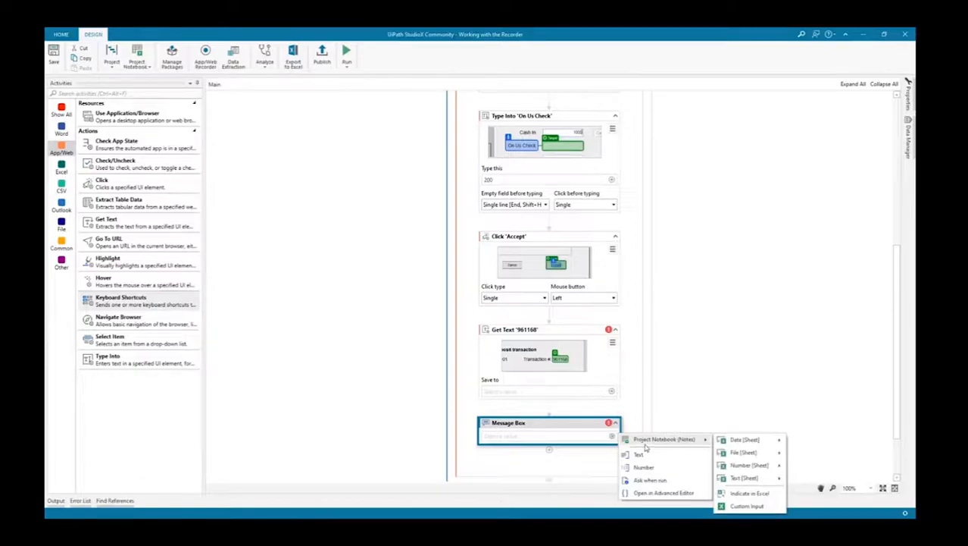
- Save the Get Text output for later use under the name Transaction Number
click(610, 391)
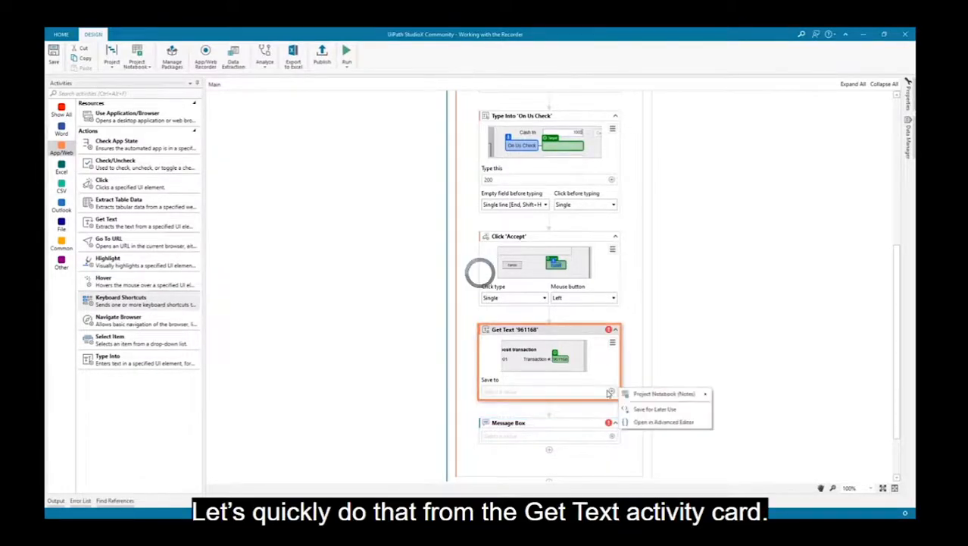
click(653, 408)
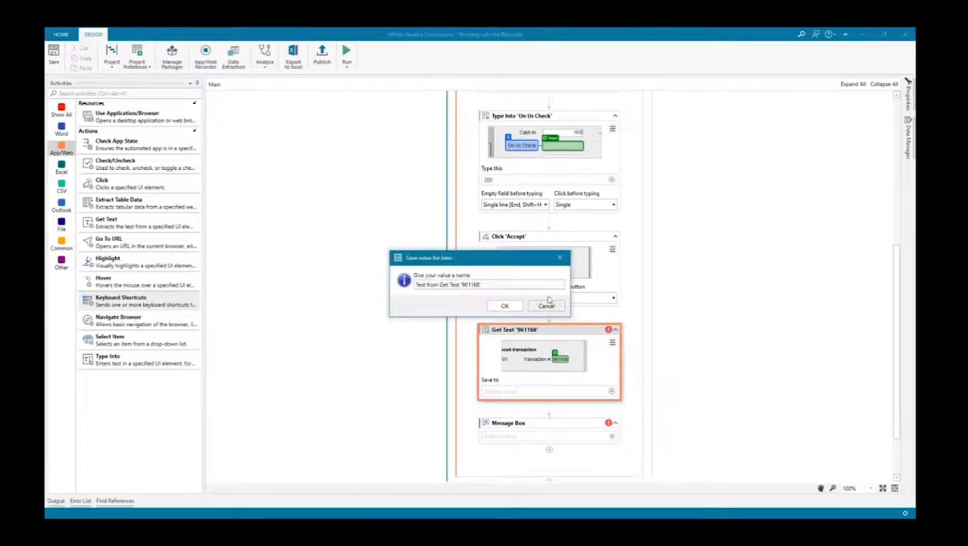
drag(520, 281, 407, 282)
key(BackSpace)
text(Transaction Number)
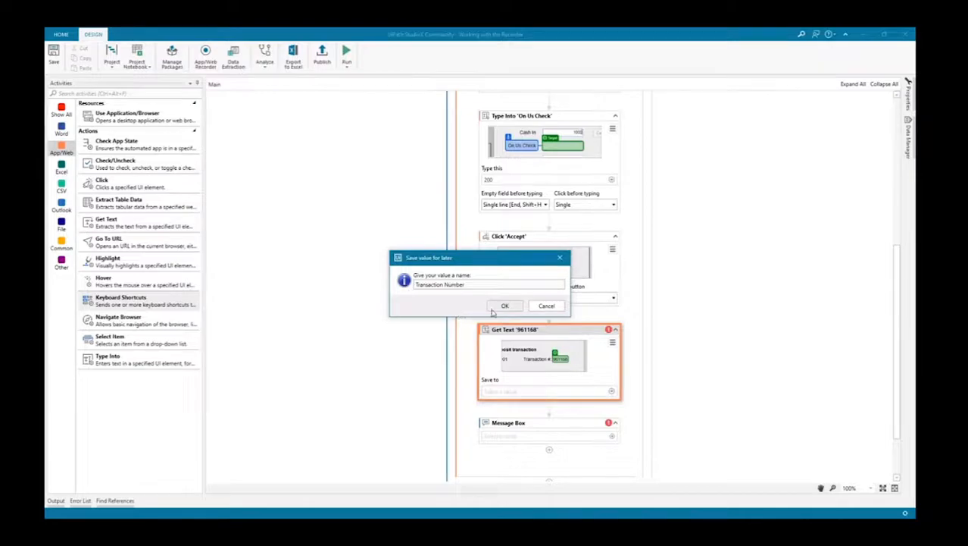
click(496, 307)
- Set the Message Box content to the saved value Transaction Number
click(612, 437)
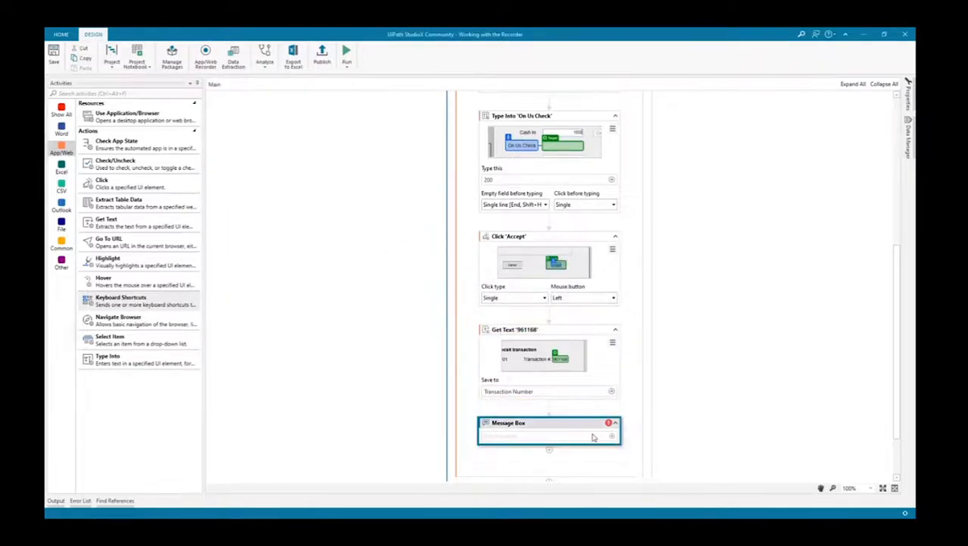
mouse_move(686, 454)
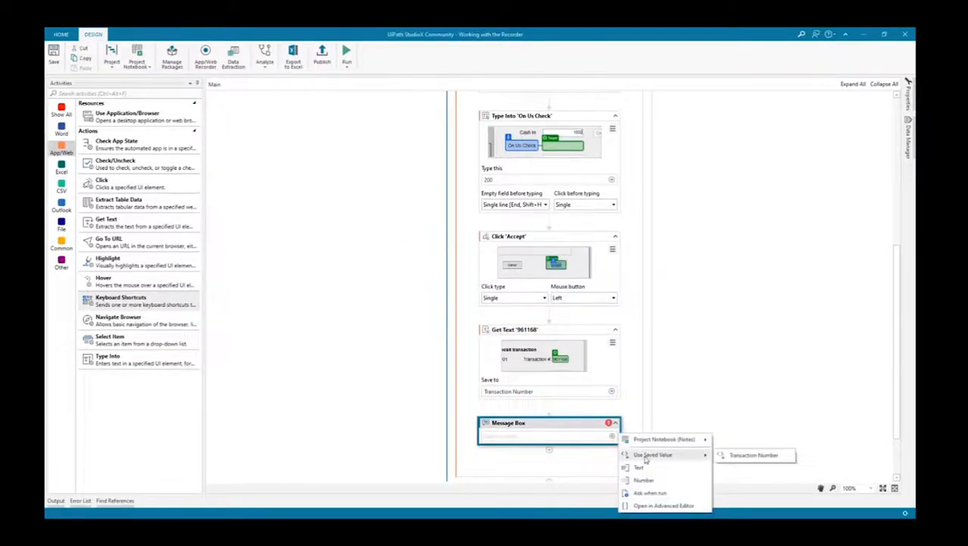
click(758, 454)
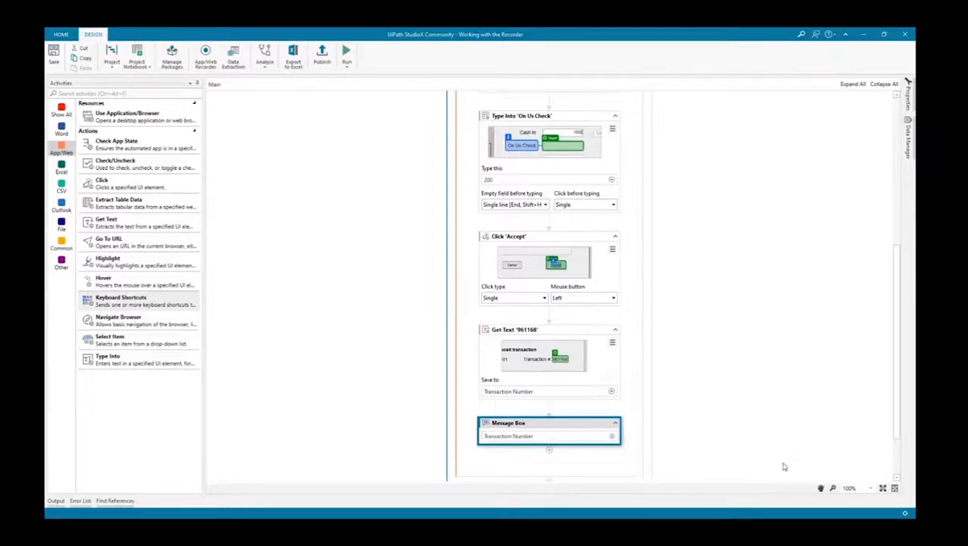
- Run the project and dismiss the message box showing the transaction number
click(346, 55)
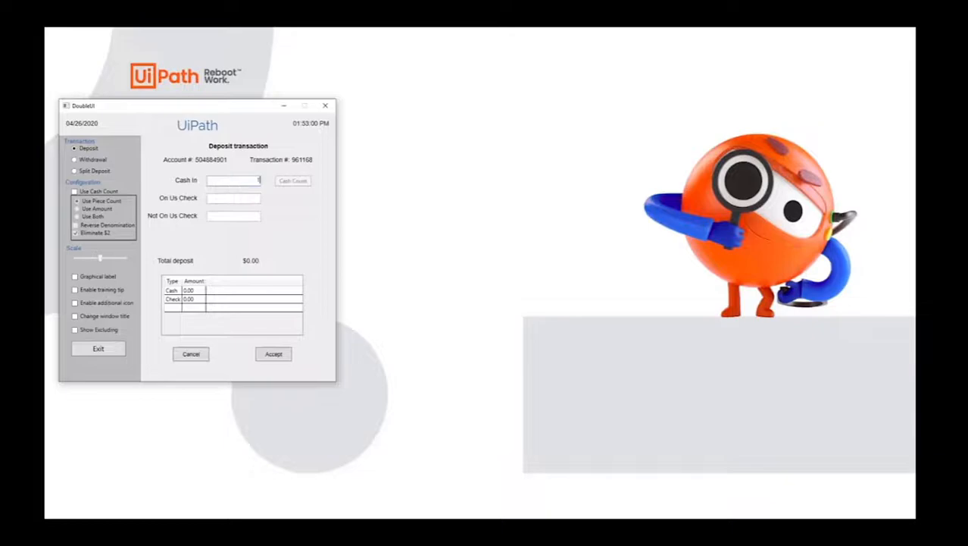
click(274, 354)
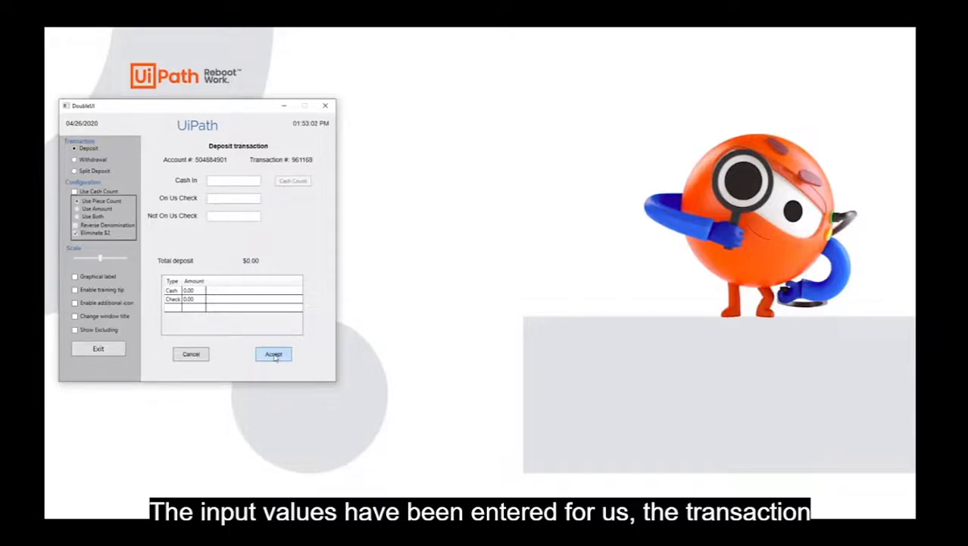
click(274, 354)
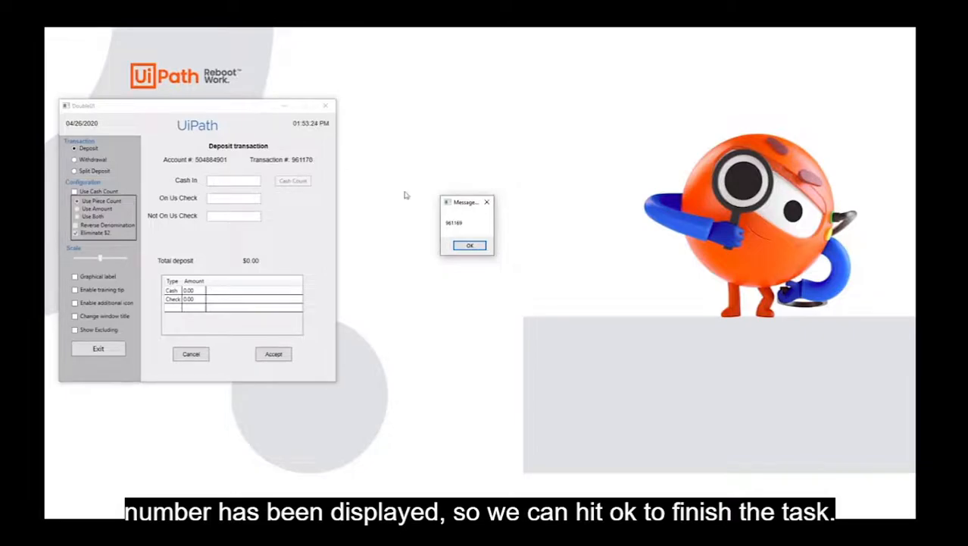
click(467, 247)
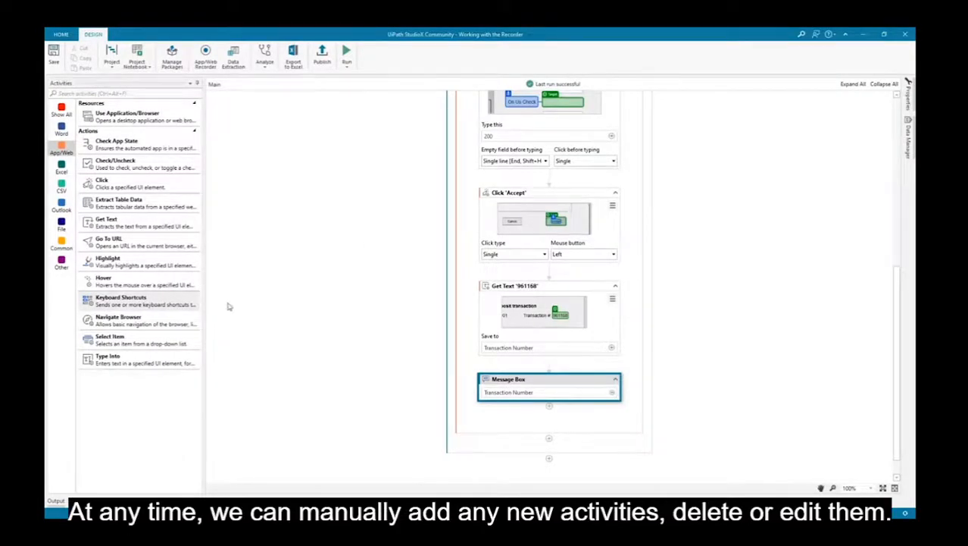
- Add a Keyboard Shortcuts activity below the Message Box, and delete it again
drag(146, 303, 551, 415)
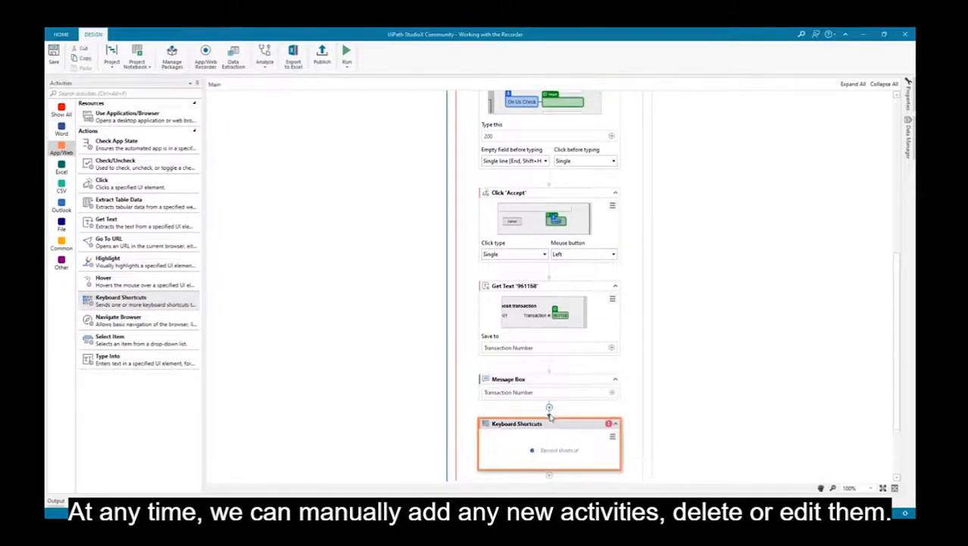
right_click(558, 428)
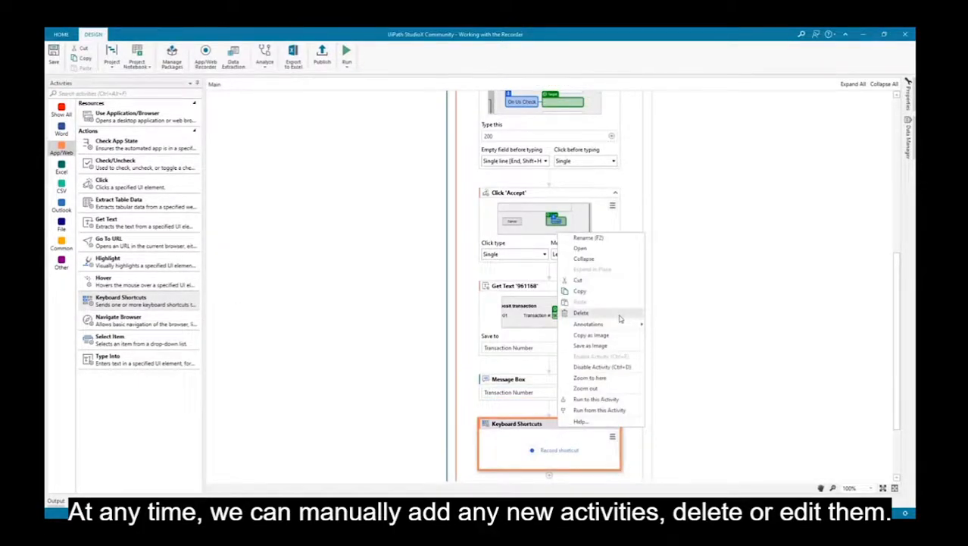
click(581, 313)
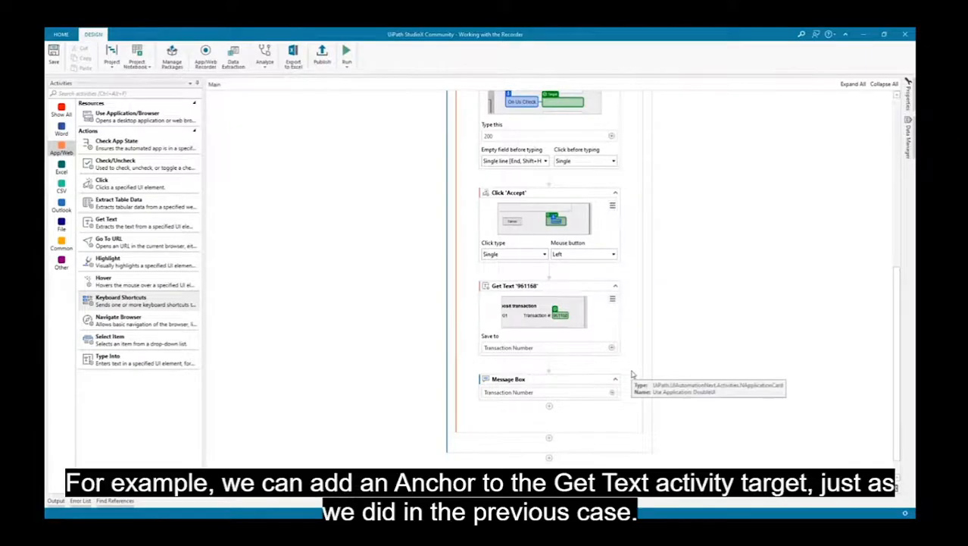
- Edit the Get Text target to use the Transaction # label as its anchor, and confirm the selection
click(612, 300)
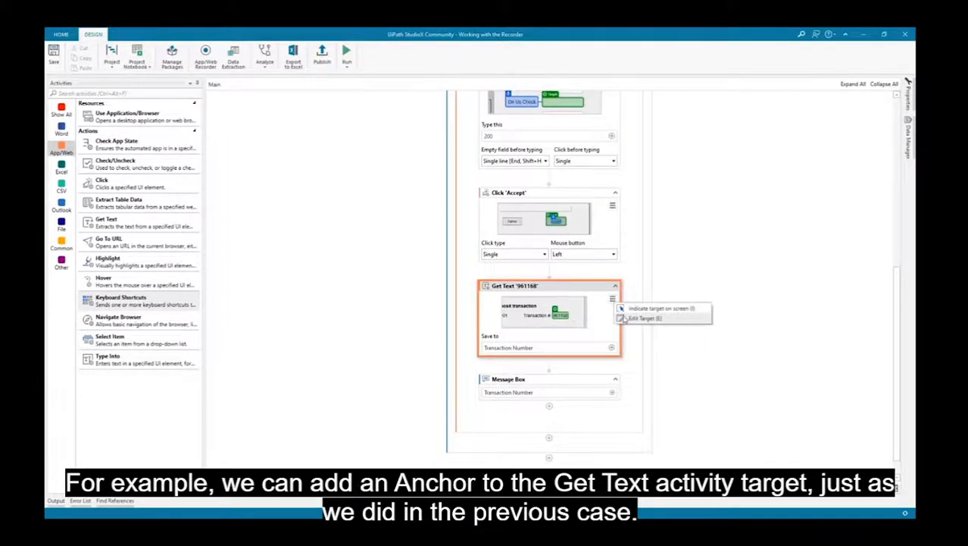
click(644, 317)
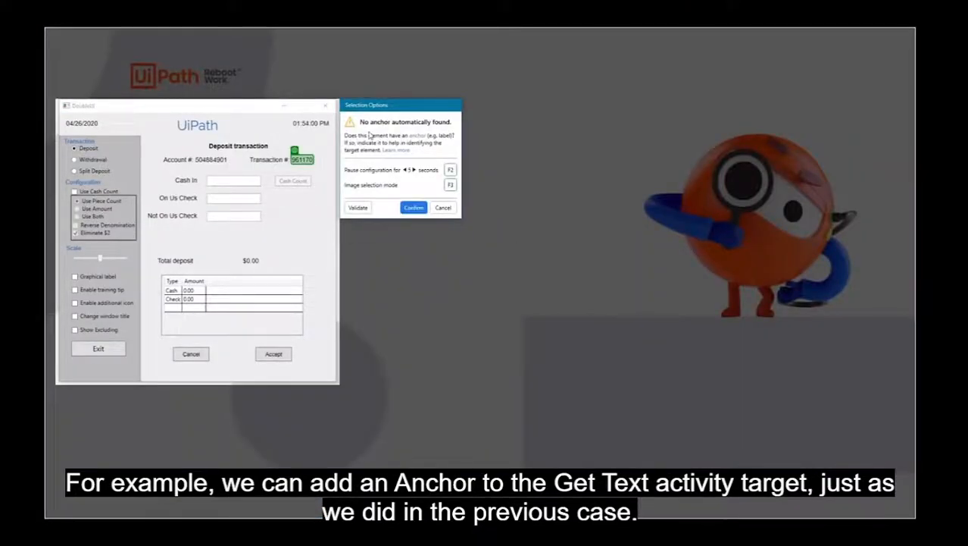
click(269, 159)
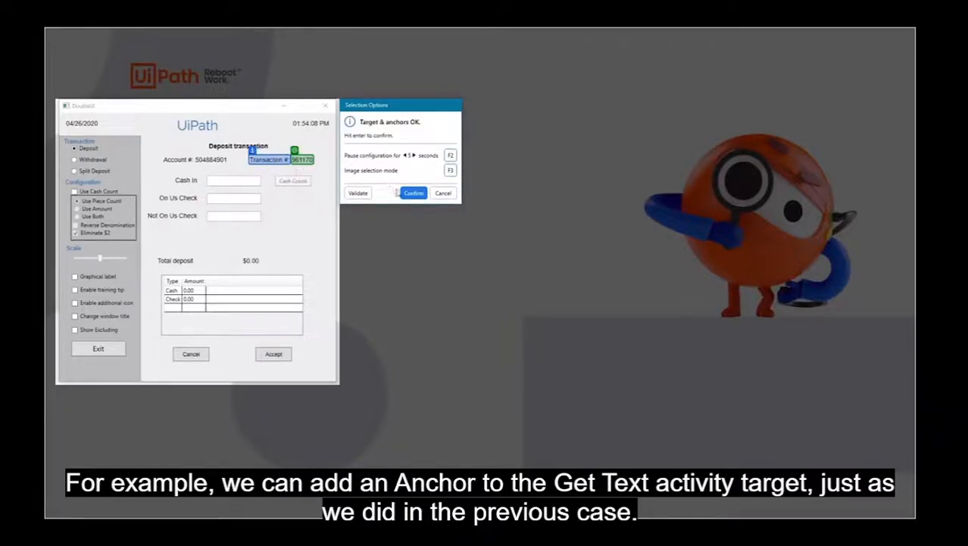
click(413, 193)
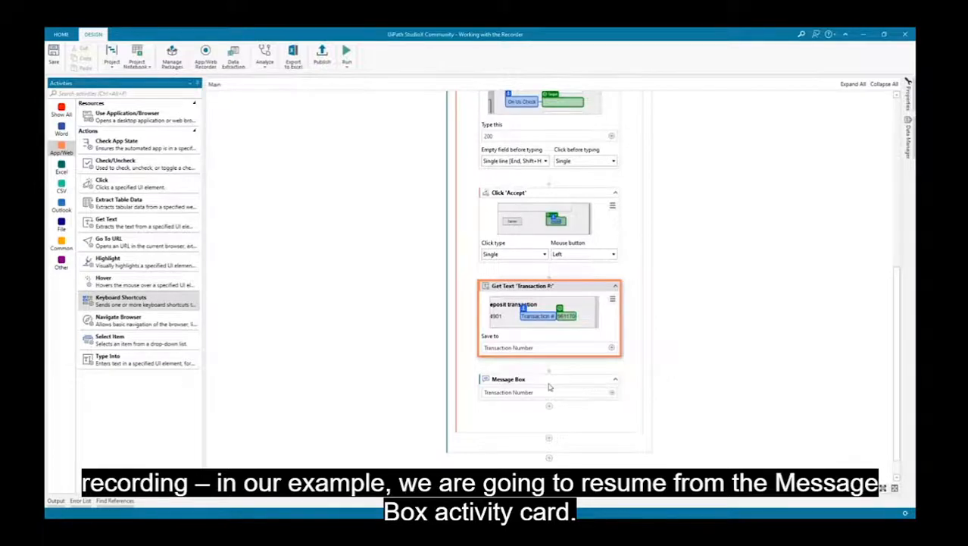
- Record a Click action on DoubleUI's Cancel button after the Message Box, and run the project, dismissing its message
click(521, 379)
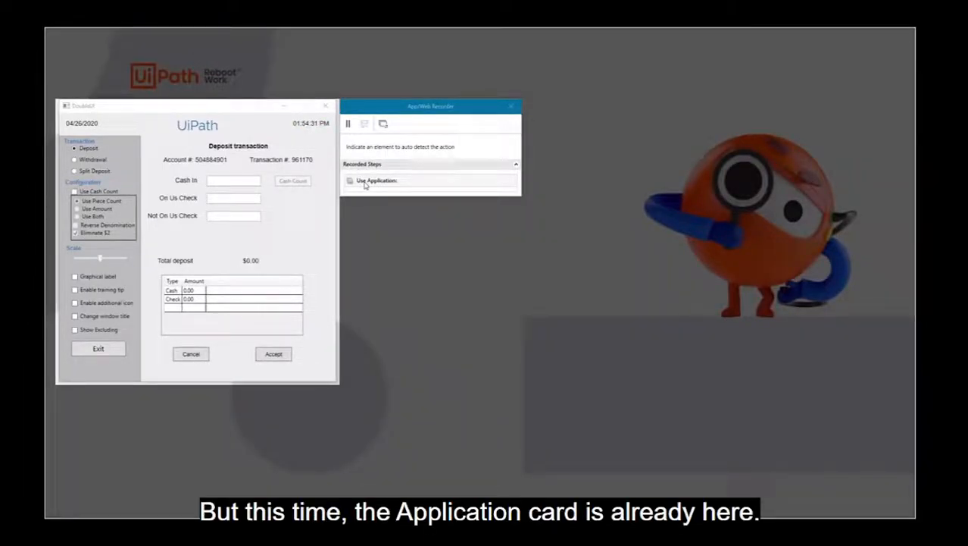
click(203, 353)
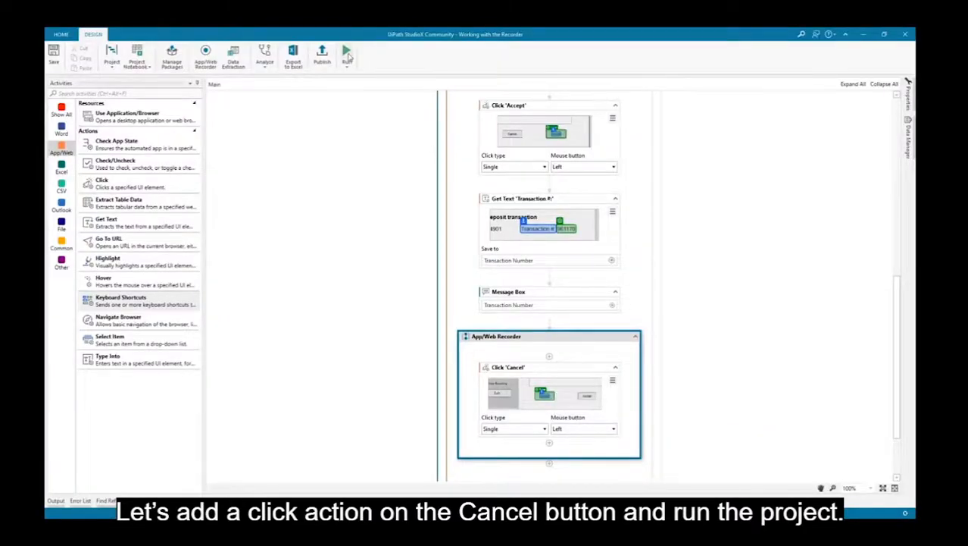
click(346, 52)
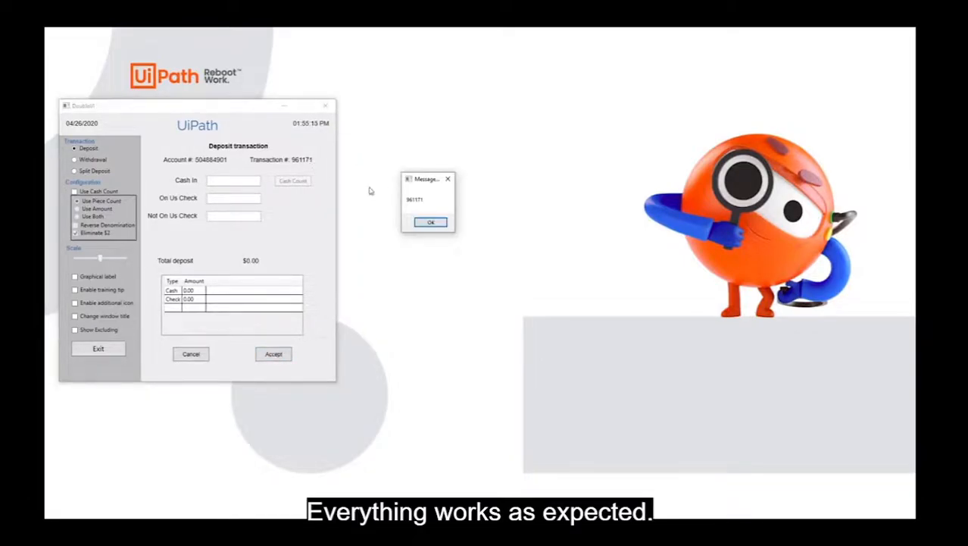
click(430, 222)
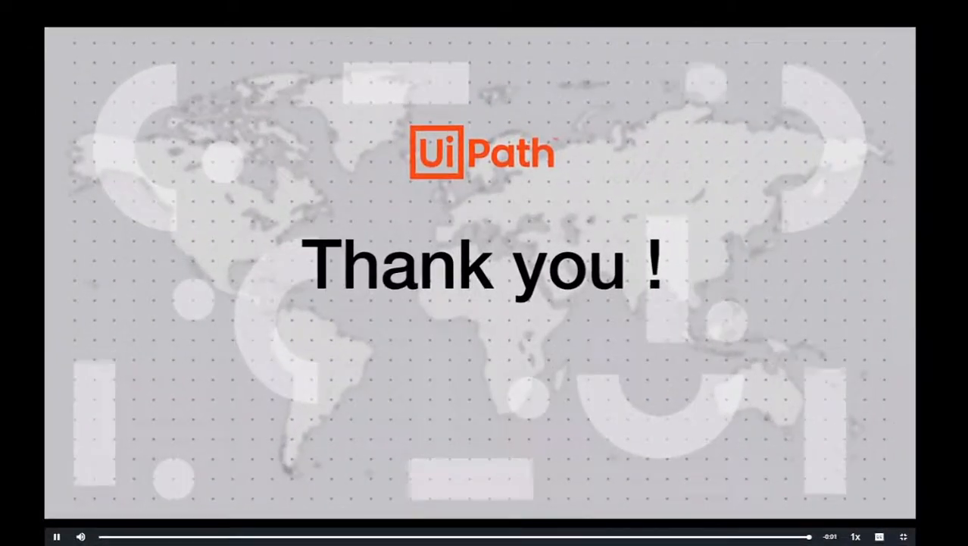
- Leave the full-screen video and read the lesson's recap, recording steps, and section on which applications the Recorder supports
key(Escape)
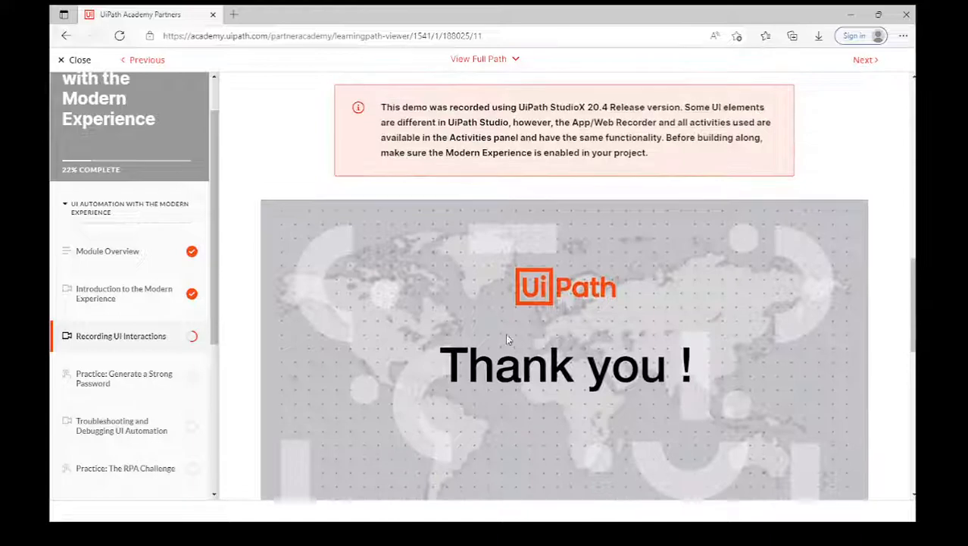
scroll(627, 300, down, 2)
scroll(628, 326, down, 2)
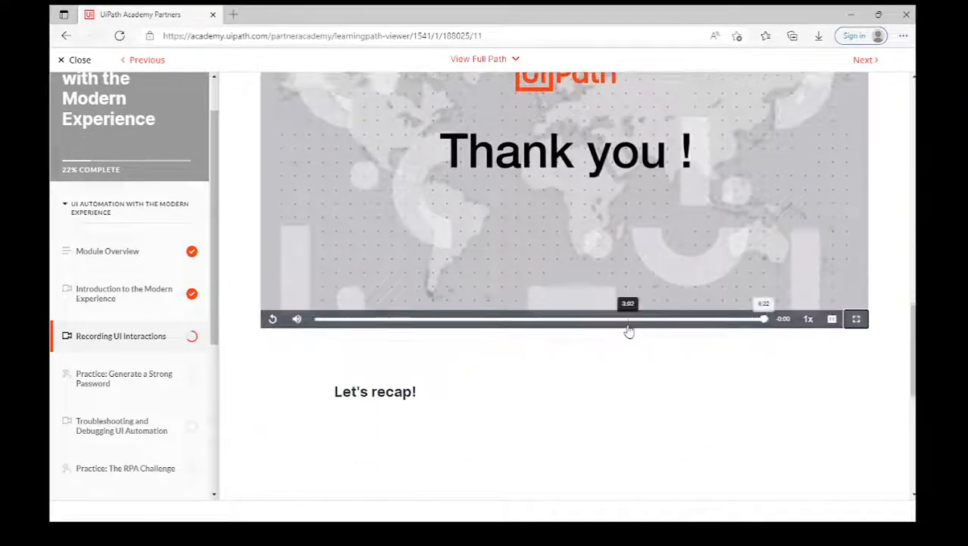
click(656, 349)
scroll(674, 362, down, 3)
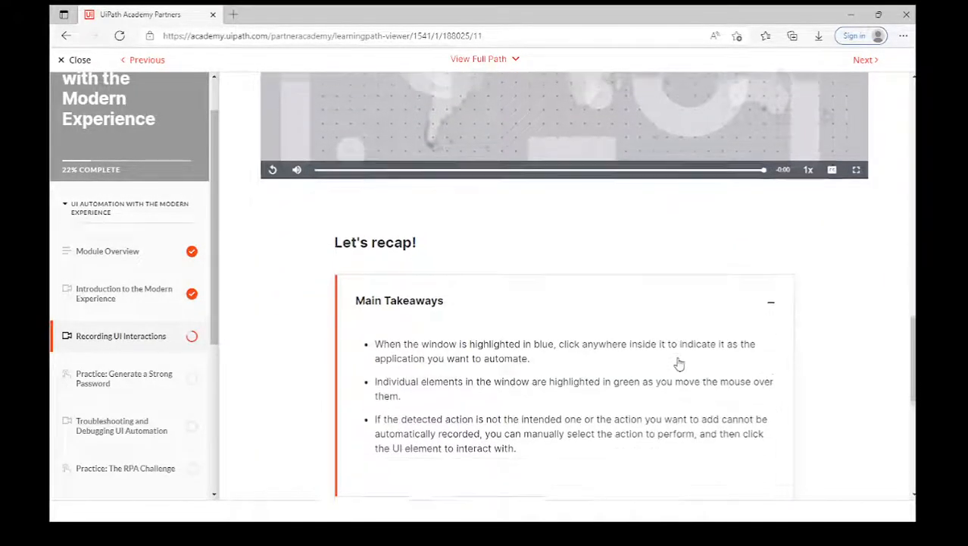
click(676, 363)
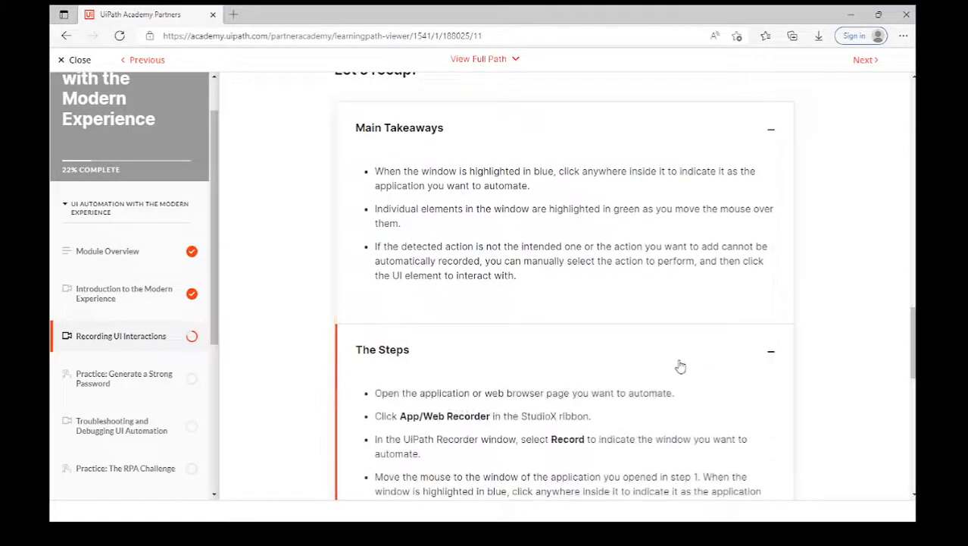
scroll(677, 368, down, 3)
scroll(688, 375, down, 5)
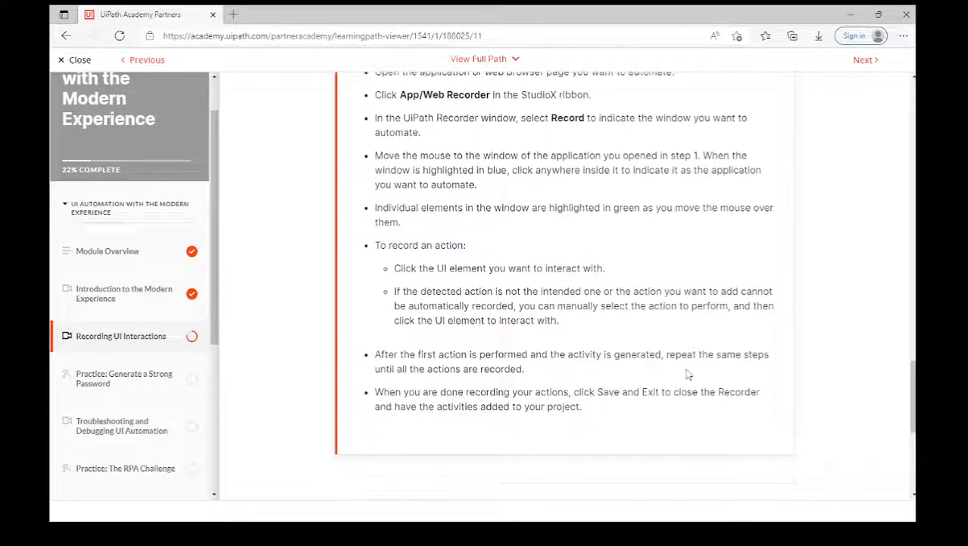
scroll(688, 375, down, 1)
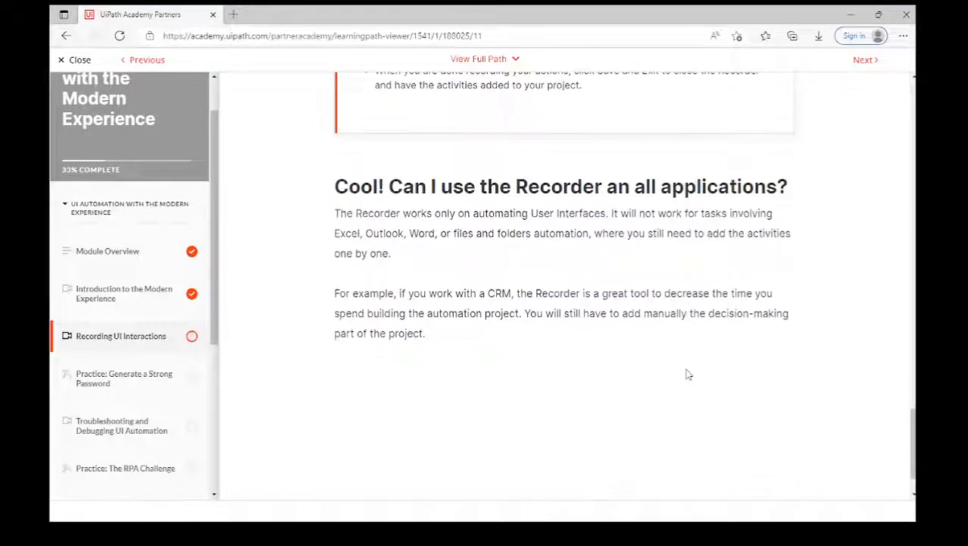
scroll(688, 374, down, 1)
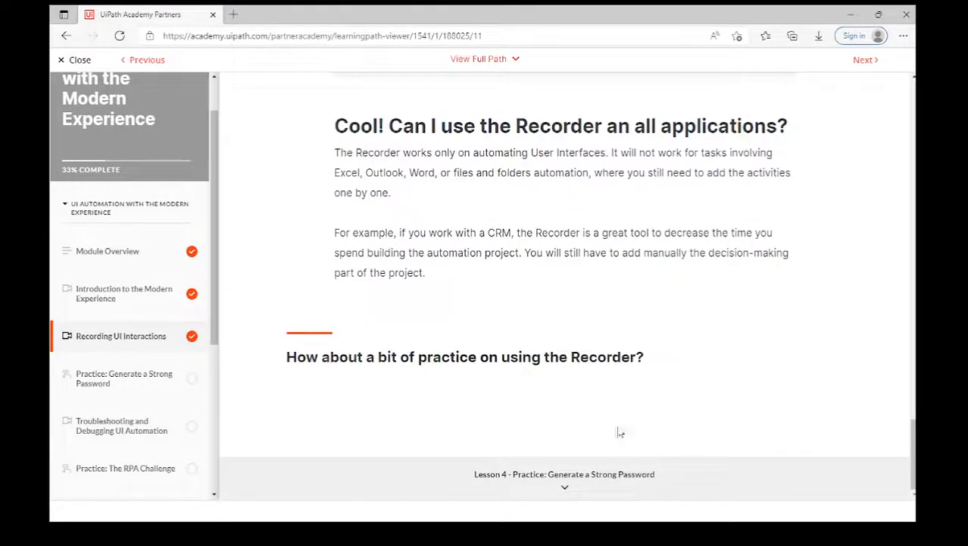
- Open Lesson 4, Practice: Generate a Strong Password, and view its introduction
click(661, 477)
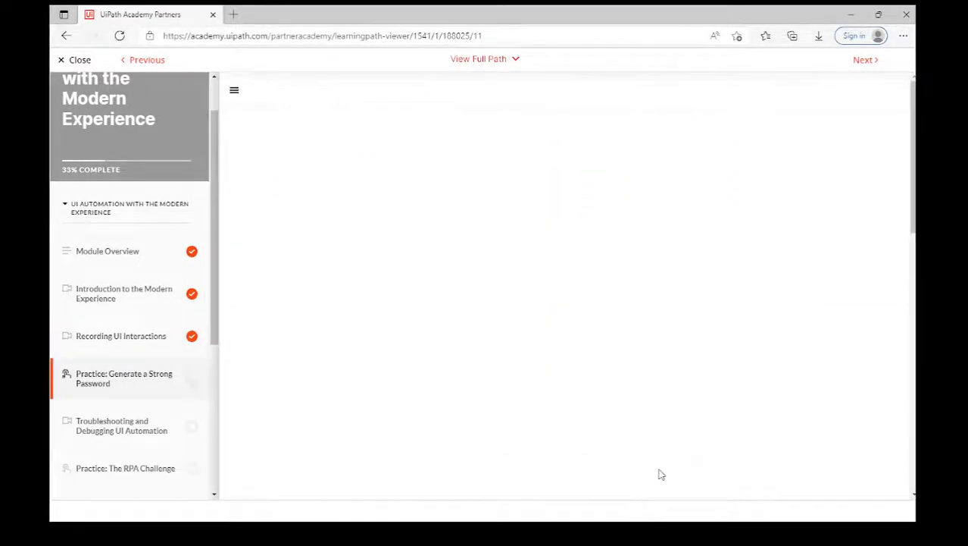
scroll(661, 474, down, 2)
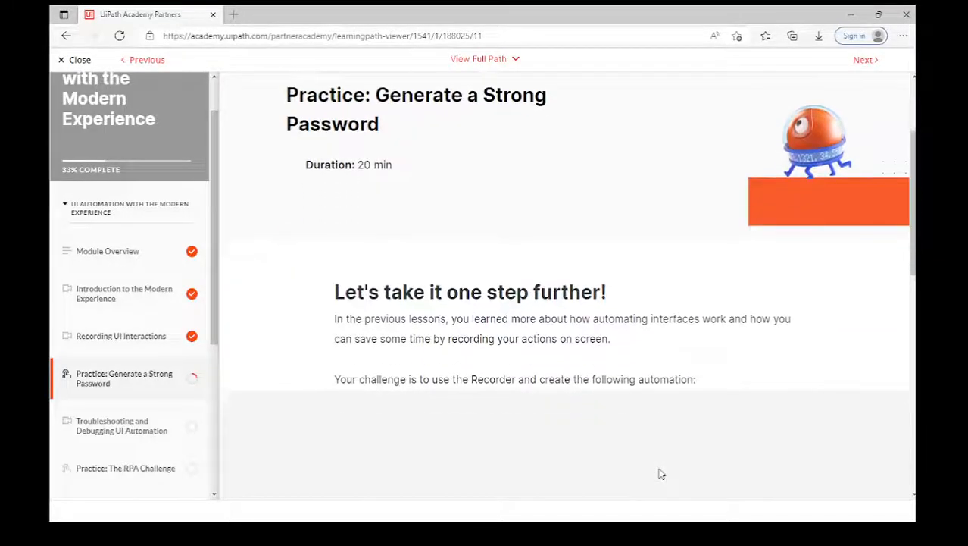
- Start the Generate a Strong Password walkthrough and examine the enlarged images for opening the generator page and changing its settings
scroll(659, 468, down, 2)
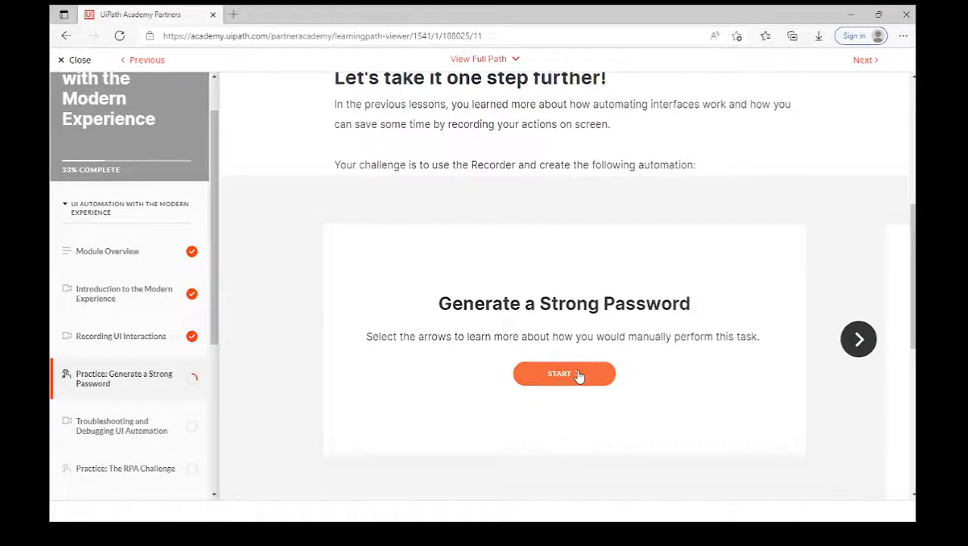
click(579, 374)
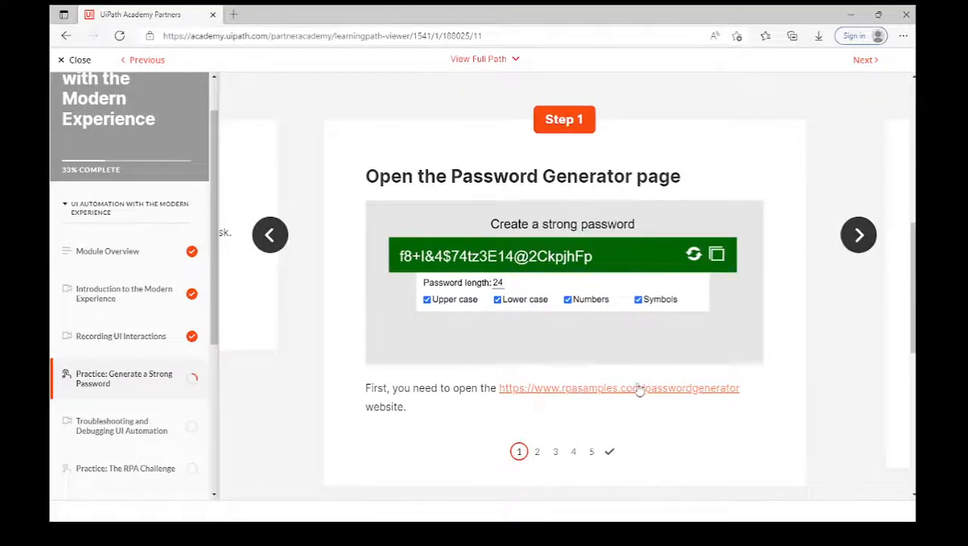
click(627, 244)
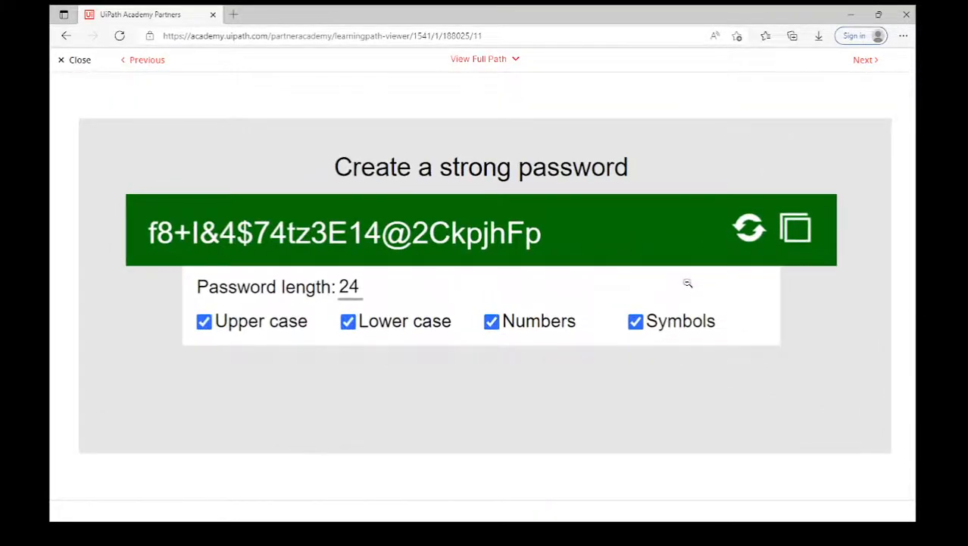
click(670, 297)
click(870, 247)
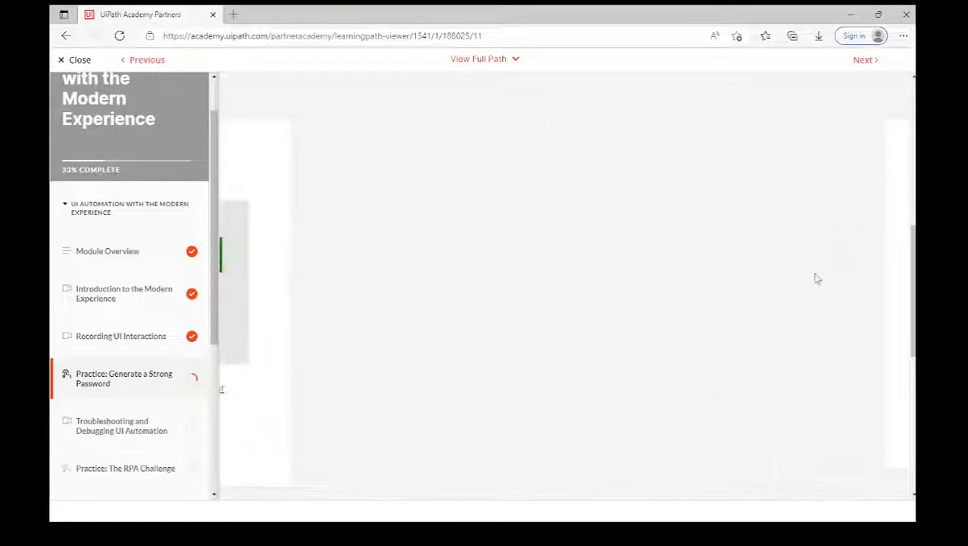
click(650, 282)
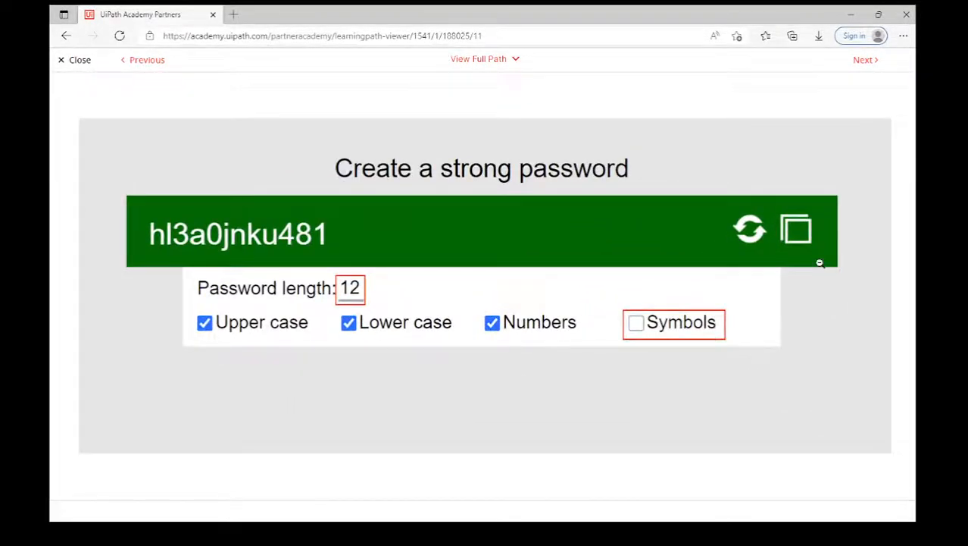
click(820, 263)
click(858, 235)
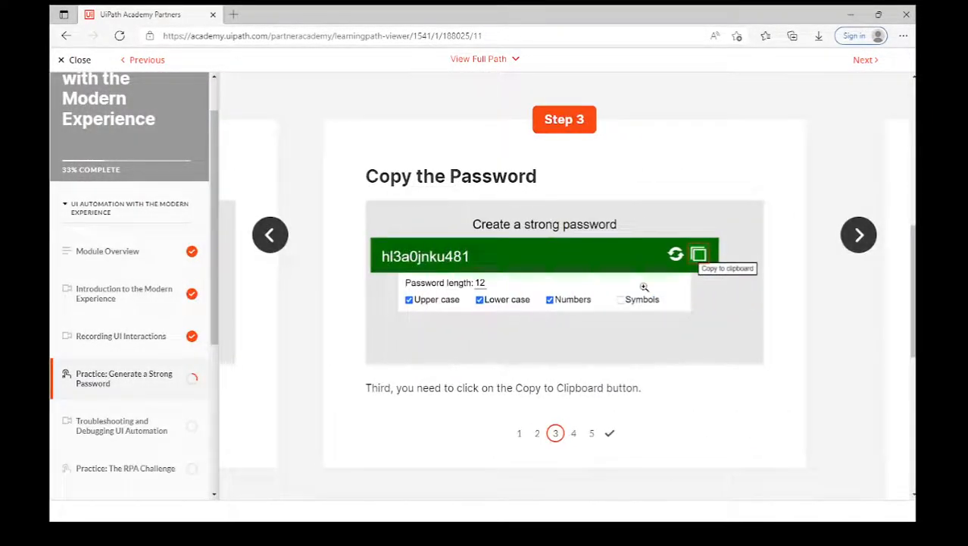
- Examine the walkthrough's steps 3 to 5 on copying the password, opening Notepad and pasting it, and continue to the Summary
click(644, 287)
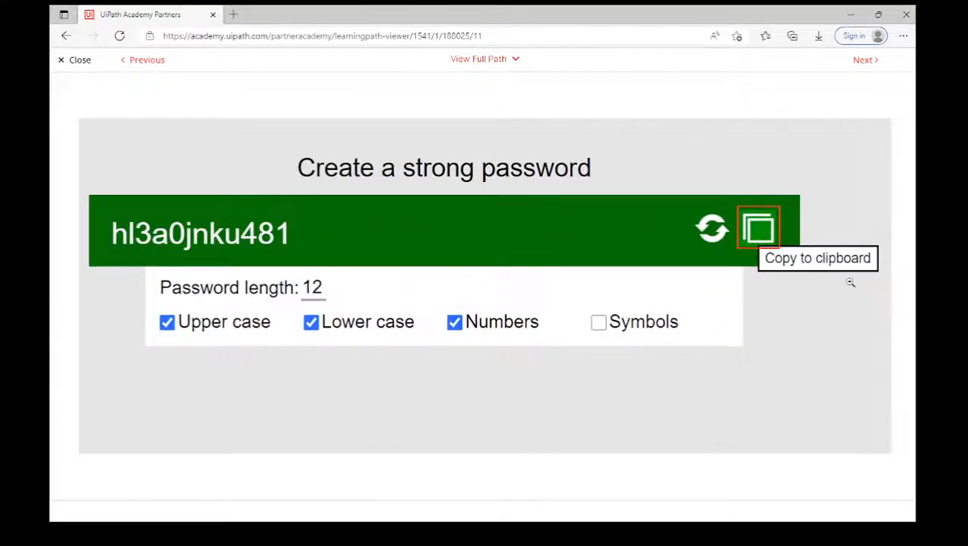
click(793, 295)
click(857, 233)
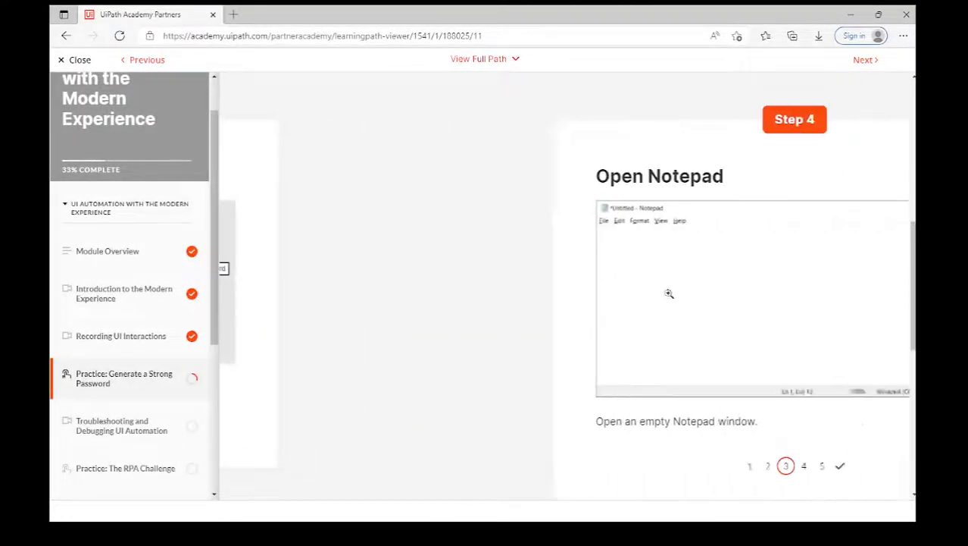
click(649, 299)
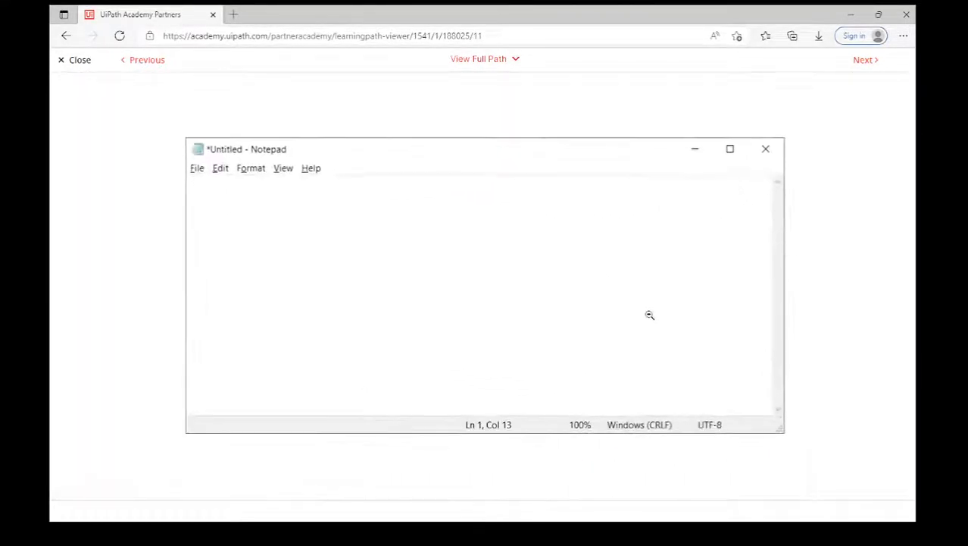
click(700, 329)
click(857, 235)
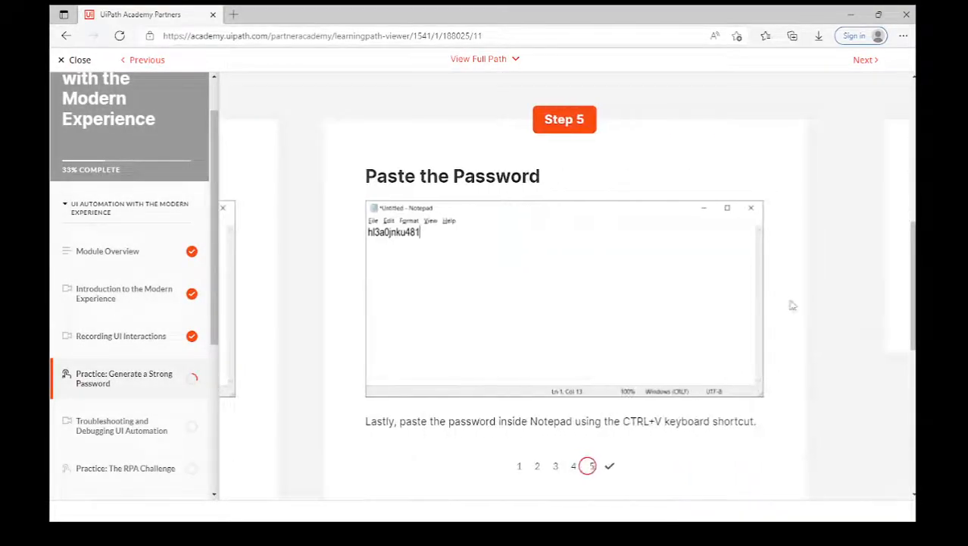
click(605, 294)
click(608, 305)
click(856, 240)
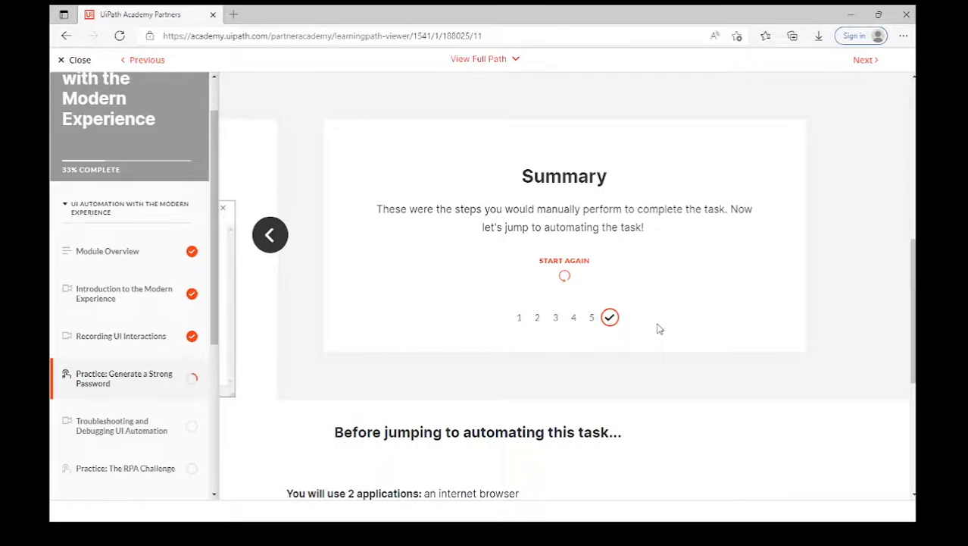
- Read the note on switching applications in the Recorder, and download Solution - Generate a Strong Password - Studio Project.zip
scroll(659, 328, down, 1)
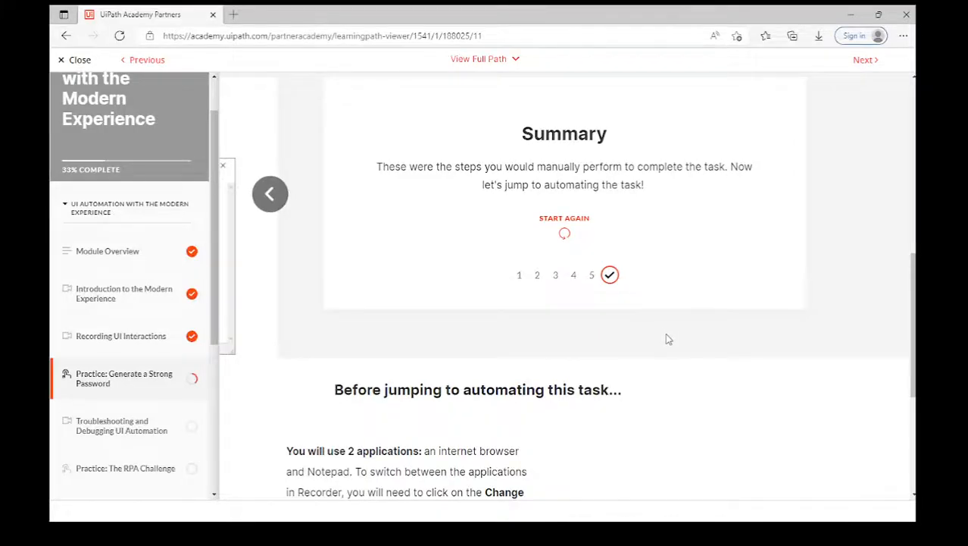
scroll(674, 341, down, 5)
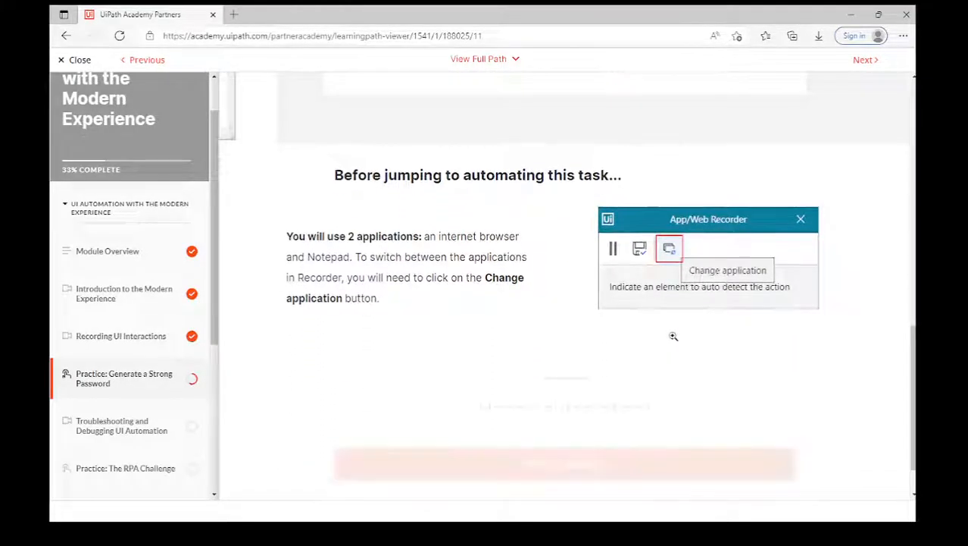
scroll(674, 338, down, 1)
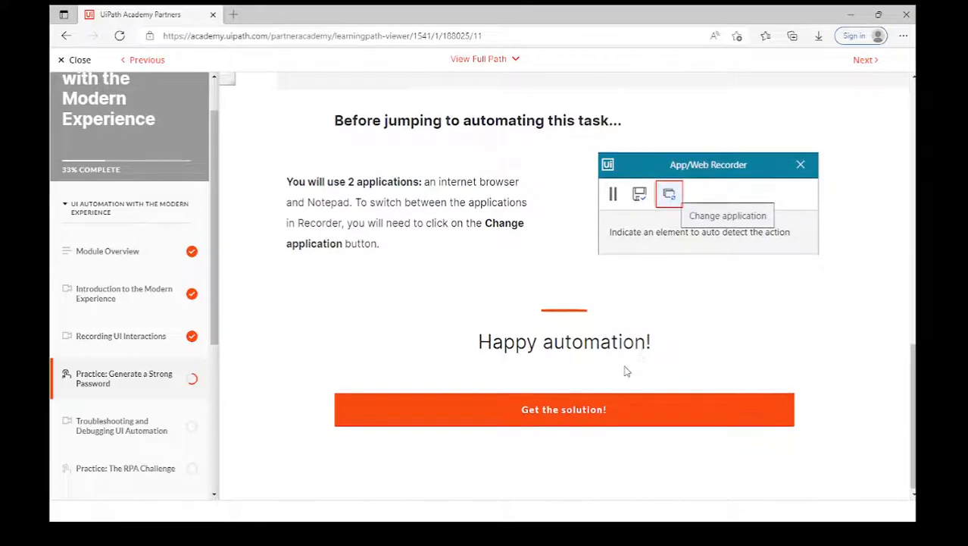
click(580, 411)
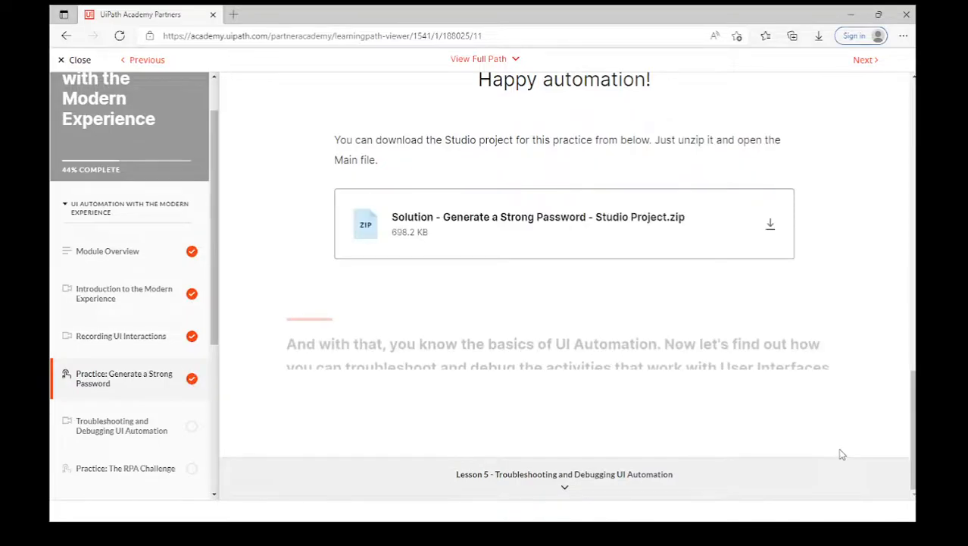
click(768, 226)
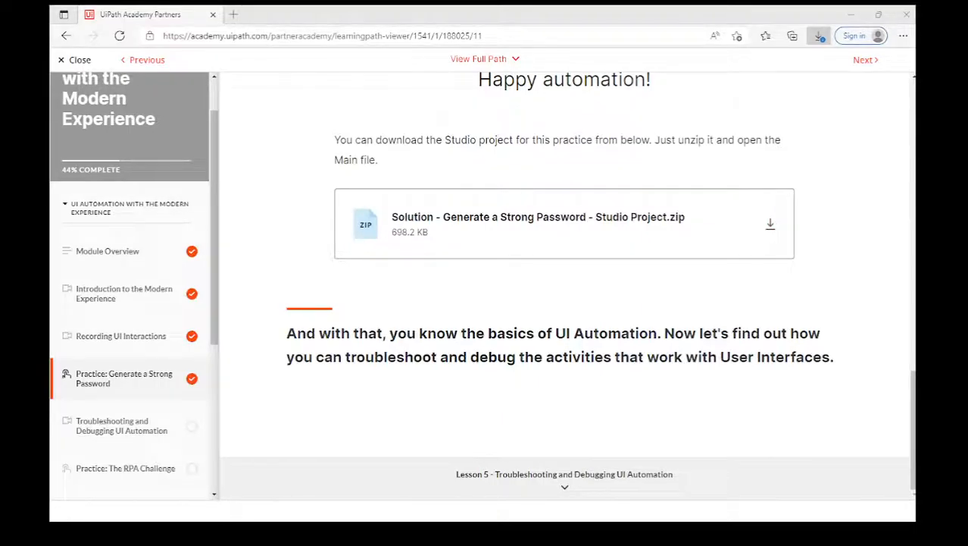
click(389, 288)
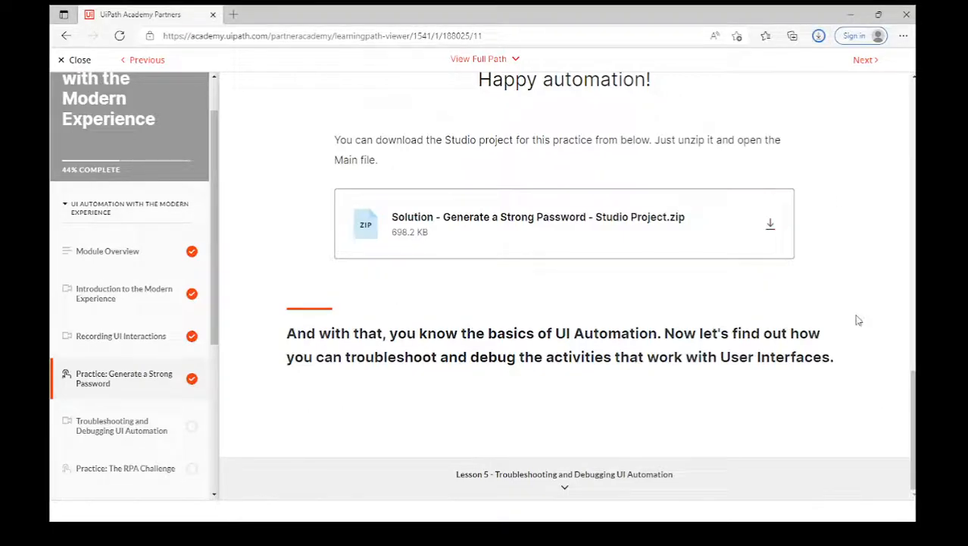
- Open Lesson 5, Troubleshooting and Debugging UI Automation, and read its objectives and the Unified Target and UI Frameworks sections
click(588, 478)
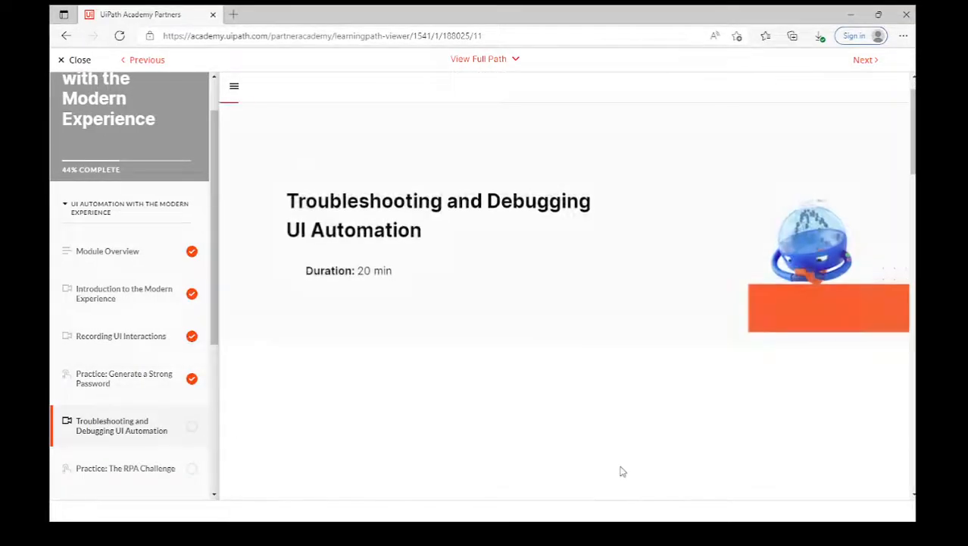
scroll(705, 413, down, 5)
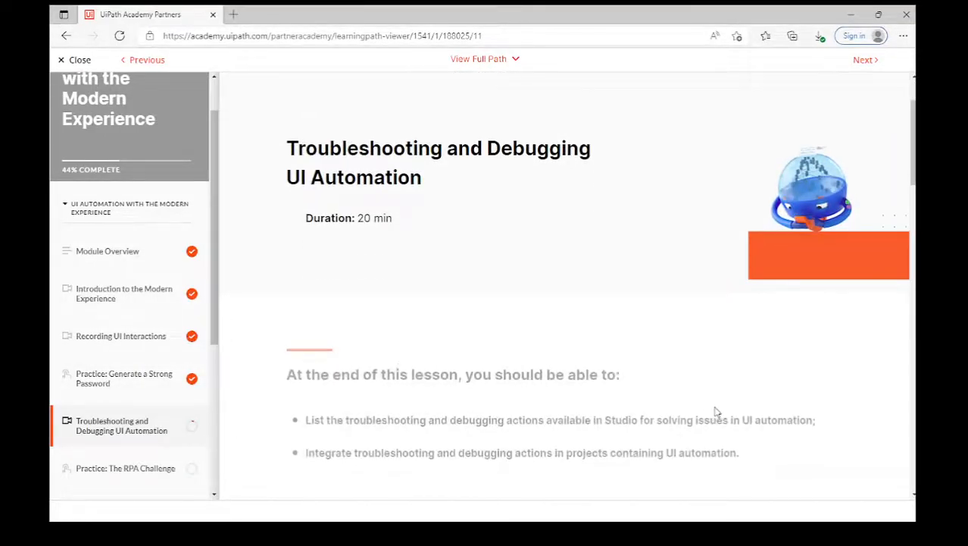
scroll(815, 459, down, 3)
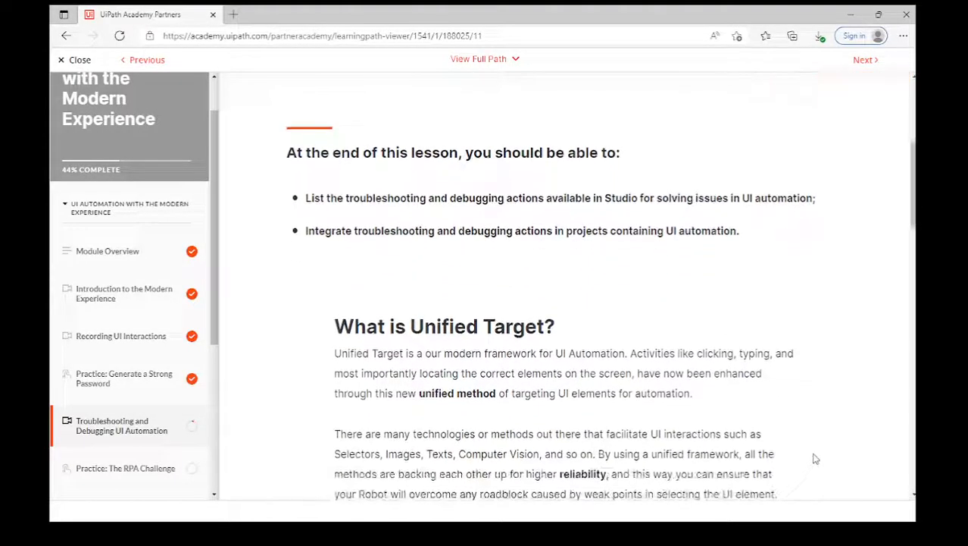
scroll(815, 458, down, 3)
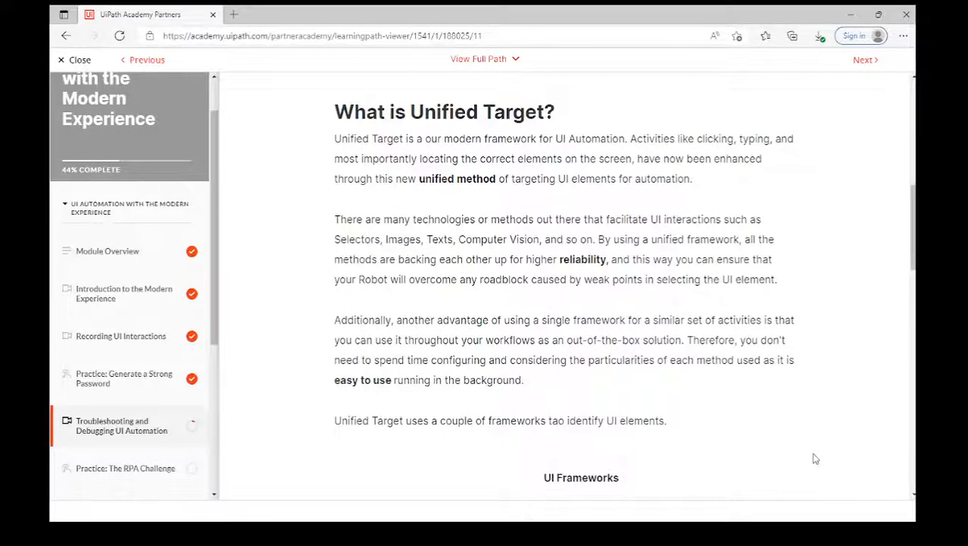
scroll(816, 458, down, 3)
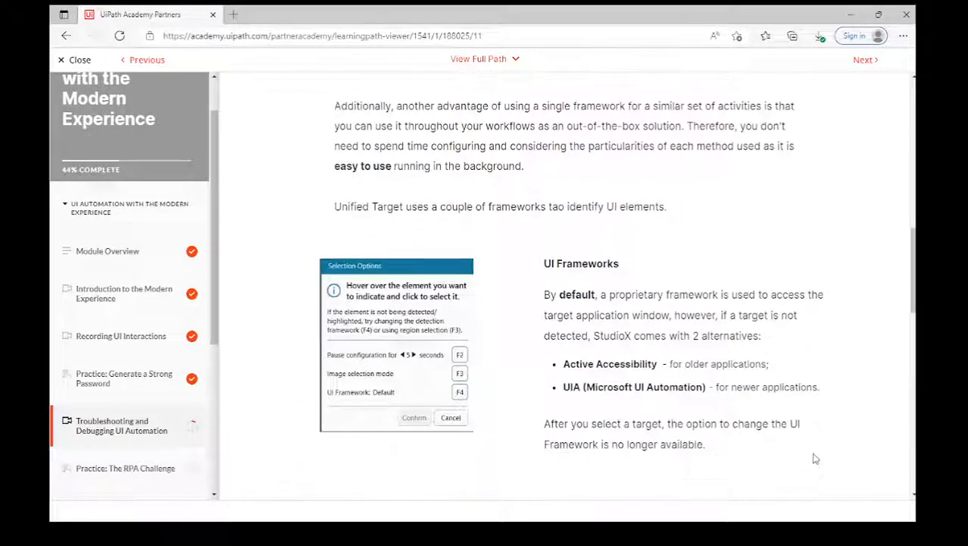
scroll(815, 458, down, 3)
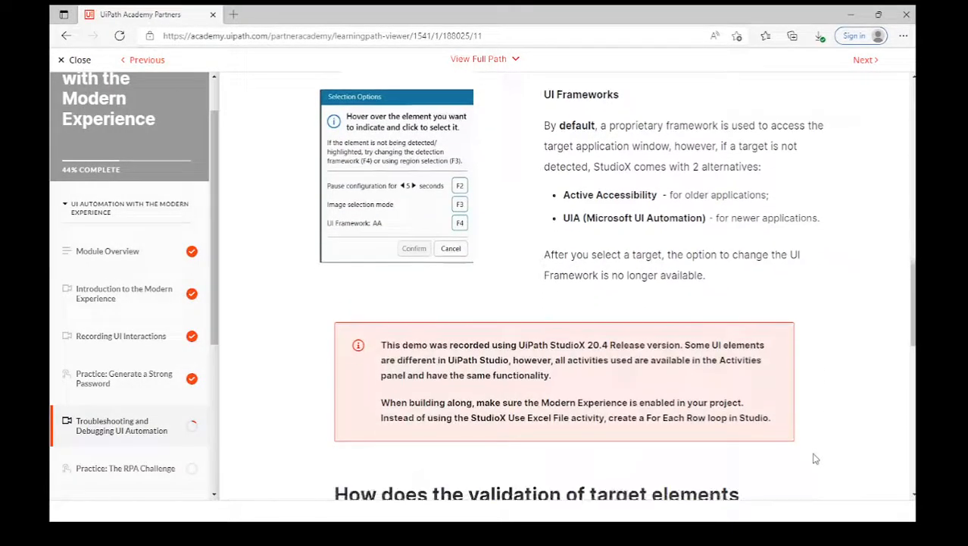
scroll(815, 457, down, 2)
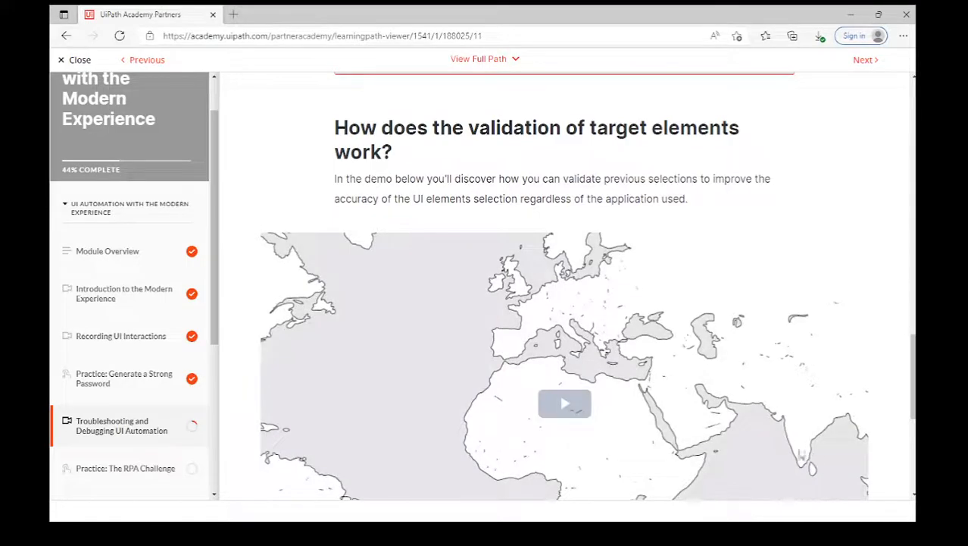
- Play the demo video on validation of target elements in full screen with English captions
click(565, 403)
scroll(564, 378, down, 1)
click(833, 492)
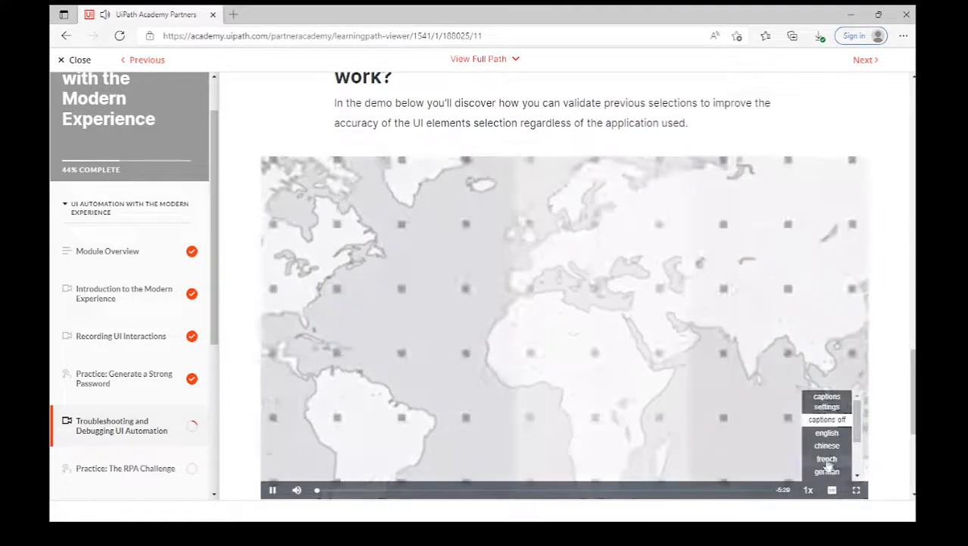
click(827, 433)
click(857, 493)
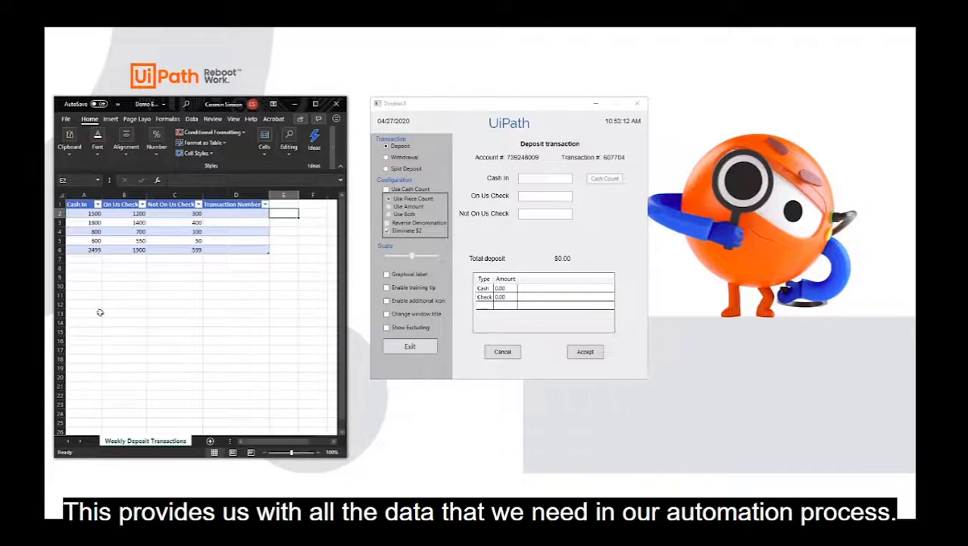
- Copy the Cash In value 1500 and On Us Check value 1200 from the table's first data row into DoubleUI's matching fields
click(85, 213)
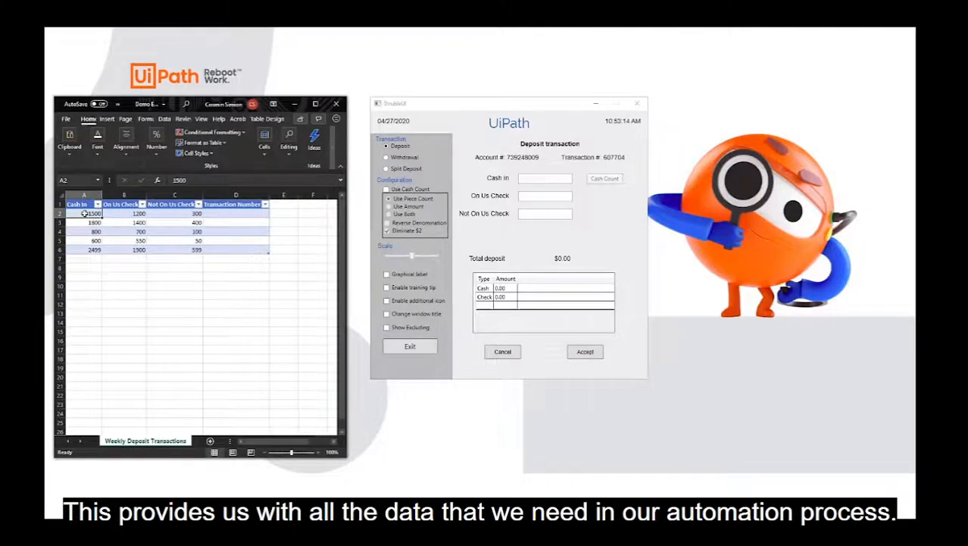
key(ctrl+c)
click(567, 178)
key(ctrl+v)
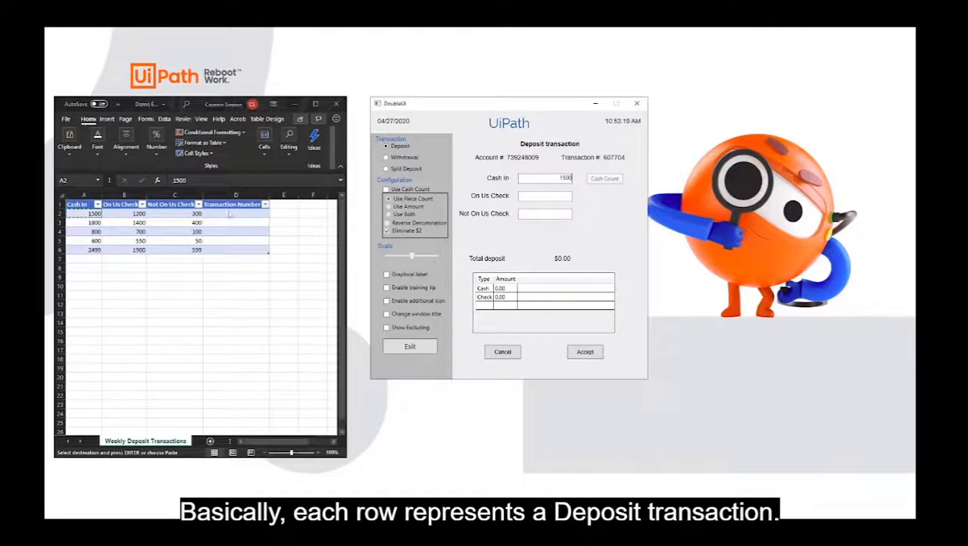
click(129, 213)
key(ctrl+c)
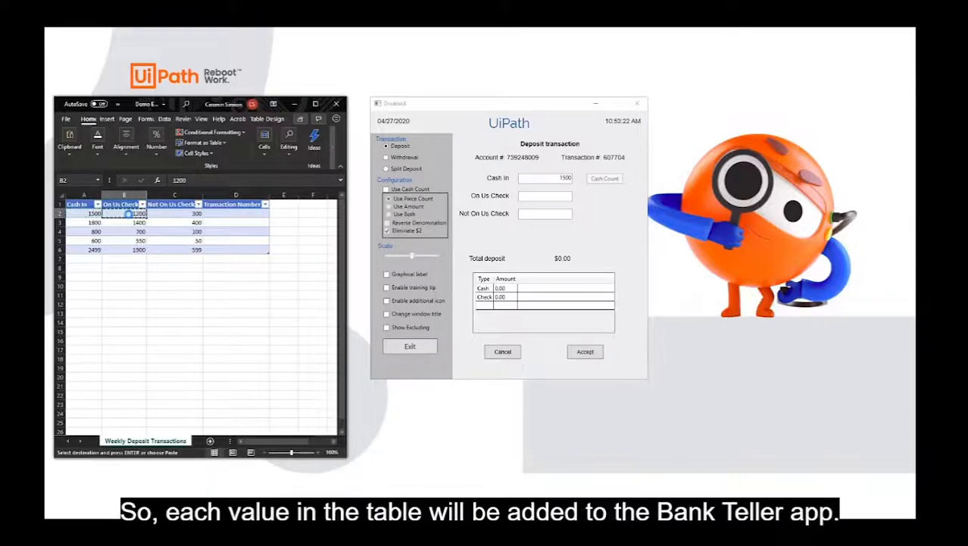
click(536, 197)
key(ctrl+v)
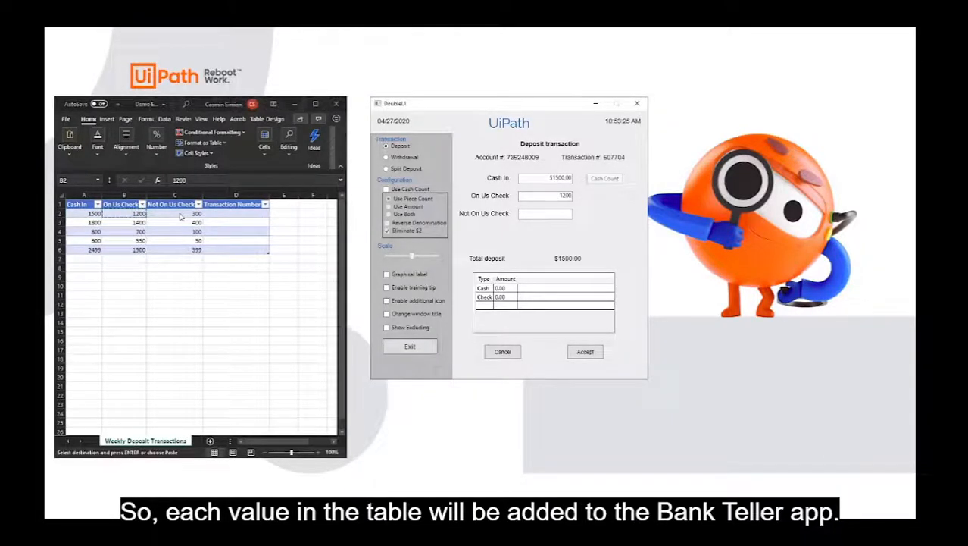
- Copy the first data row's Not On Us Check value 300 into DoubleUI's matching field and accept the deposit transaction
click(180, 214)
key(ctrl+c)
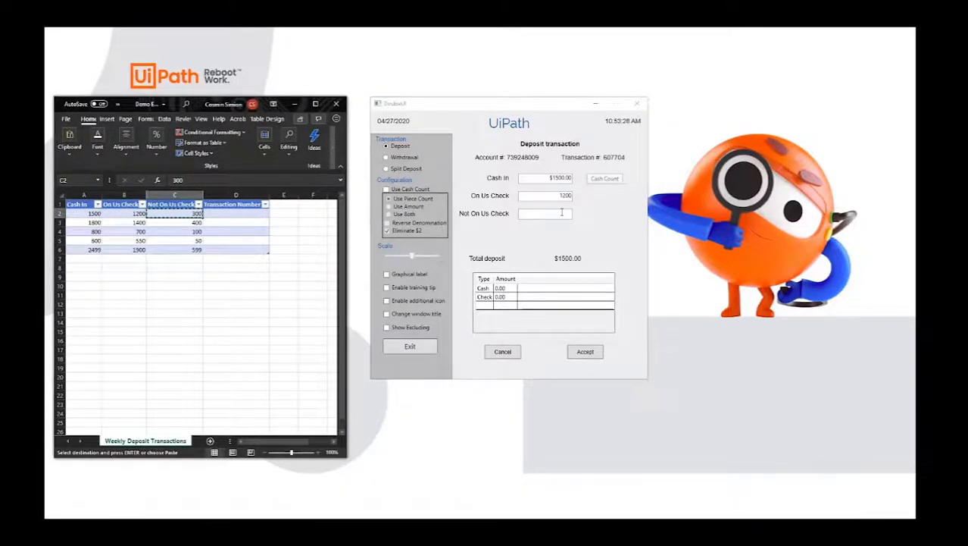
click(561, 213)
key(ctrl+v)
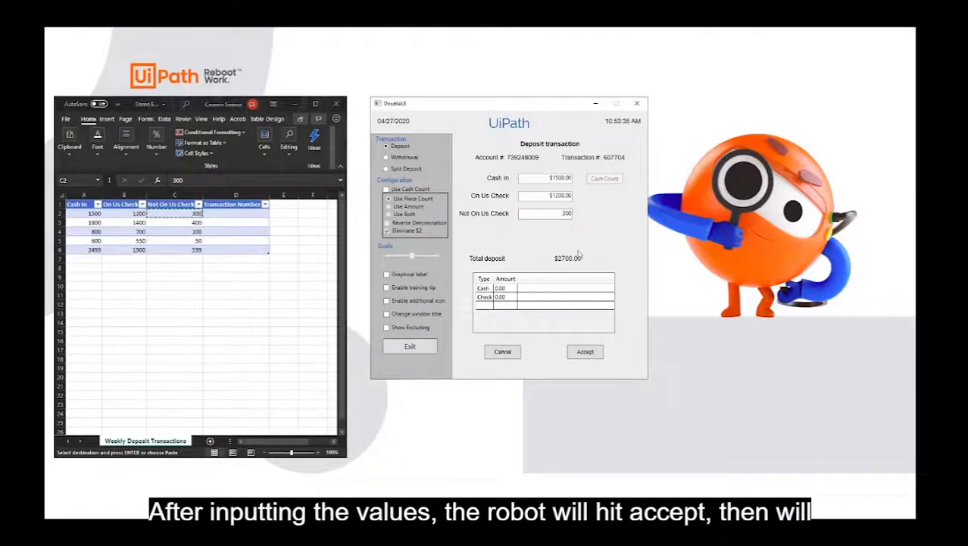
click(598, 355)
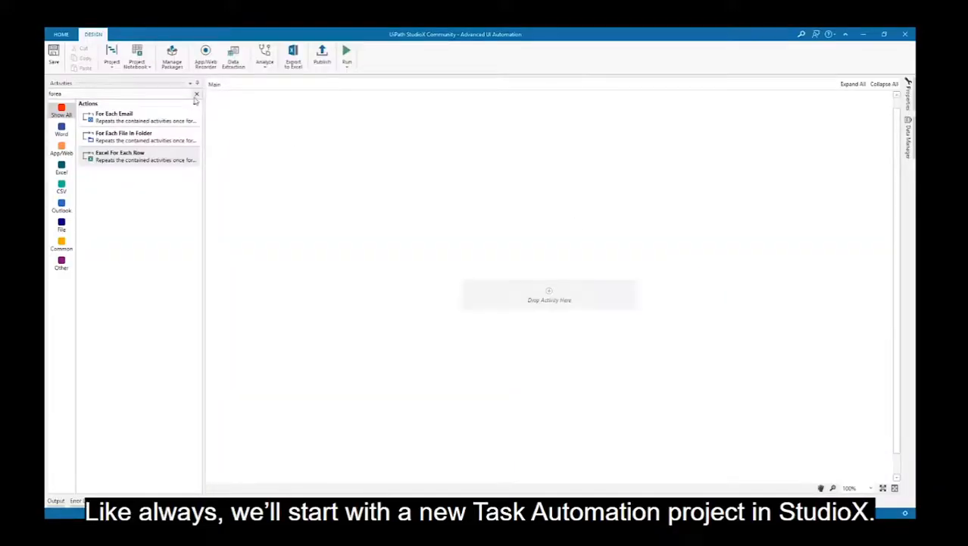
- Clear the activity search and add a Use Application/Browser activity to the empty Main workflow
click(195, 94)
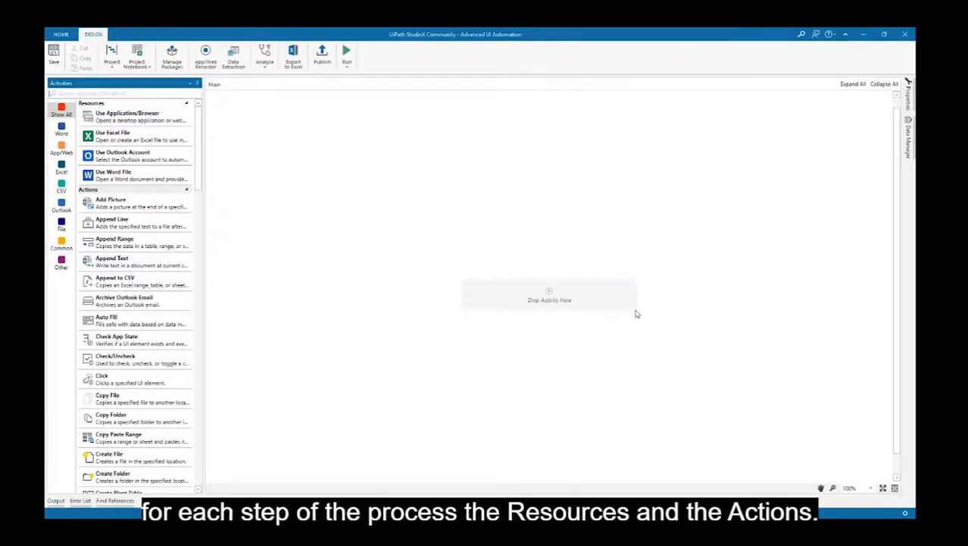
drag(129, 117, 544, 294)
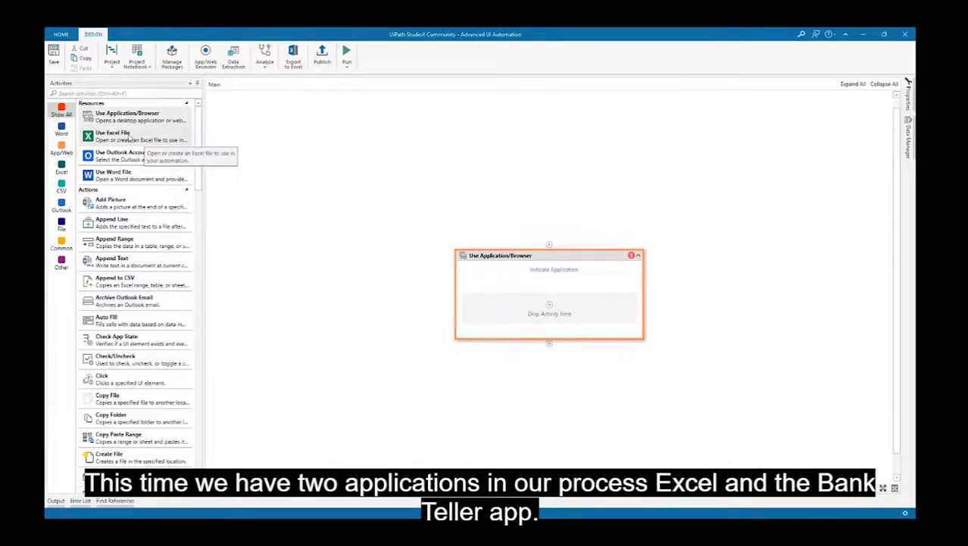
- Add a Use Excel File activity inside the Use Application/Browser card and indicate the DoubleUI window as the card's application
drag(129, 138, 549, 311)
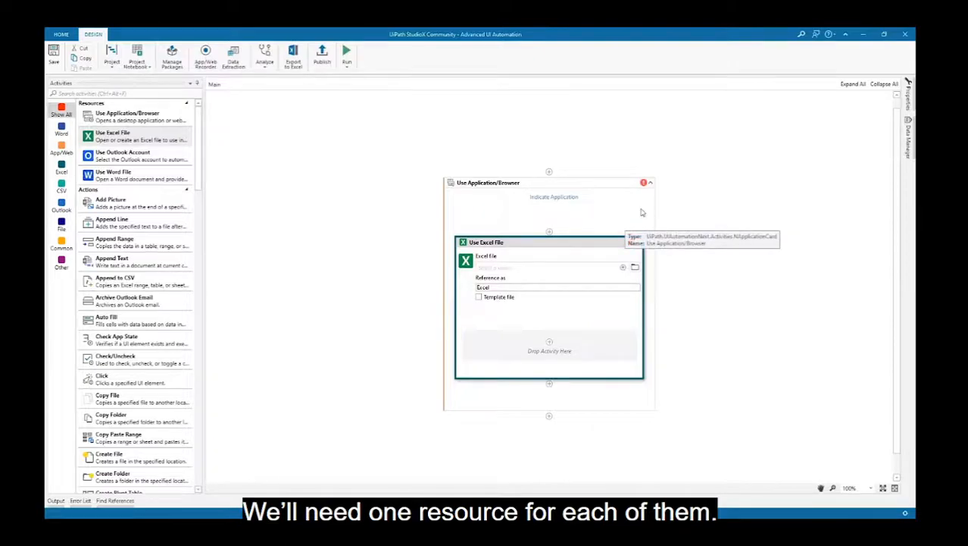
click(570, 198)
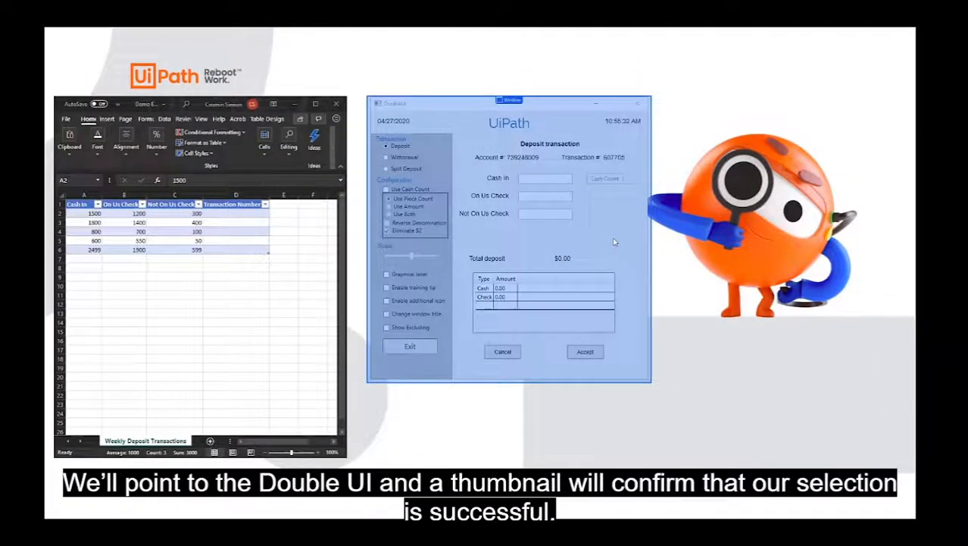
click(614, 242)
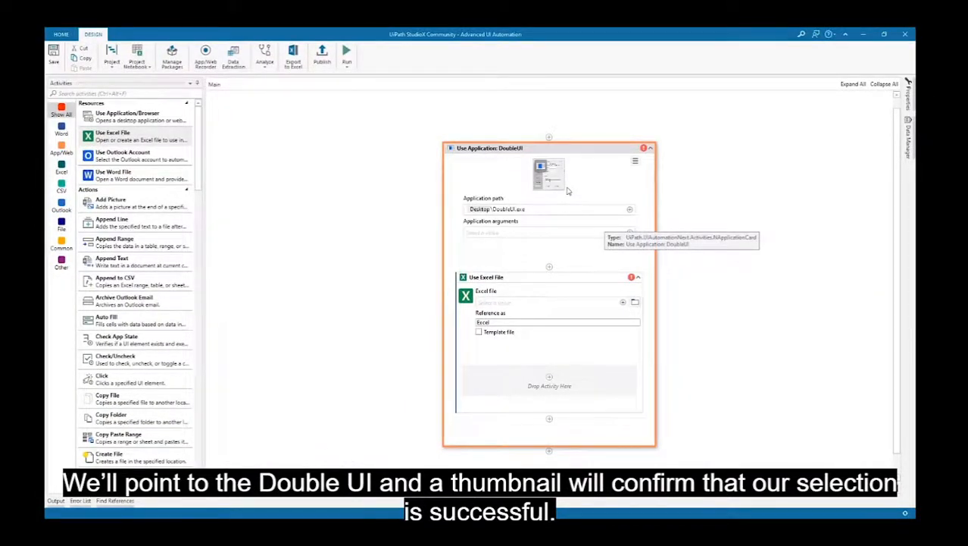
- Choose Demo Excel File.xlsx from the UI Automation folder as the workbook for the Use Excel File activity
click(635, 302)
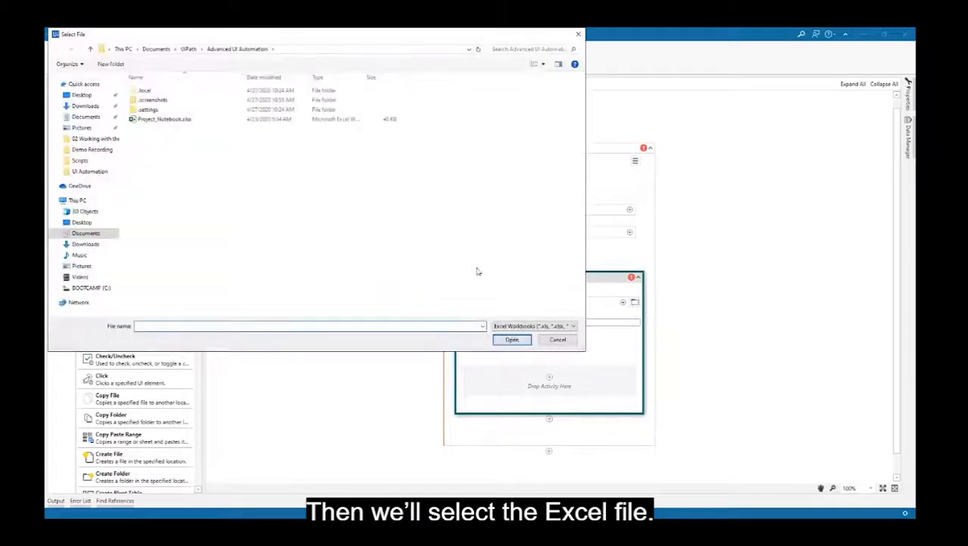
click(91, 171)
double_click(184, 137)
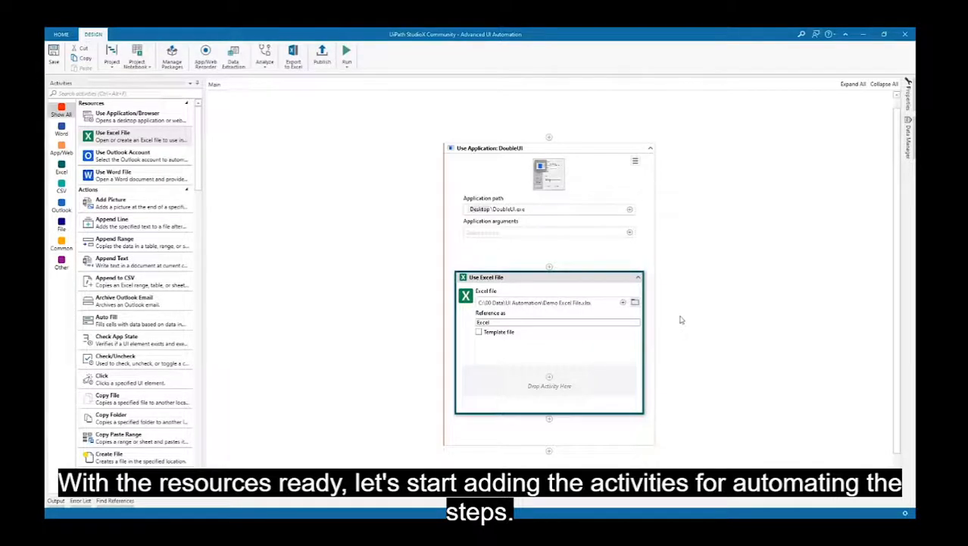
- Add a Type Into activity inside Use Excel File and target DoubleUI's Cash In field, anchored to its label
key(ctrl+alt+f)
text(type into)
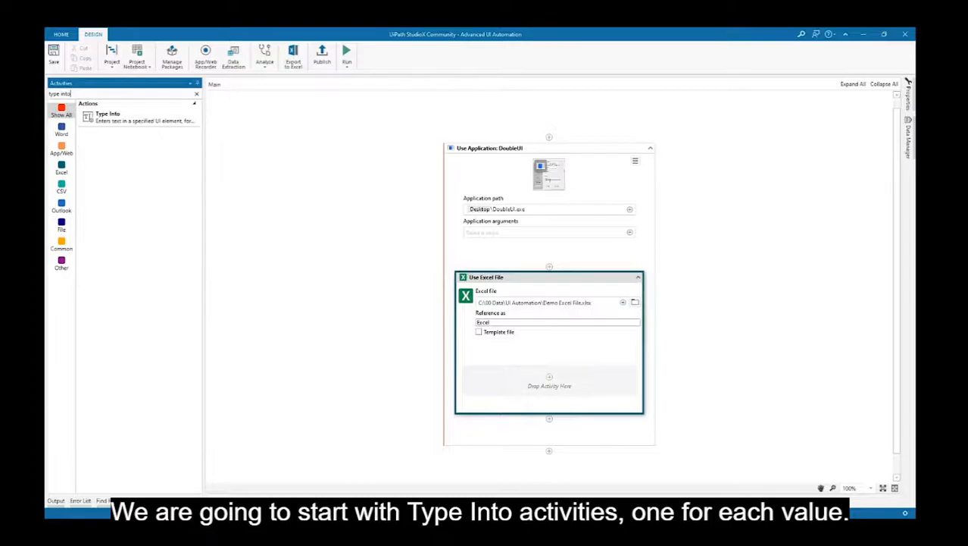
drag(117, 119, 542, 374)
click(543, 377)
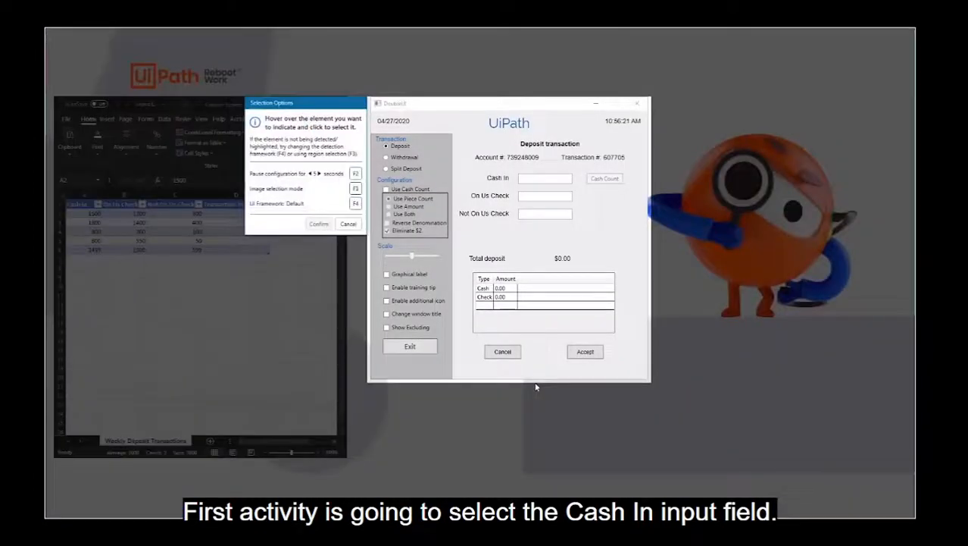
click(542, 181)
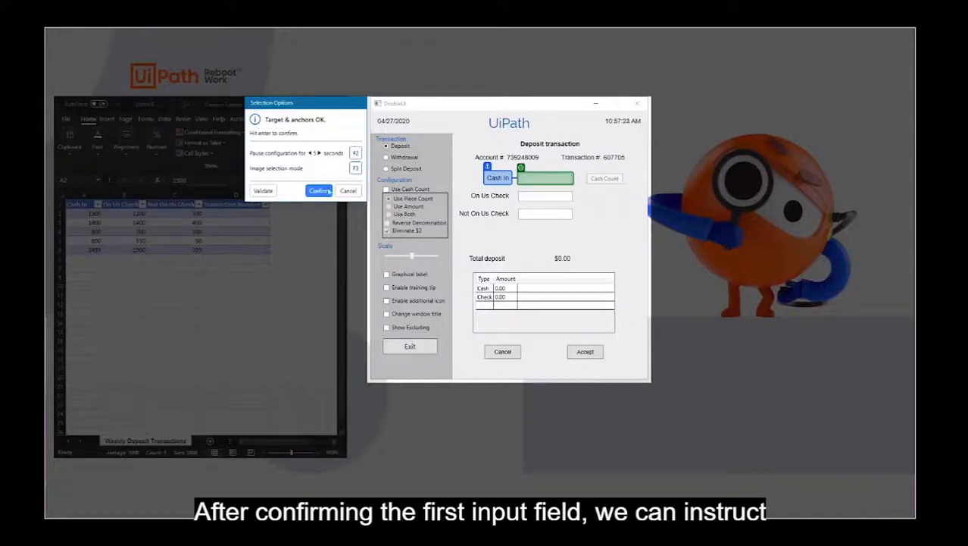
click(328, 192)
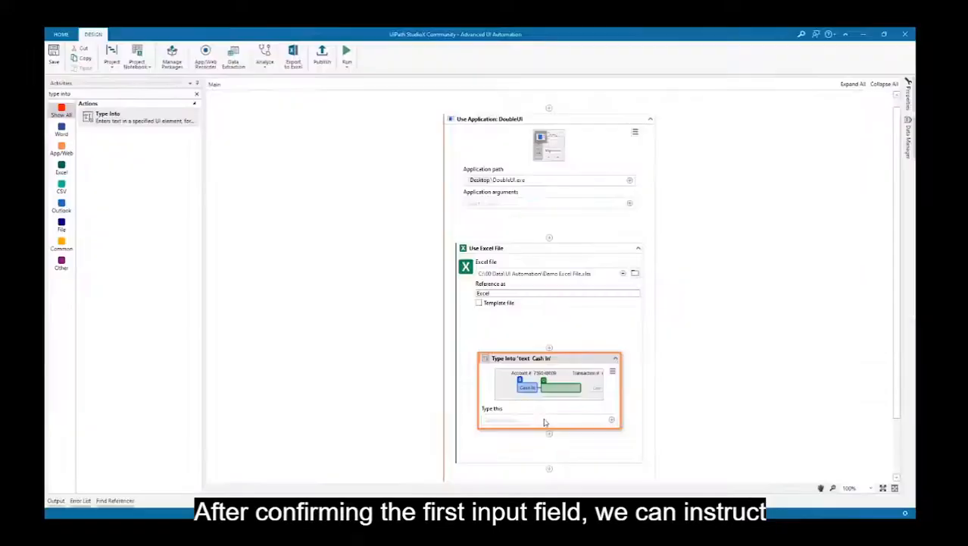
- Set the Cash In activity's text to cell A2 of the Weekly Deposit Transactions sheet, indicated in Excel
click(545, 422)
mouse_move(640, 422)
click(752, 422)
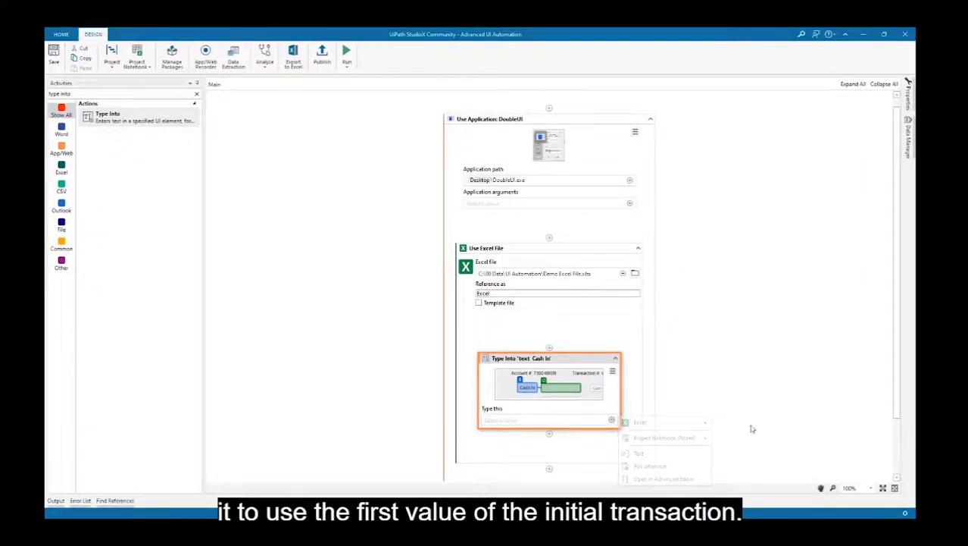
click(87, 213)
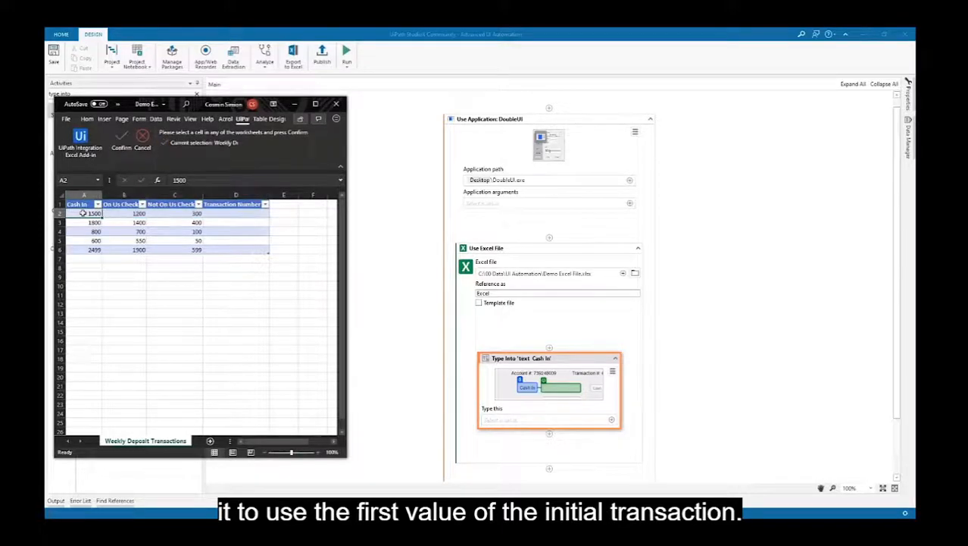
click(120, 138)
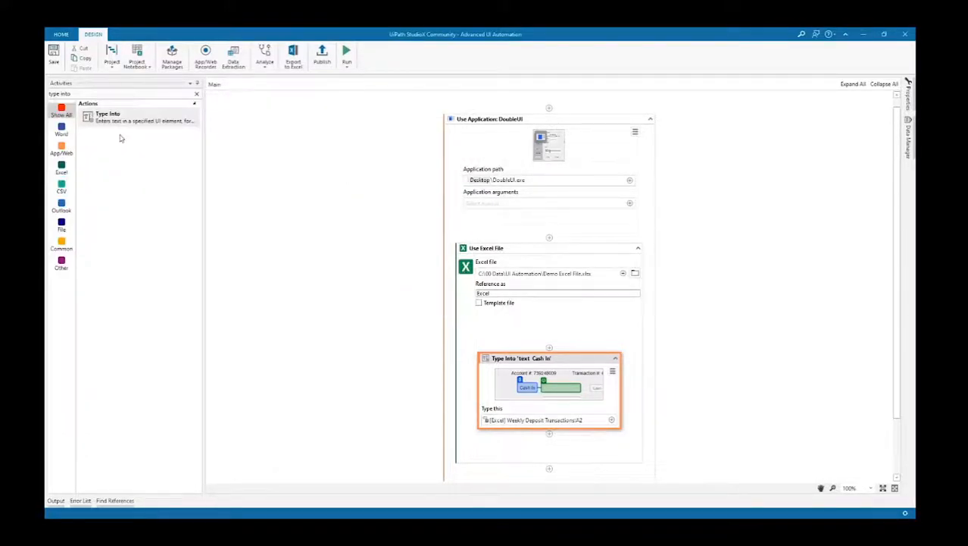
- Add a second Type Into activity below the Cash In one and target DoubleUI's On Us Check field
drag(96, 121, 550, 445)
click(550, 445)
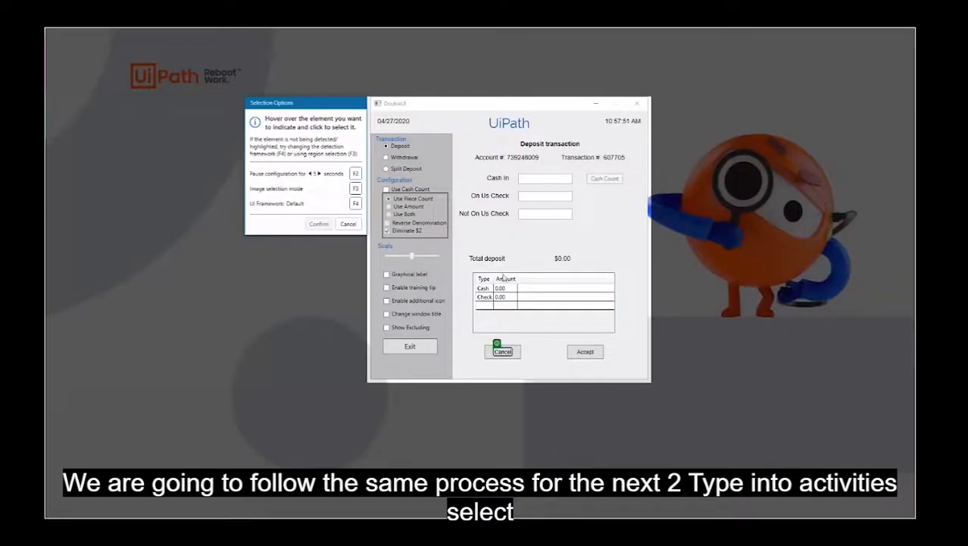
click(530, 198)
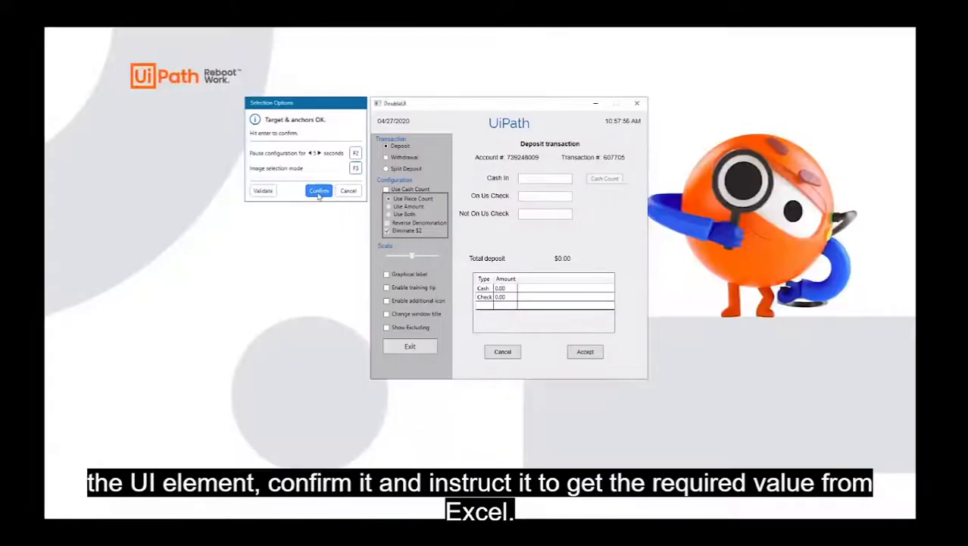
click(319, 190)
- Set the On Us Check activity's text to cell B2 of the Weekly Deposit Transactions sheet, indicated in Excel
click(611, 470)
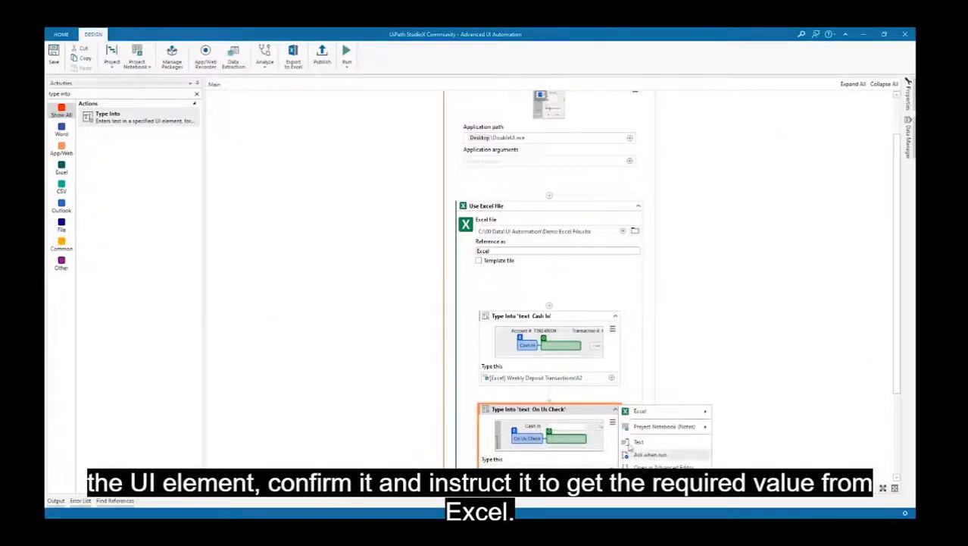
mouse_move(689, 410)
click(747, 410)
click(125, 213)
click(115, 139)
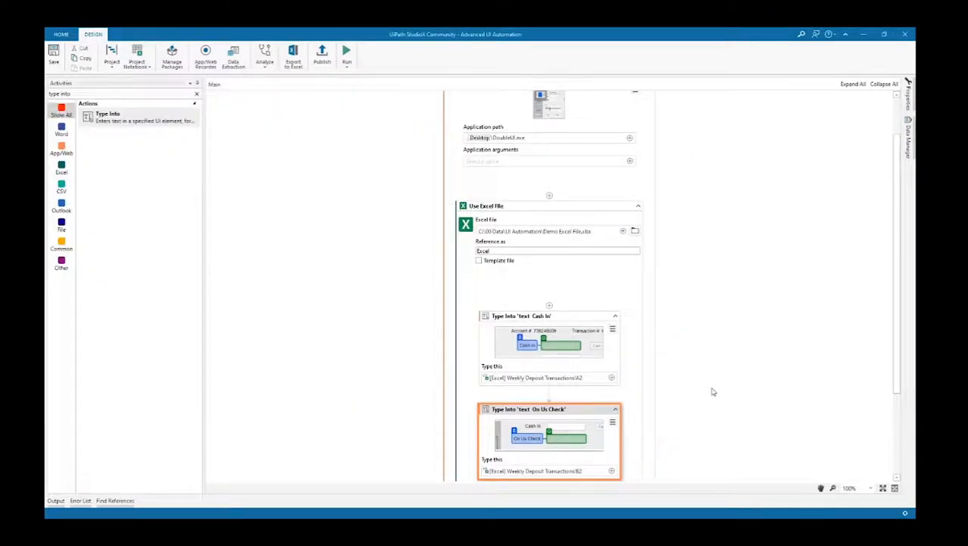
- Add a third Type Into activity below the On Us Check one and target DoubleUI's Not On Us Check field
scroll(569, 388, down, 2)
drag(109, 134, 549, 388)
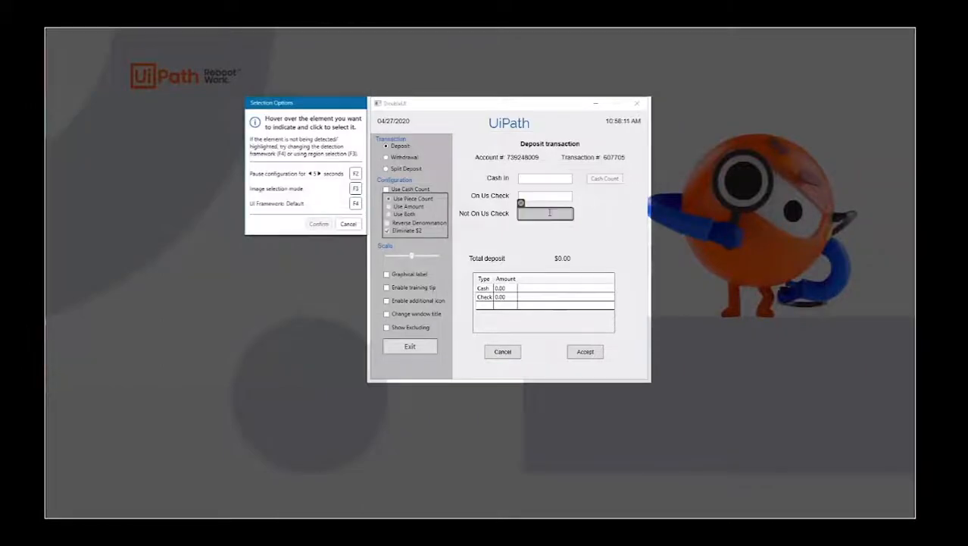
click(545, 214)
click(319, 190)
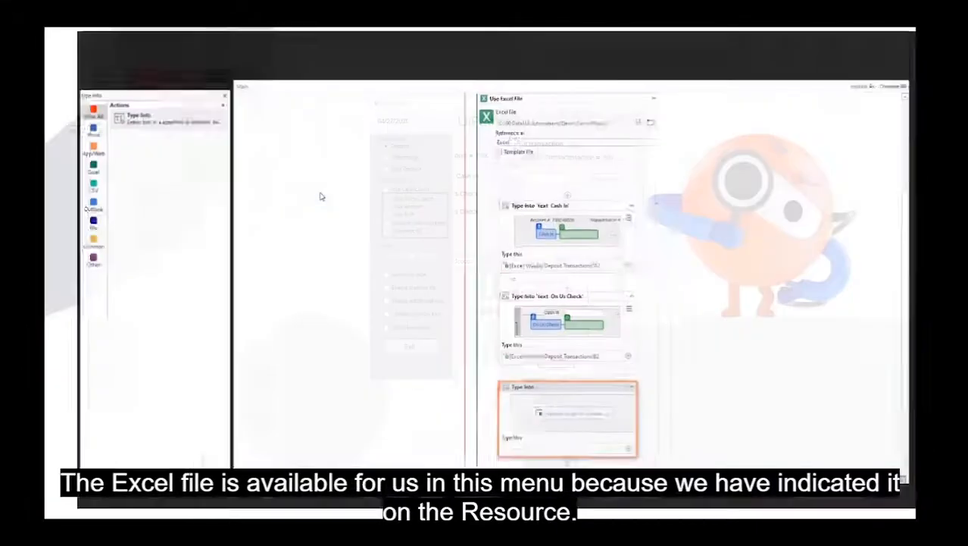
- Set the Not On Us Check activity's text to cell C2 of the Weekly Deposit Transactions sheet, indicated in Excel
click(608, 455)
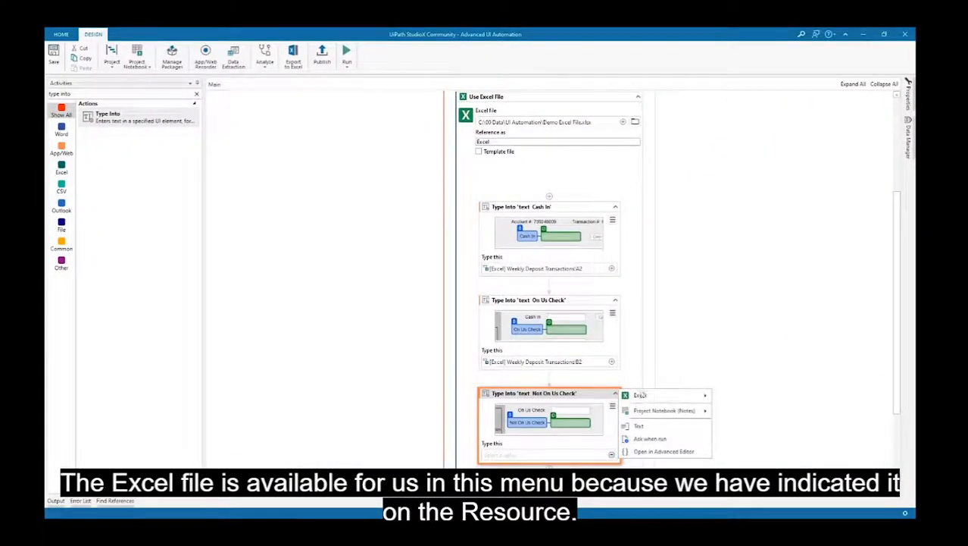
click(729, 405)
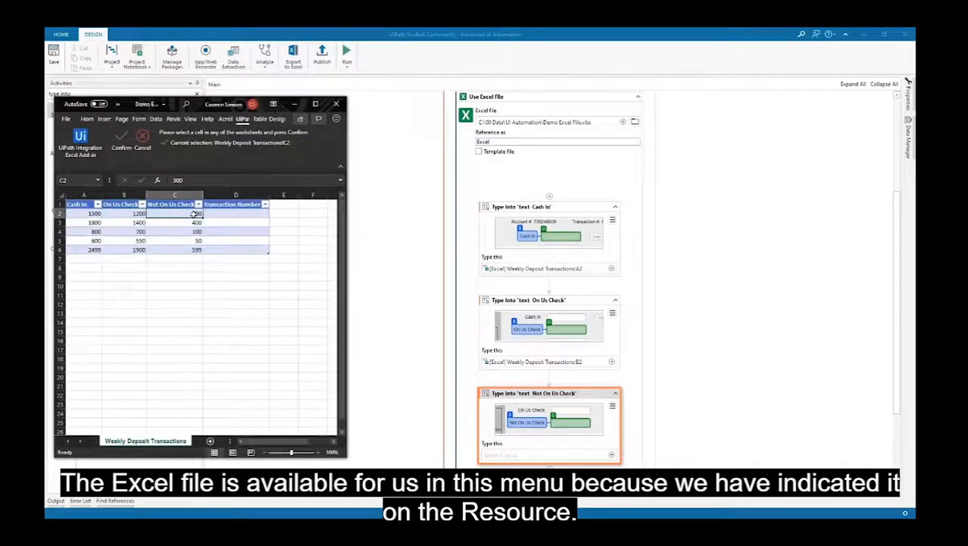
click(370, 257)
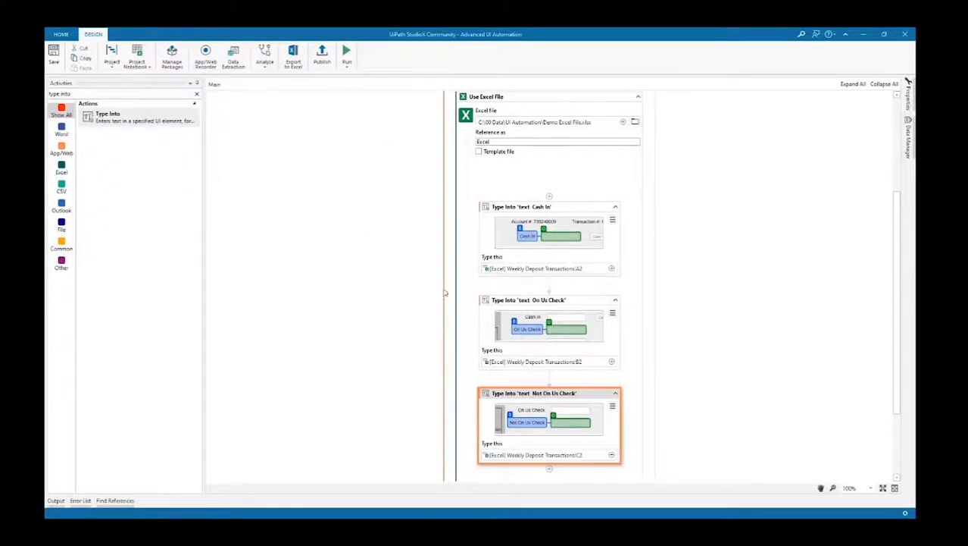
- Examine the advanced settings of the Not On Us Check activity's target and anchor, and confirm the selection as is
scroll(619, 377, down, 1)
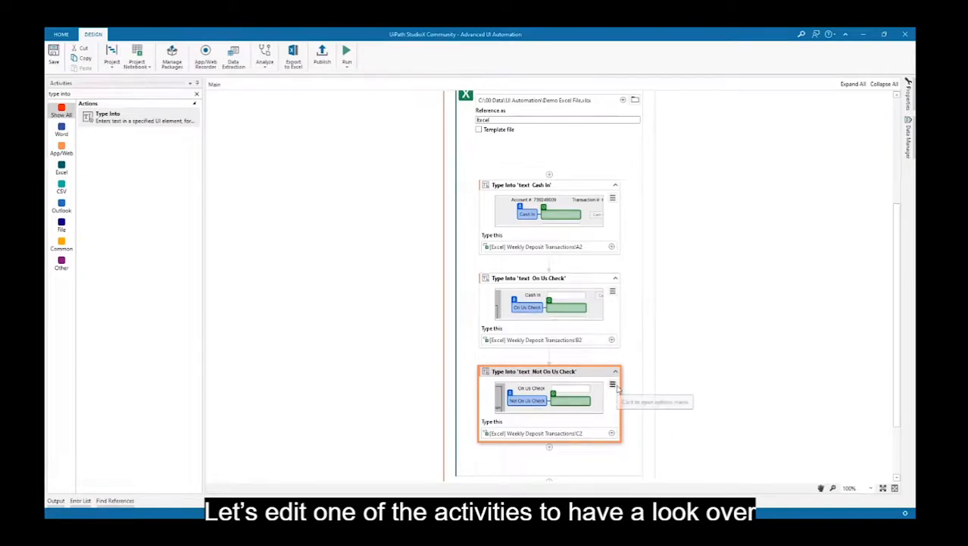
click(614, 385)
click(640, 401)
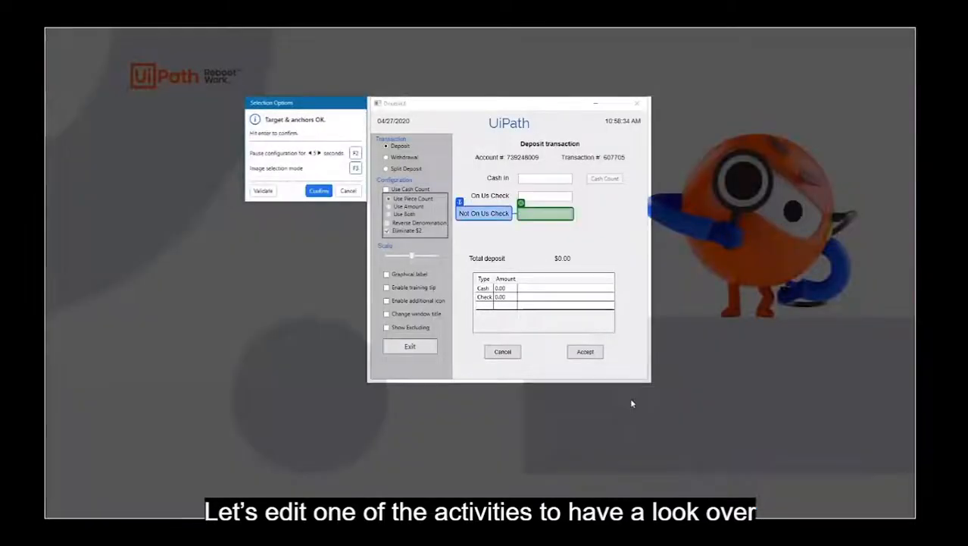
mouse_move(555, 217)
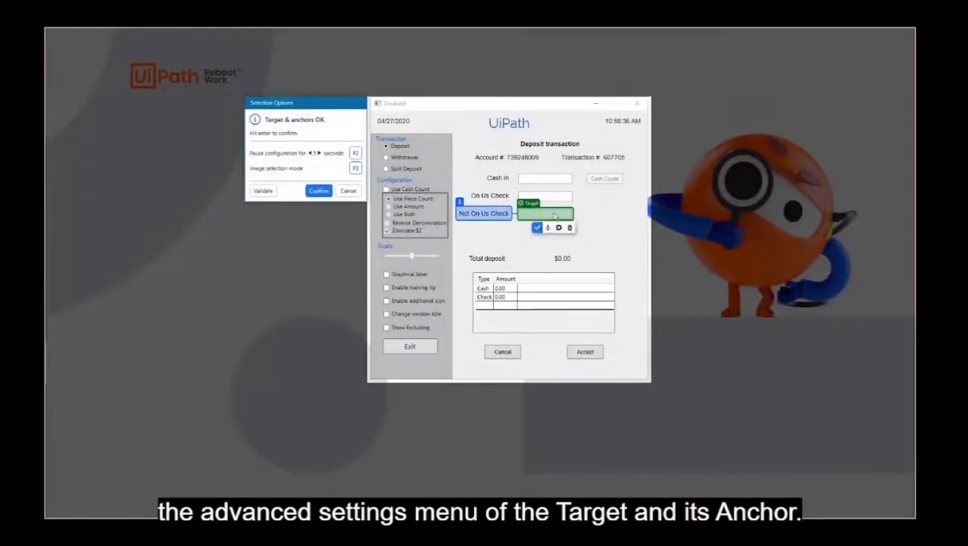
click(558, 227)
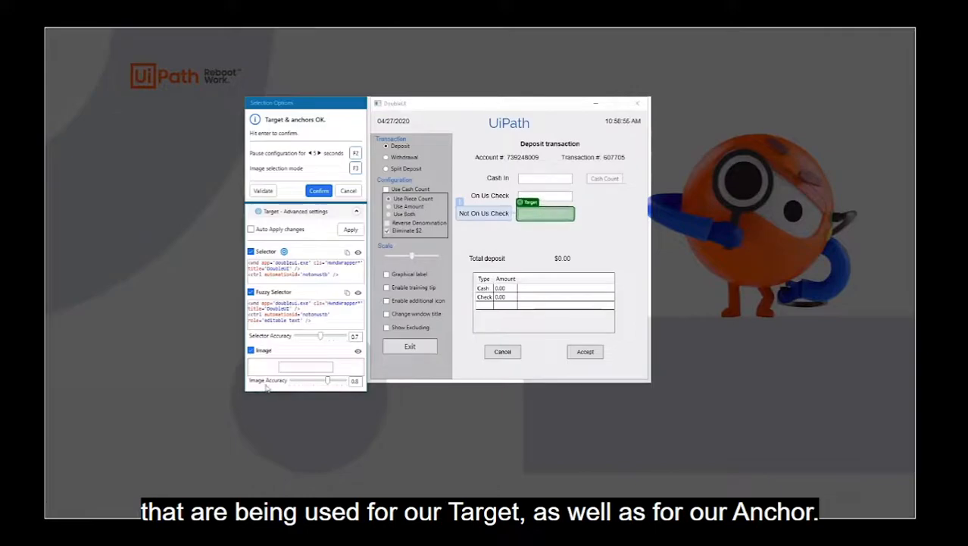
click(497, 227)
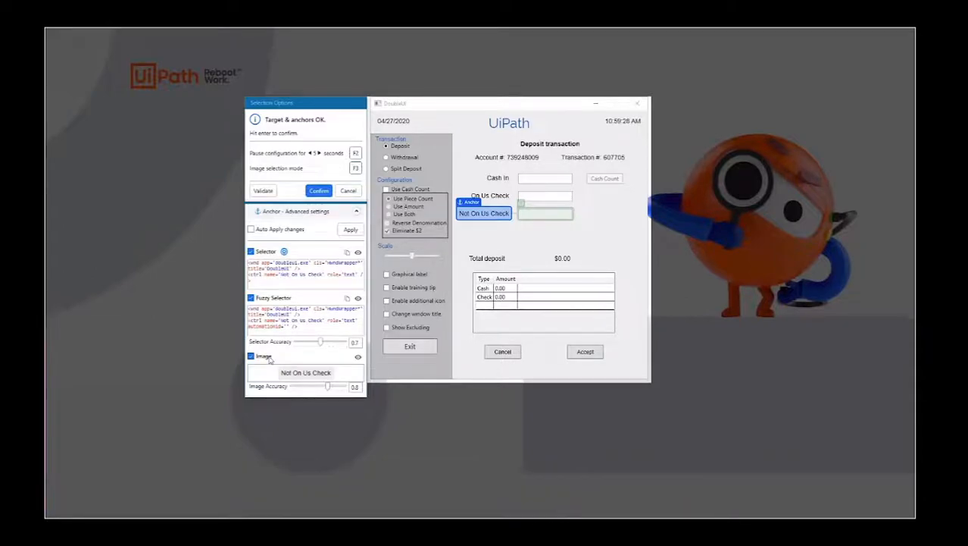
click(319, 191)
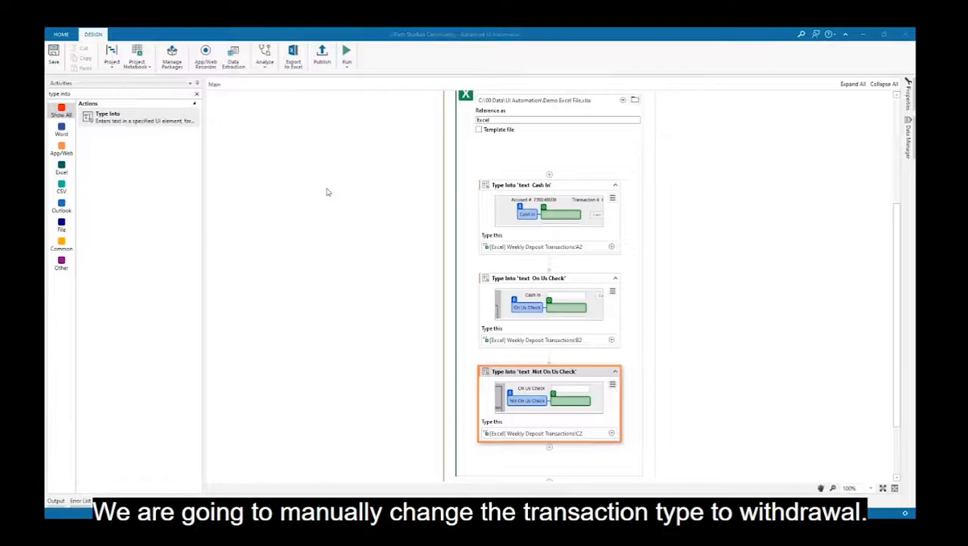
- Switch the DoubleUI transaction type to Withdrawal and return to the StudioX workflow
key(alt+Tab)
click(405, 158)
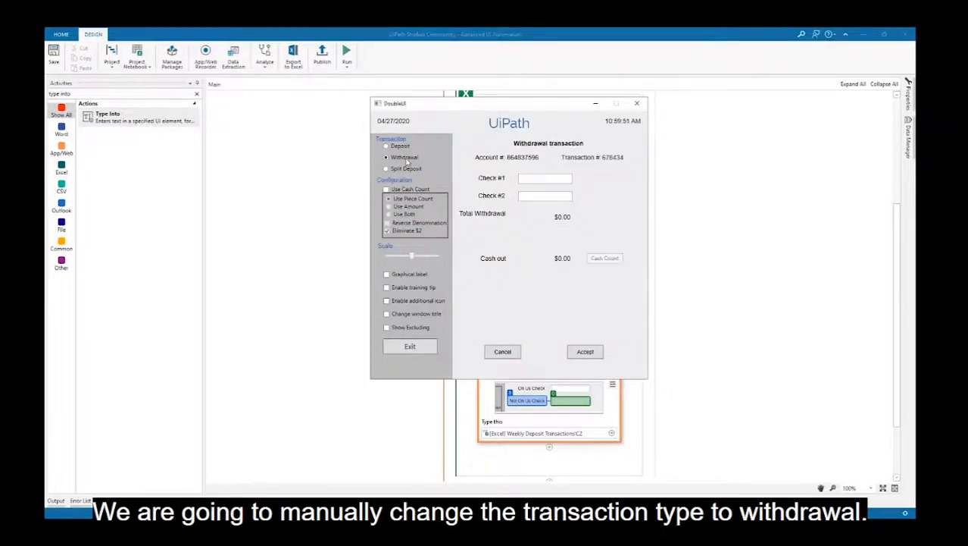
key(alt+Tab)
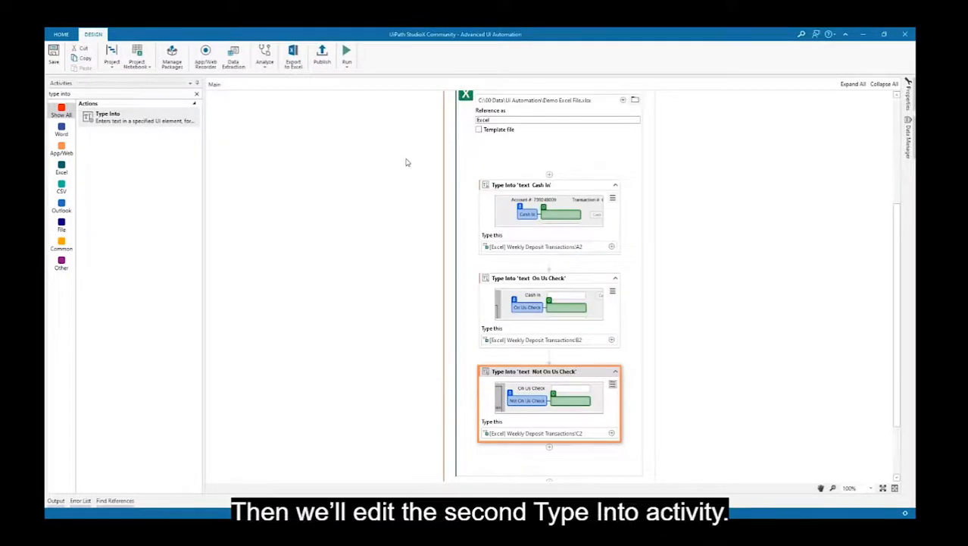
- Edit the On Us Check activity's target against the withdrawal form and examine the target's advanced settings
click(612, 290)
click(612, 290)
click(631, 309)
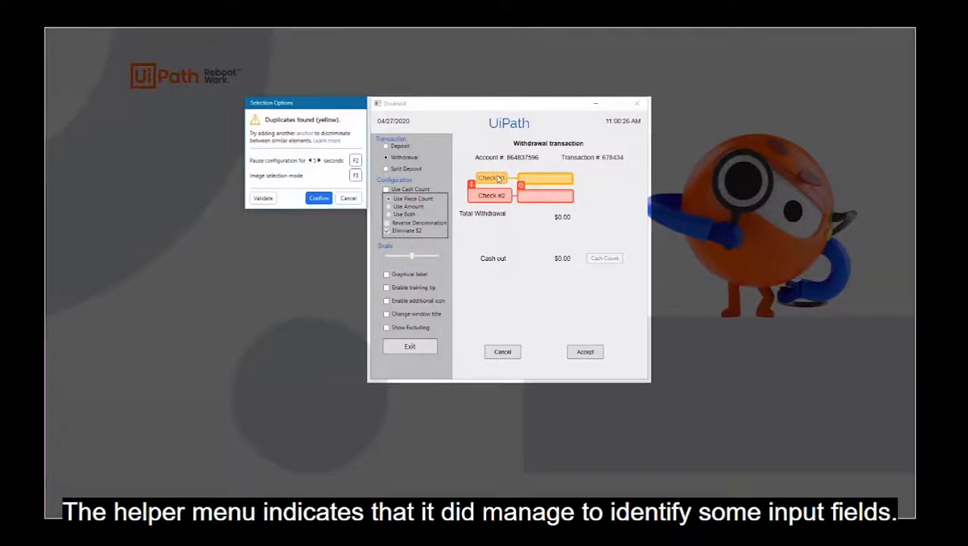
mouse_move(553, 198)
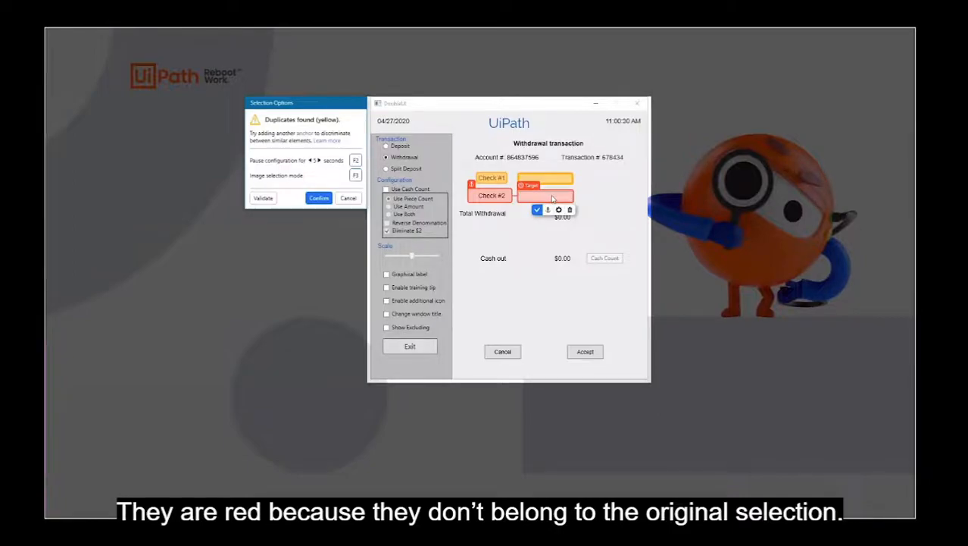
click(559, 210)
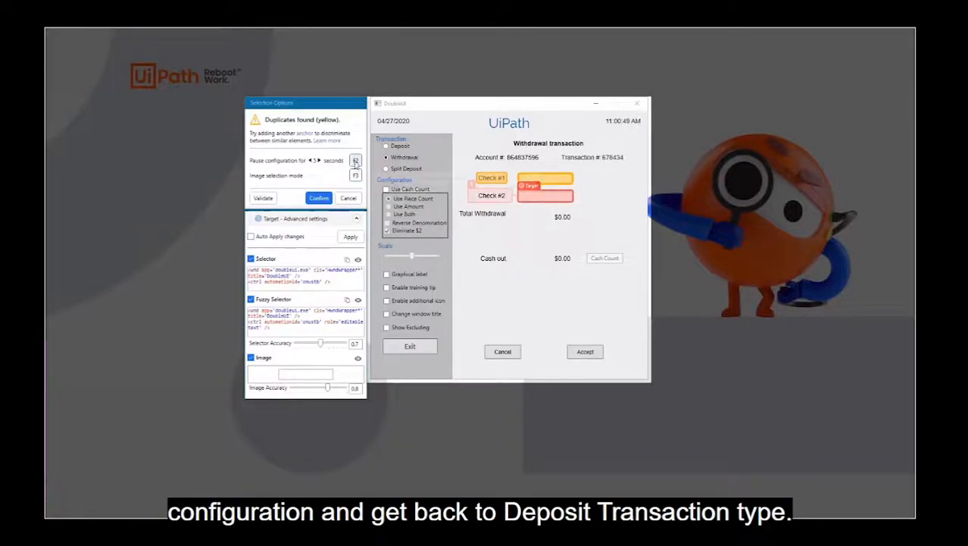
- Pause the target configuration, set DoubleUI back to the Deposit transaction type, and confirm the On Us Check target
key(F2)
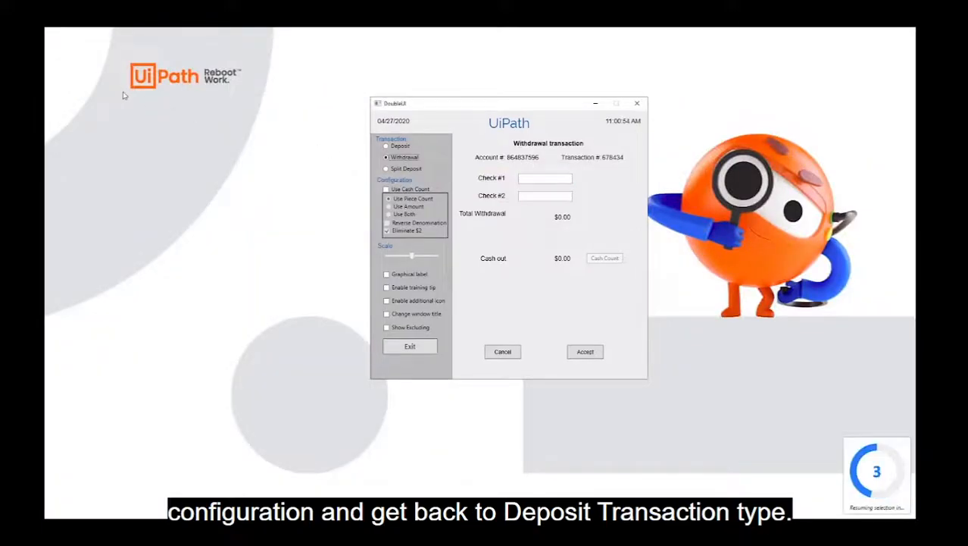
click(401, 147)
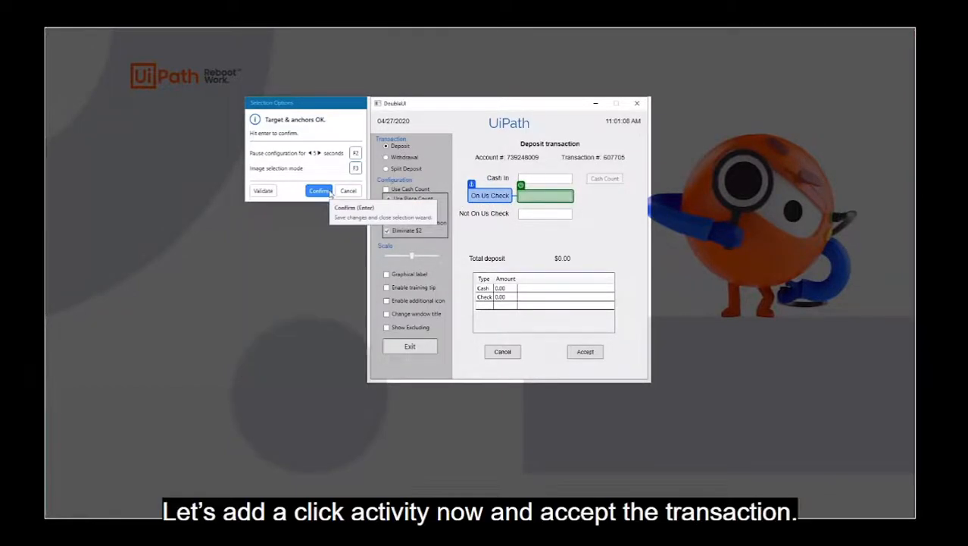
click(322, 191)
- Add a Click activity after the Not On Us Check entry and target DoubleUI's Accept button
click(143, 93)
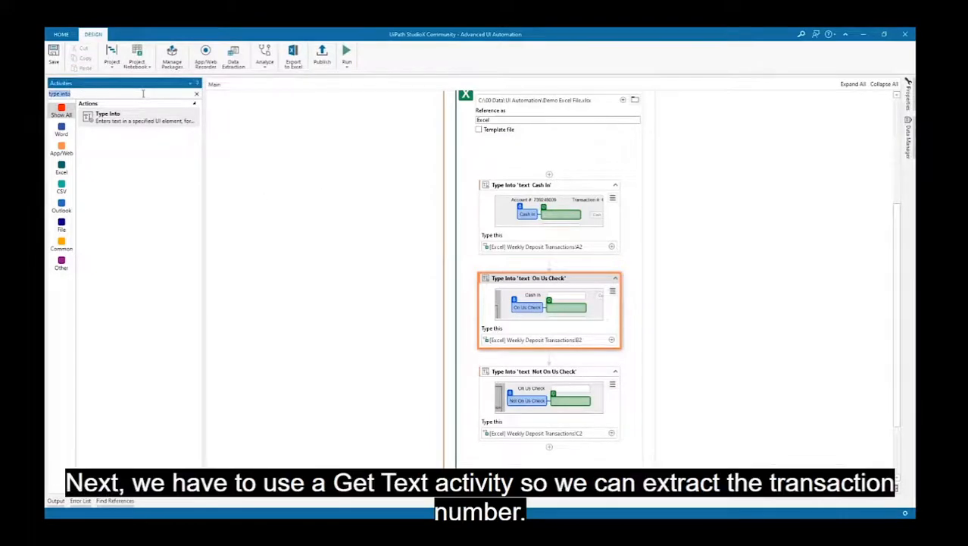
text(click)
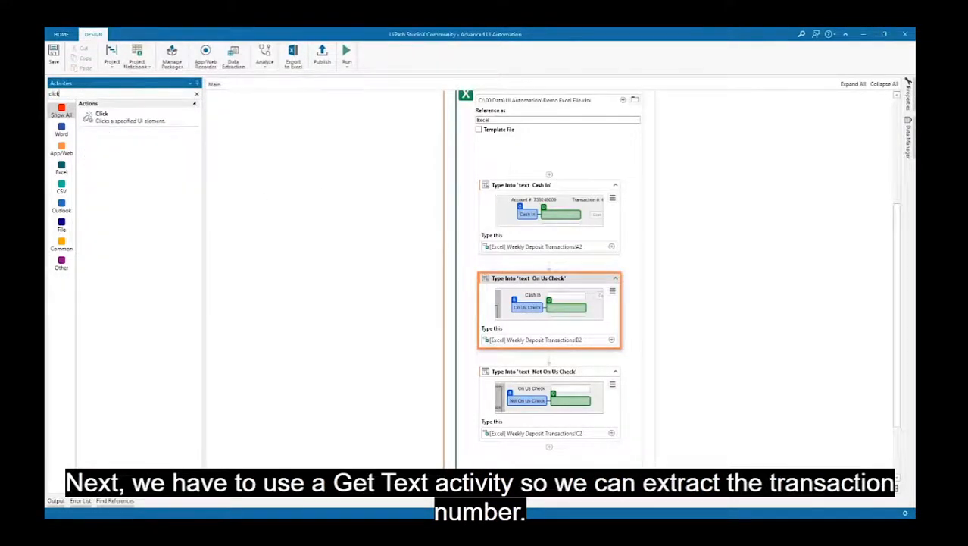
drag(150, 118, 545, 457)
click(557, 433)
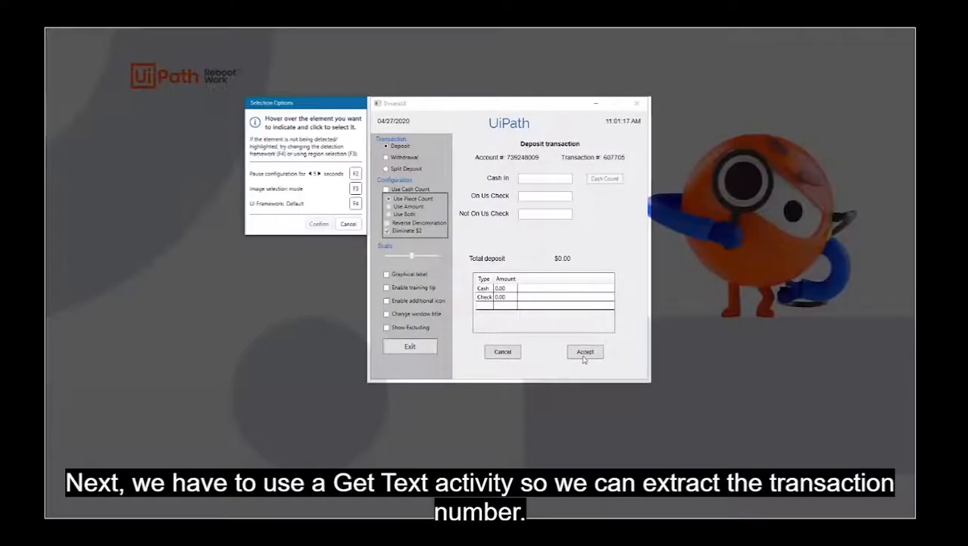
click(585, 353)
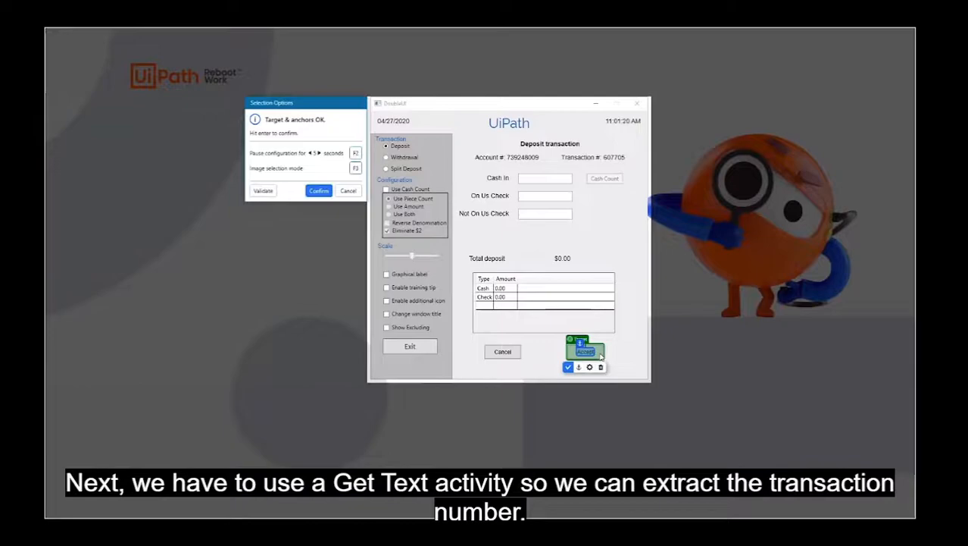
click(317, 191)
- Add a Get Text activity after the Accept click, targeting the transaction number value with the Transaction # label as anchor
scroll(642, 373, down, 3)
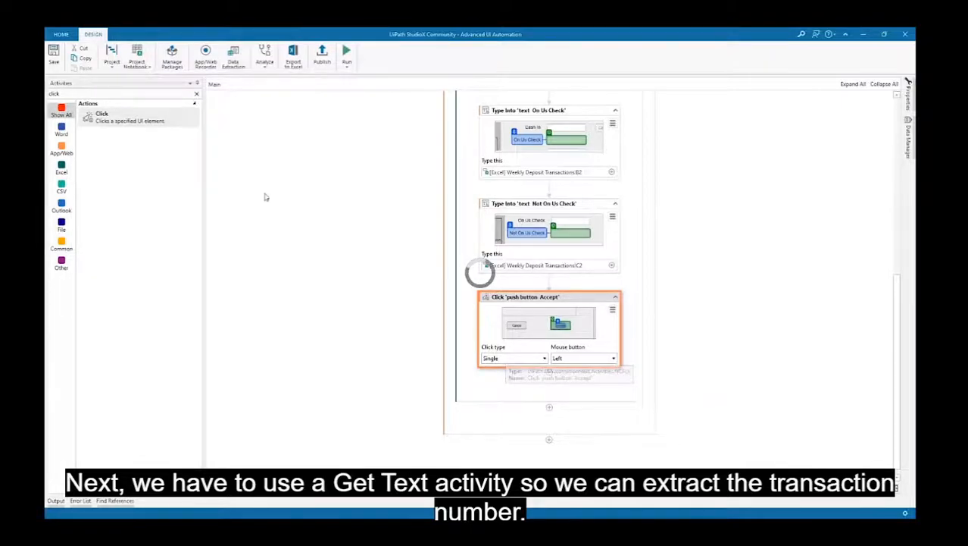
click(61, 94)
text(get te)
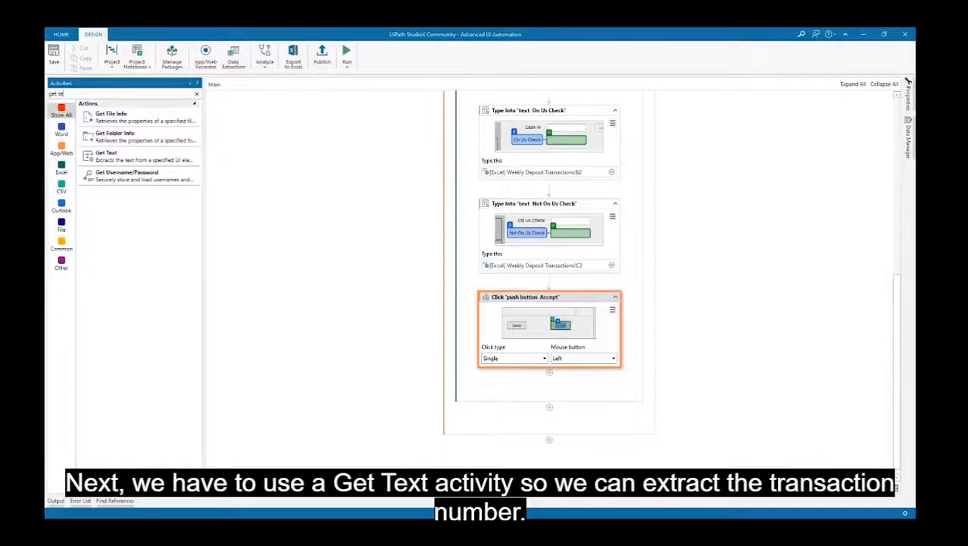
text(xt)
drag(114, 117, 554, 391)
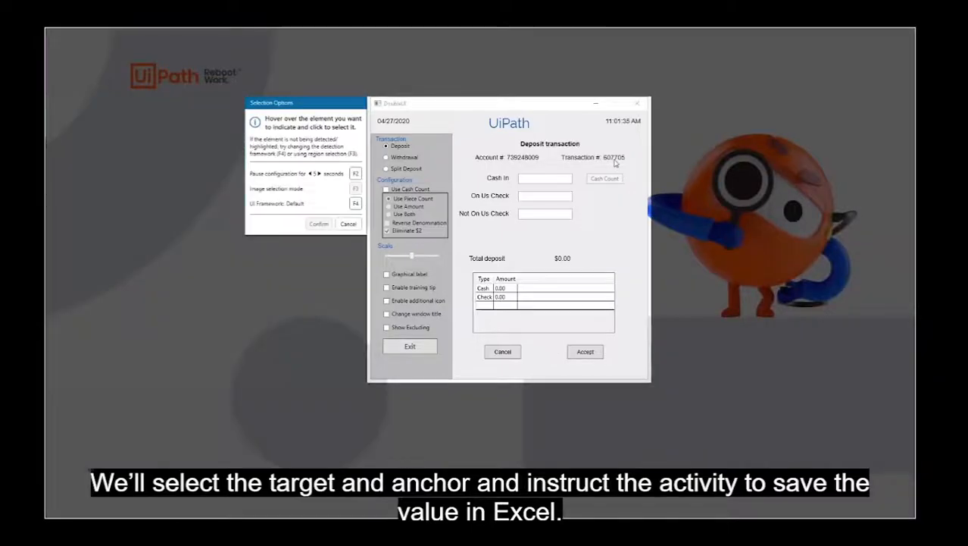
click(614, 157)
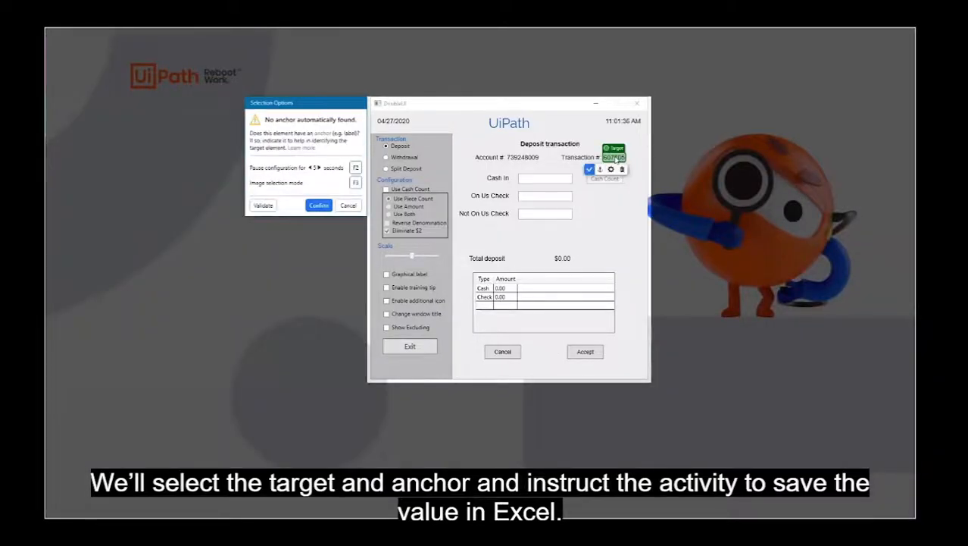
click(583, 158)
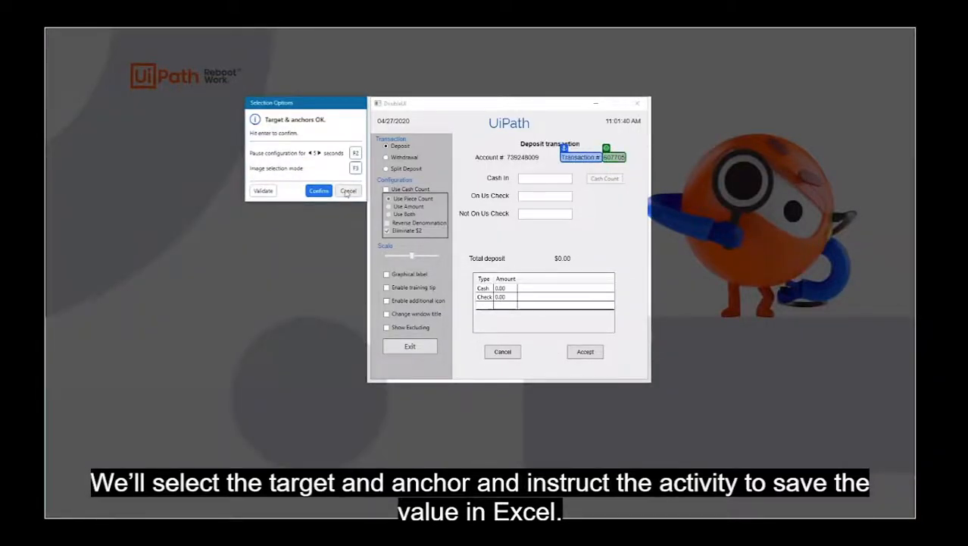
click(319, 193)
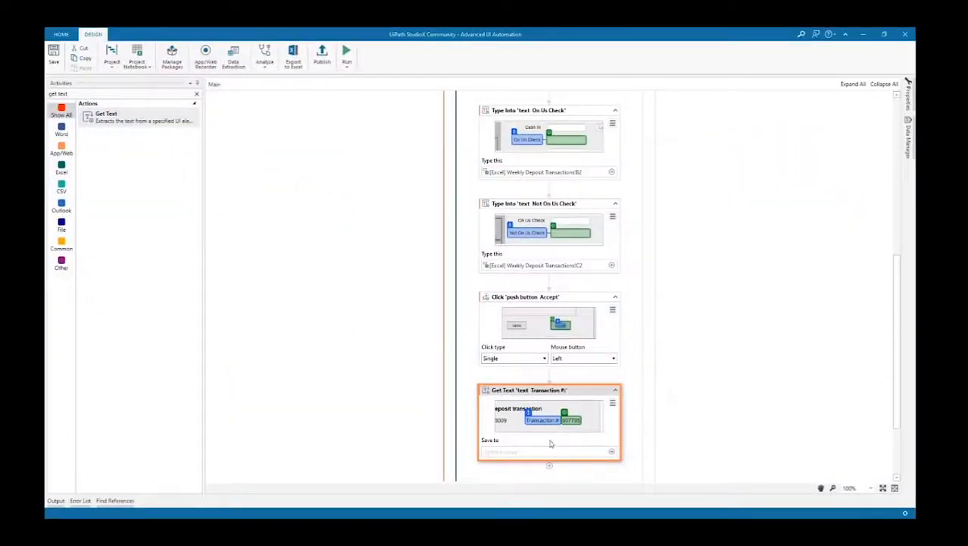
- Save the Get Text output to cell D2 of the Weekly Deposit Transactions sheet
click(612, 452)
mouse_move(644, 452)
click(745, 452)
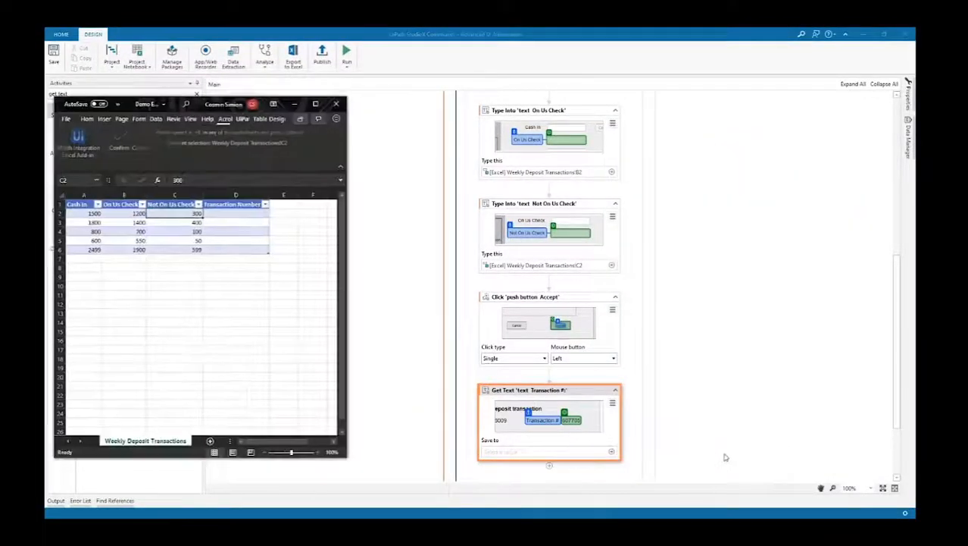
click(235, 213)
click(121, 141)
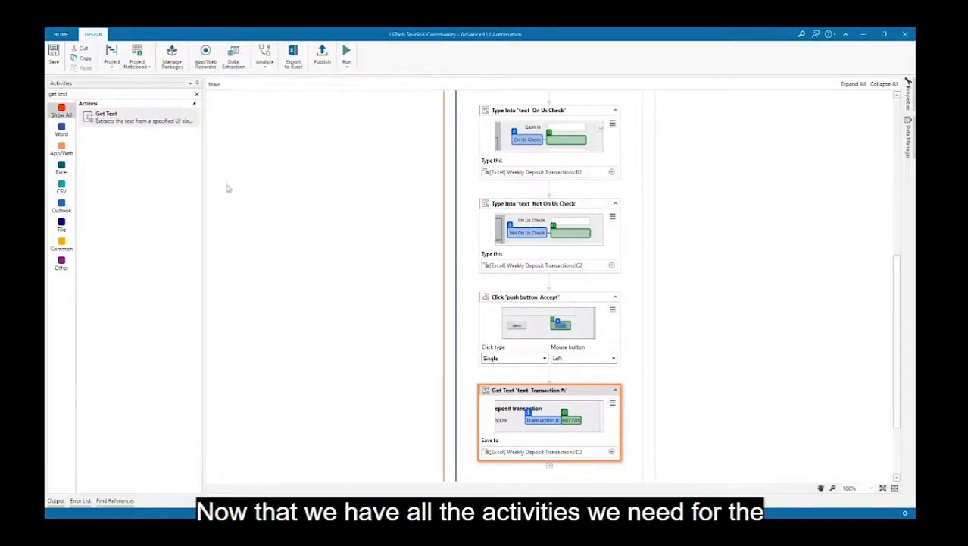
- Run the automation and compare the transaction number written in Excel with the one in DoubleUI
scroll(648, 396, down, 2)
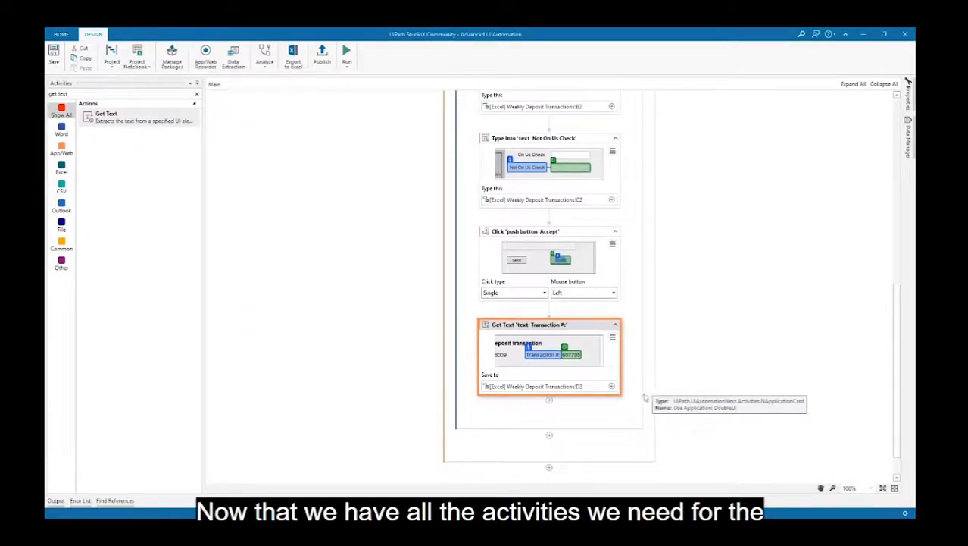
click(346, 52)
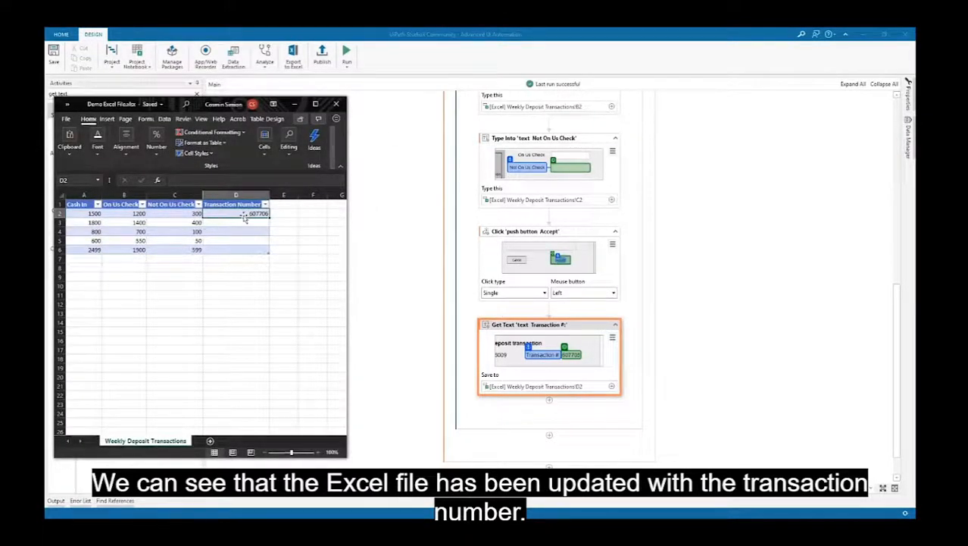
key(alt+Tab)
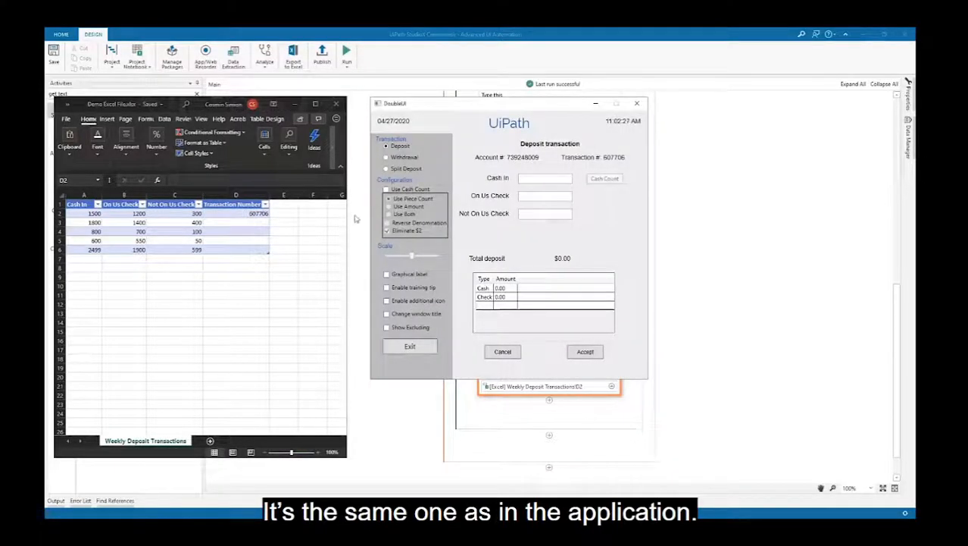
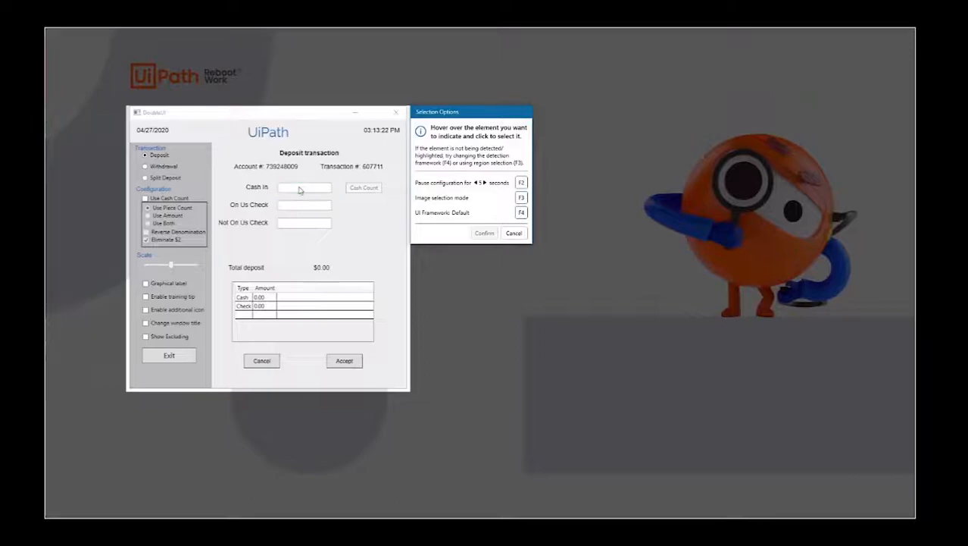
- Indicate DoubleUI's Cash In field as the Type Into target and set its text to 100
click(302, 188)
click(484, 199)
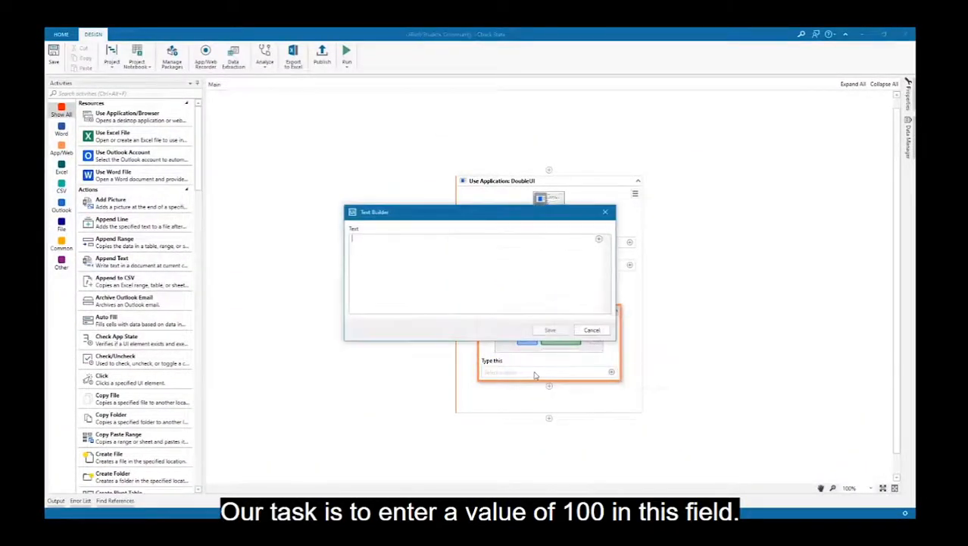
text(100)
click(548, 329)
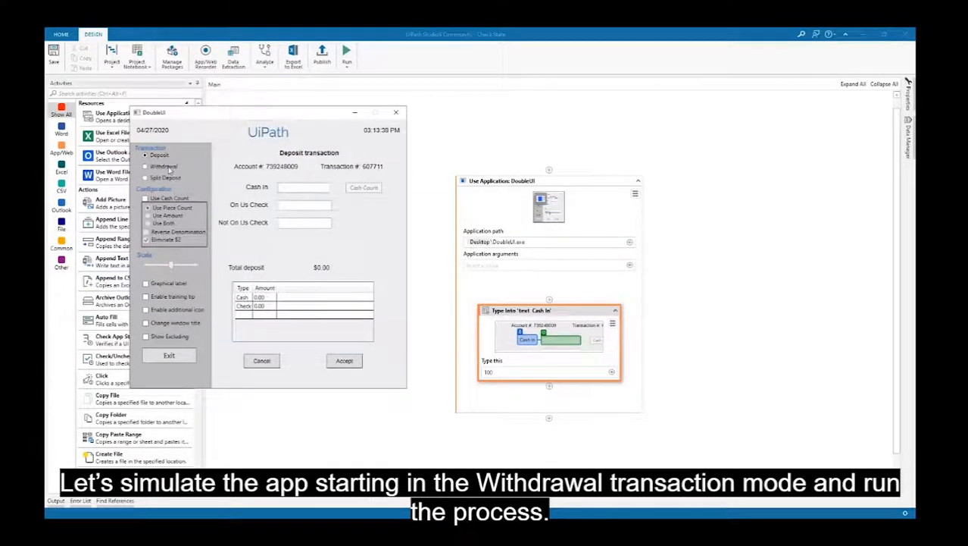
- Run the Check State project with DoubleUI set to Withdrawal, and stop the execution and dismiss its error
click(164, 166)
click(396, 112)
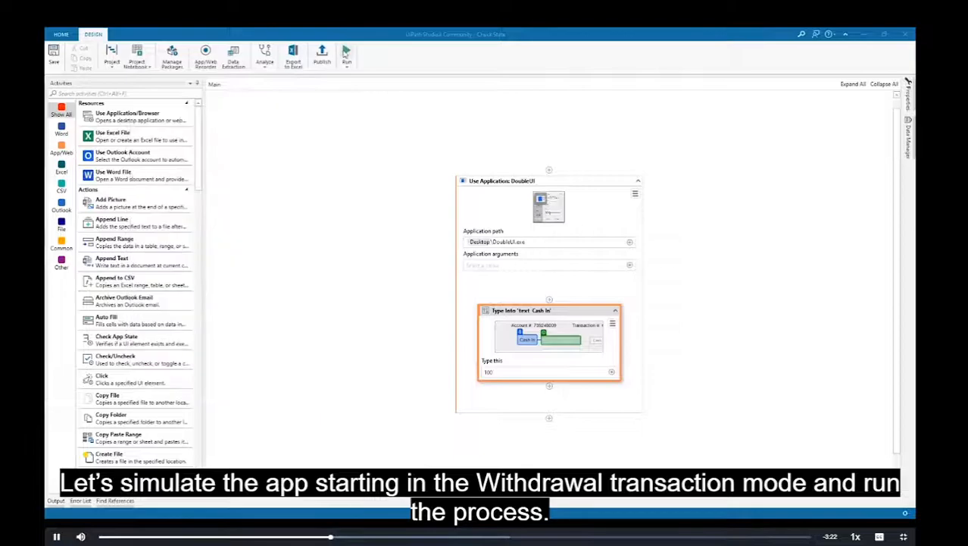
click(345, 50)
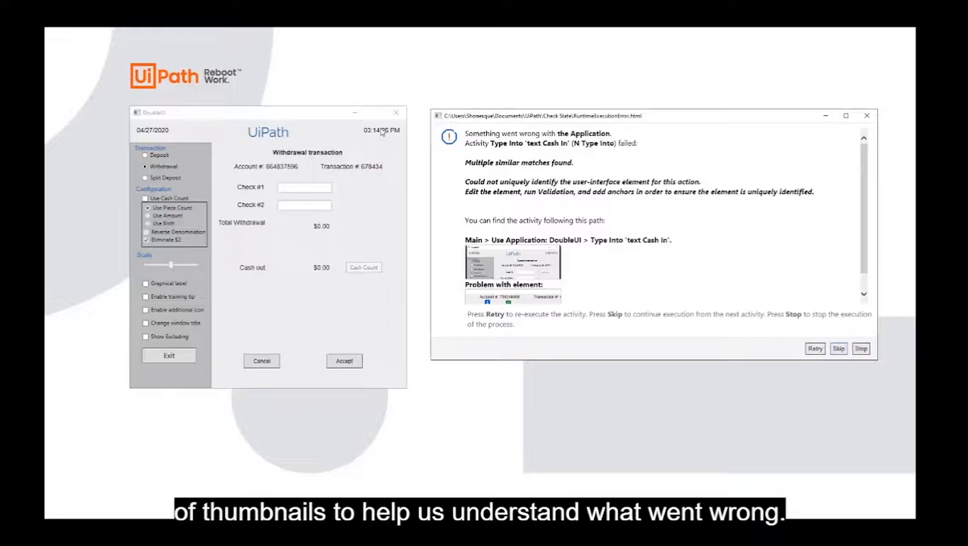
click(860, 348)
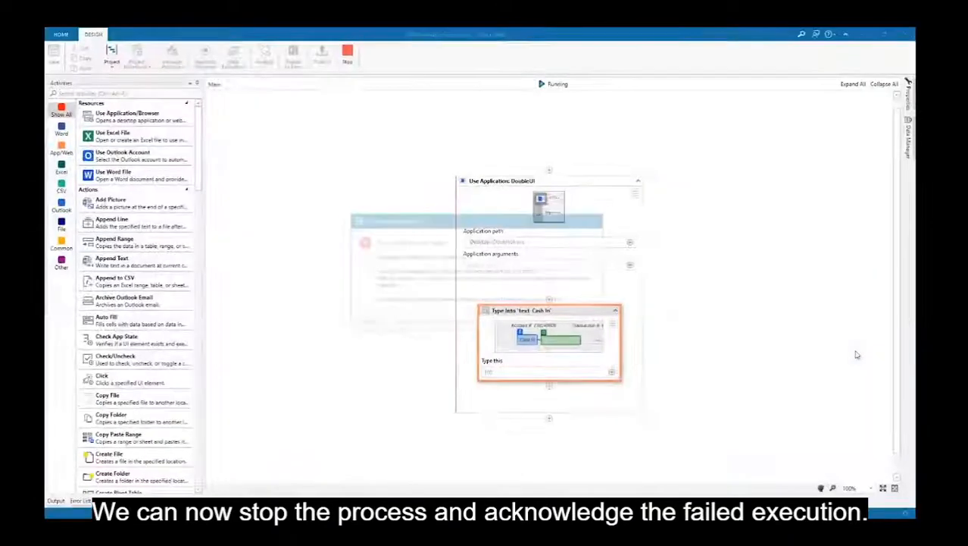
click(605, 313)
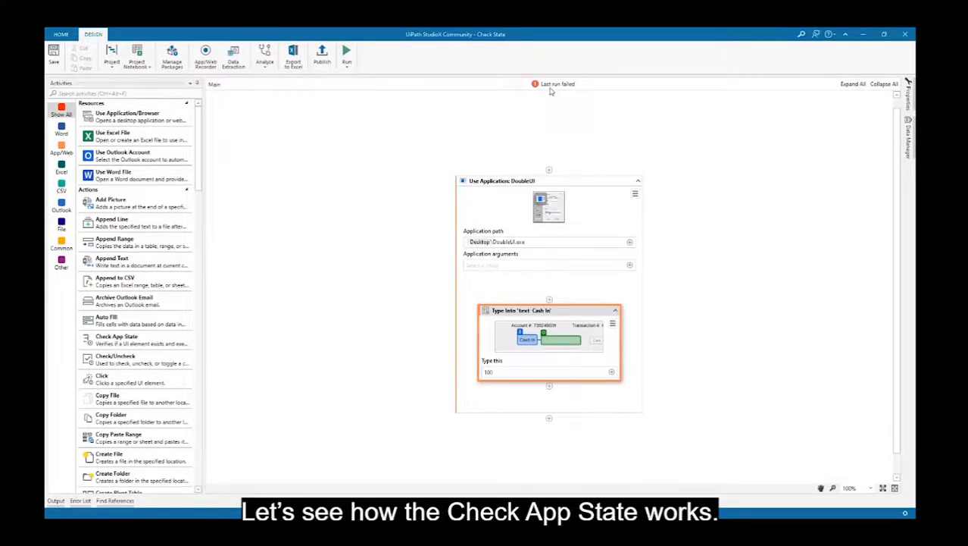
- Add a Check App State activity above the Cash In Type Into activity
click(188, 95)
text(c)
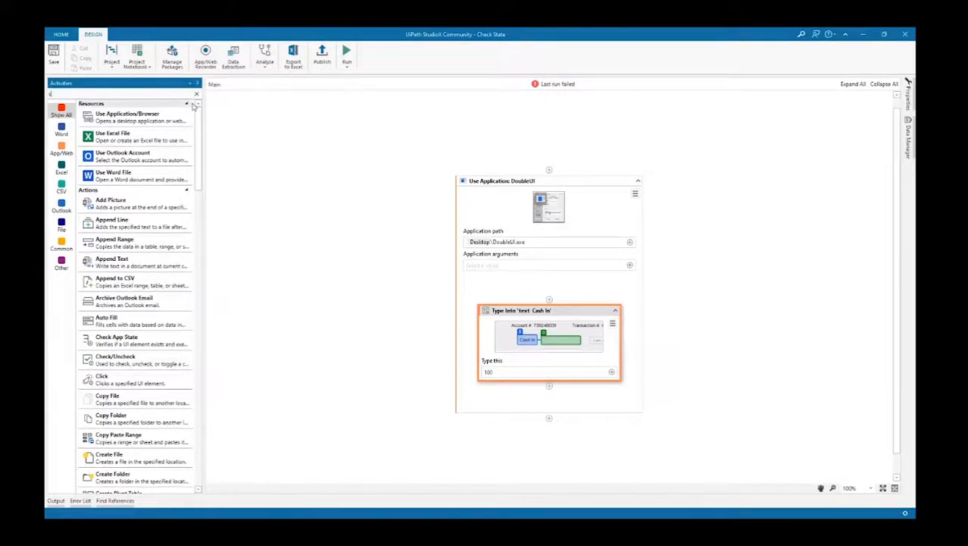
text(heck app state)
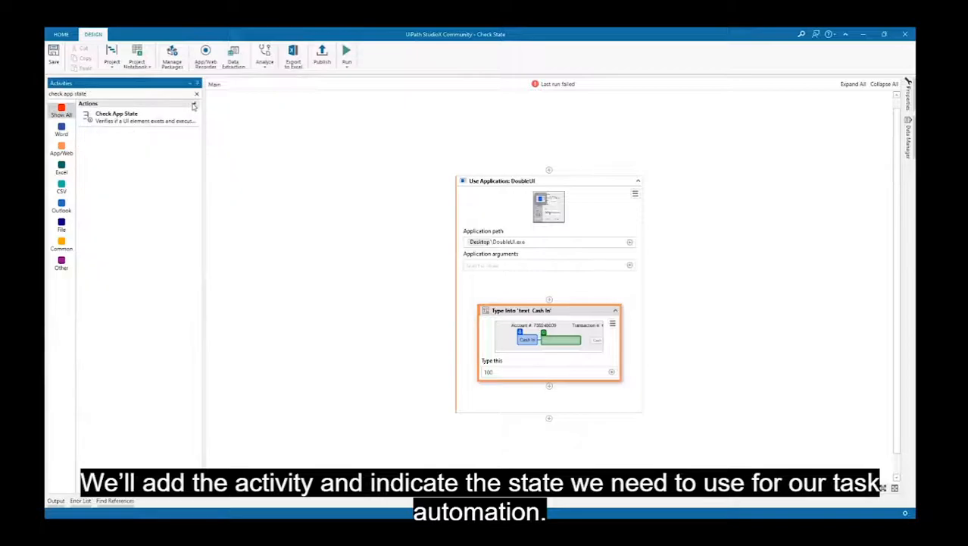
drag(173, 119, 564, 304)
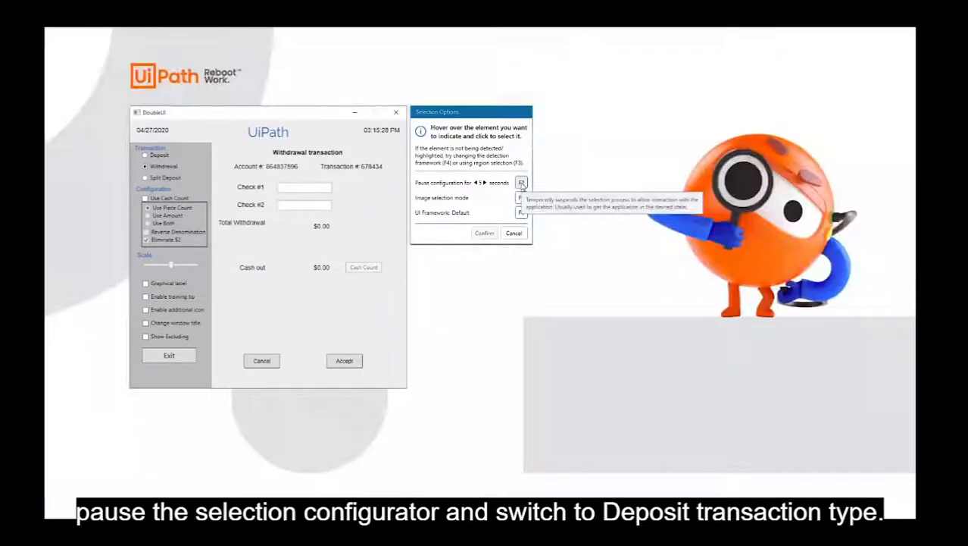
- Pause the selection to set DoubleUI to Deposit, and target the "Deposit transaction" title with the UiPath logo as anchor
click(521, 184)
click(144, 155)
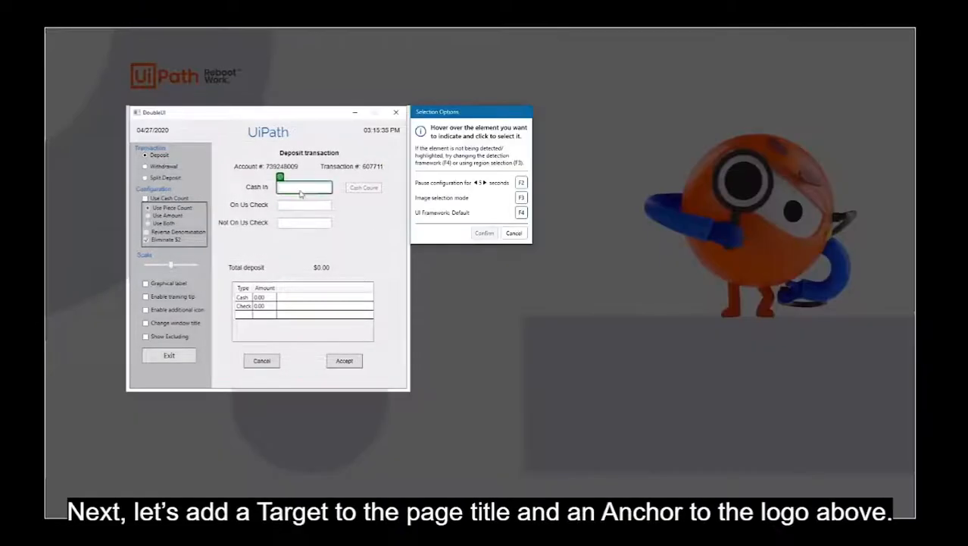
click(296, 155)
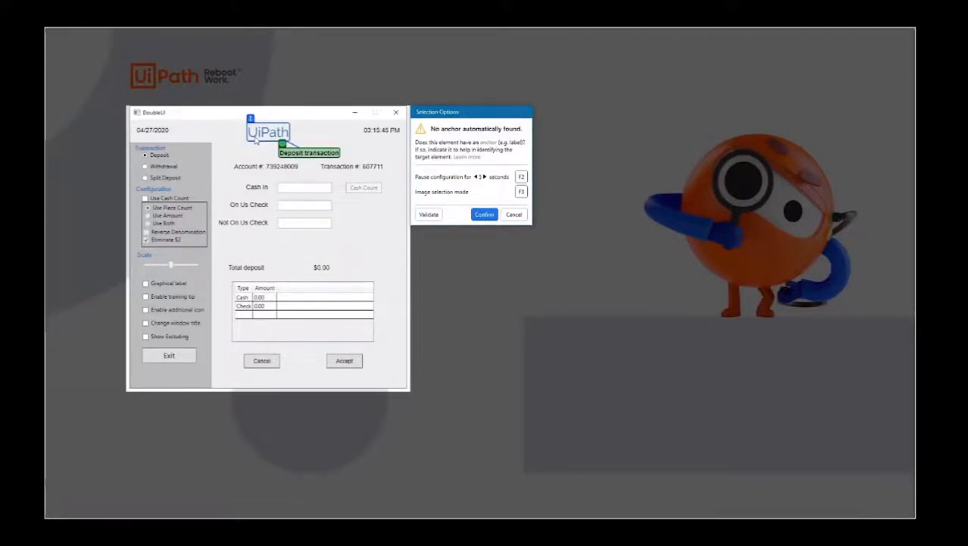
click(482, 214)
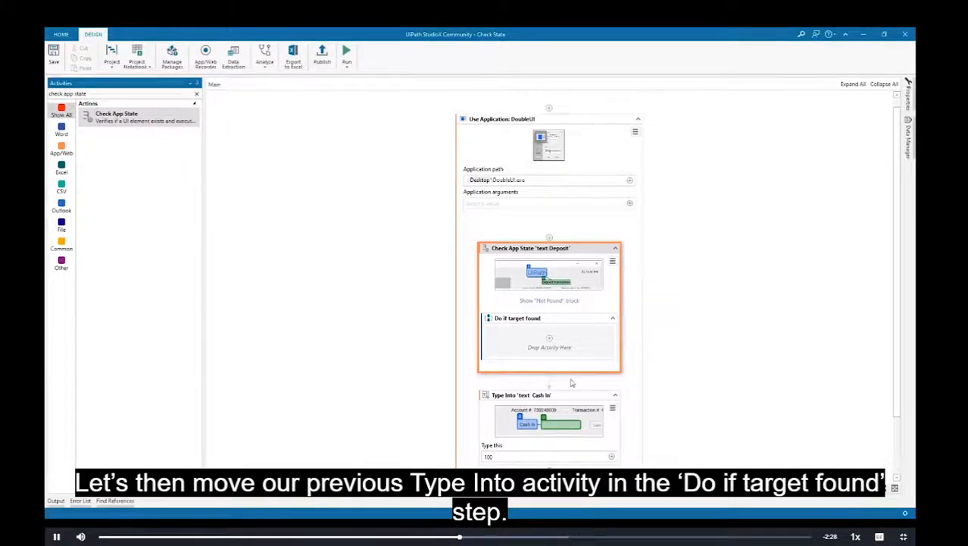
- Move the Cash In Type Into activity into the "Do if target found" block and show the "Not Found" block
click(562, 400)
drag(562, 400, 558, 345)
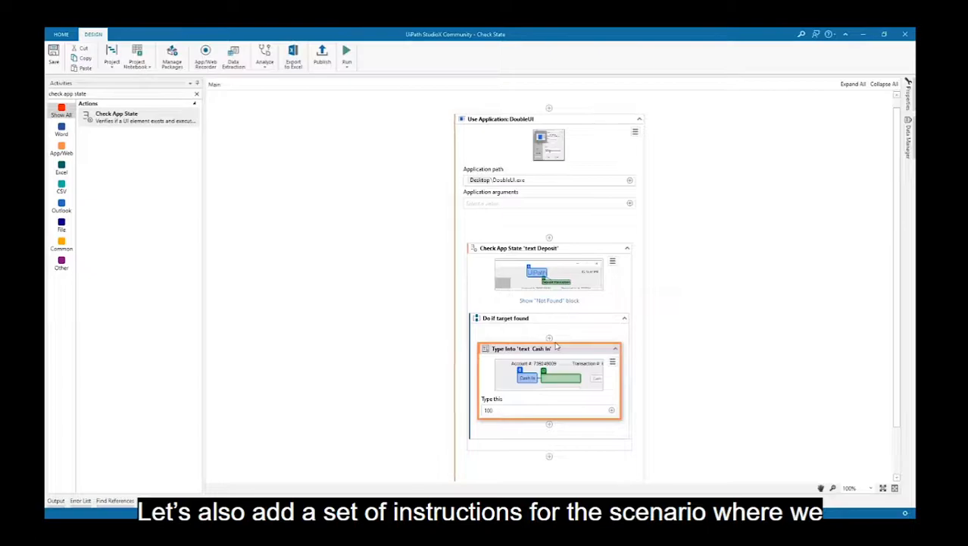
click(542, 302)
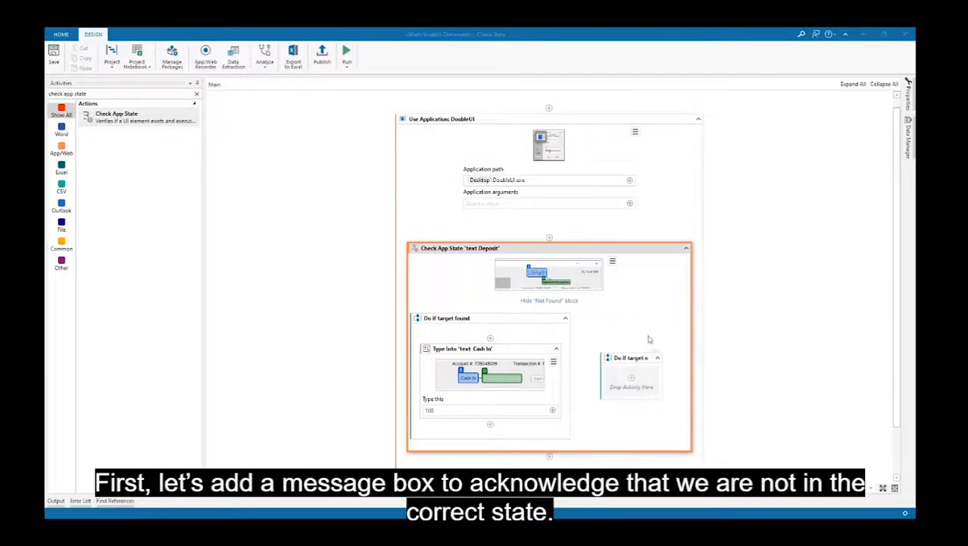
- Add a Message Box to the "Do if target not found" block with the text "The App is not in the correct state"
click(632, 378)
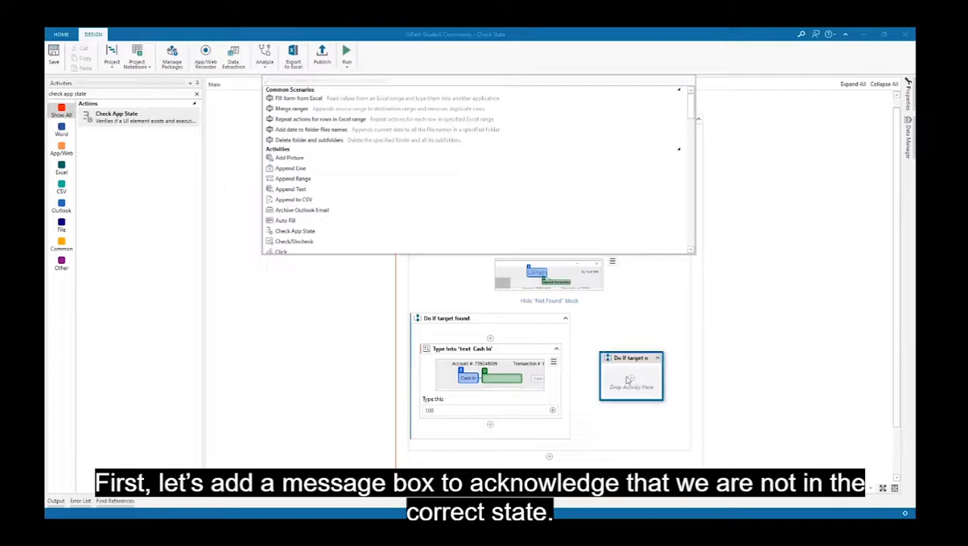
text(messag)
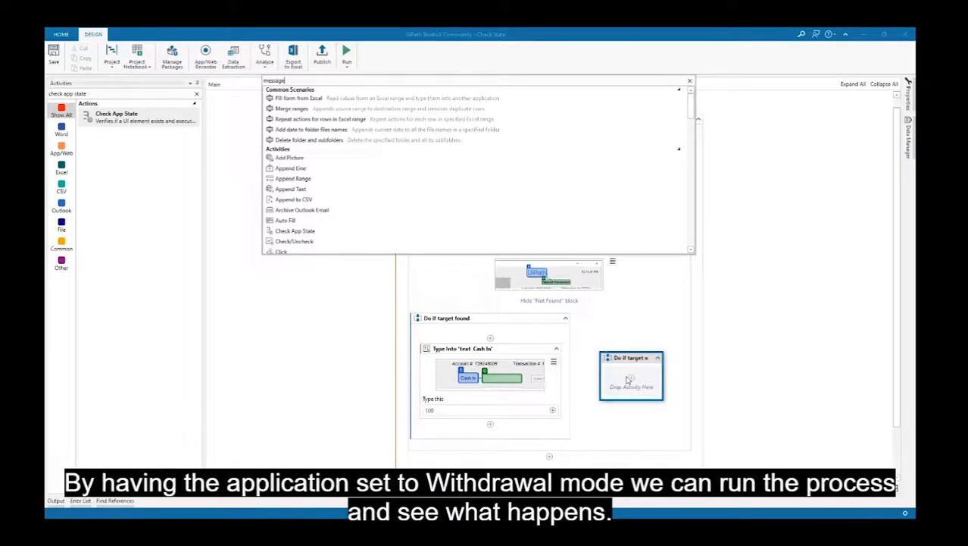
text(e)
click(299, 113)
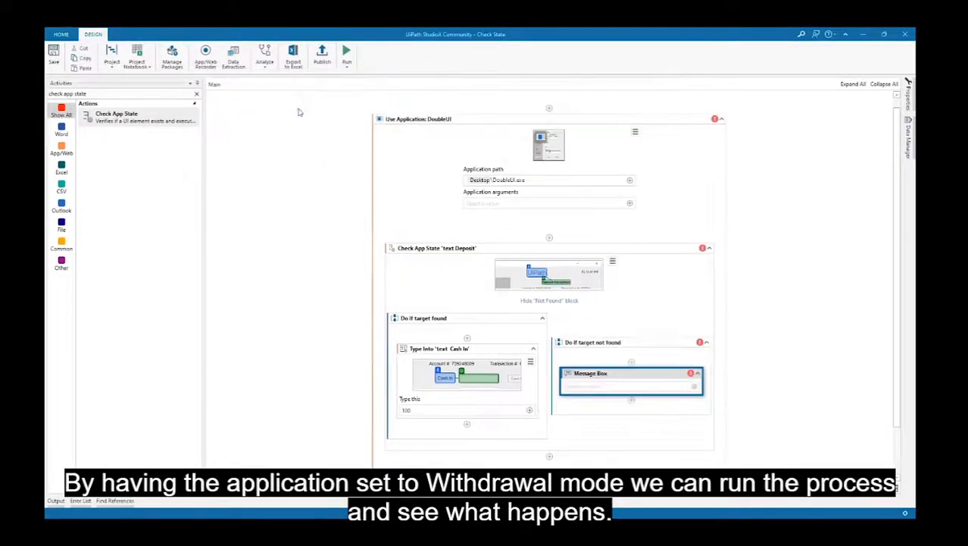
click(589, 387)
text(The App)
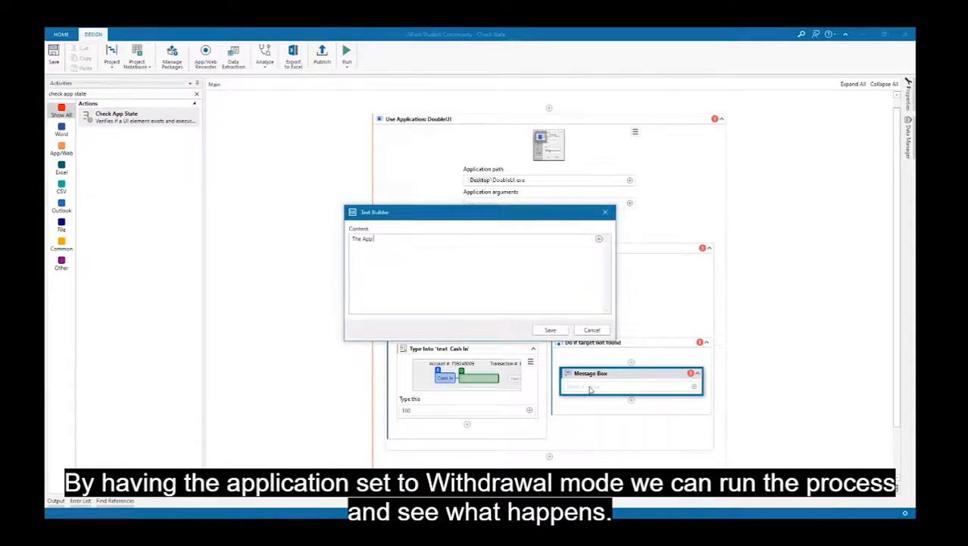
text( is not in the correct sate)
click(550, 329)
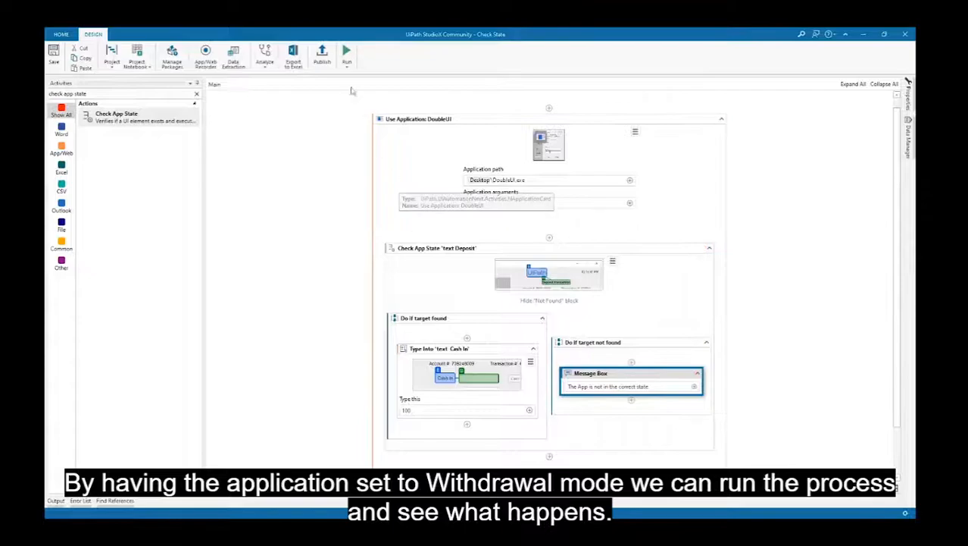
- Run the process with DoubleUI set to Withdrawal and acknowledge the message box
click(347, 53)
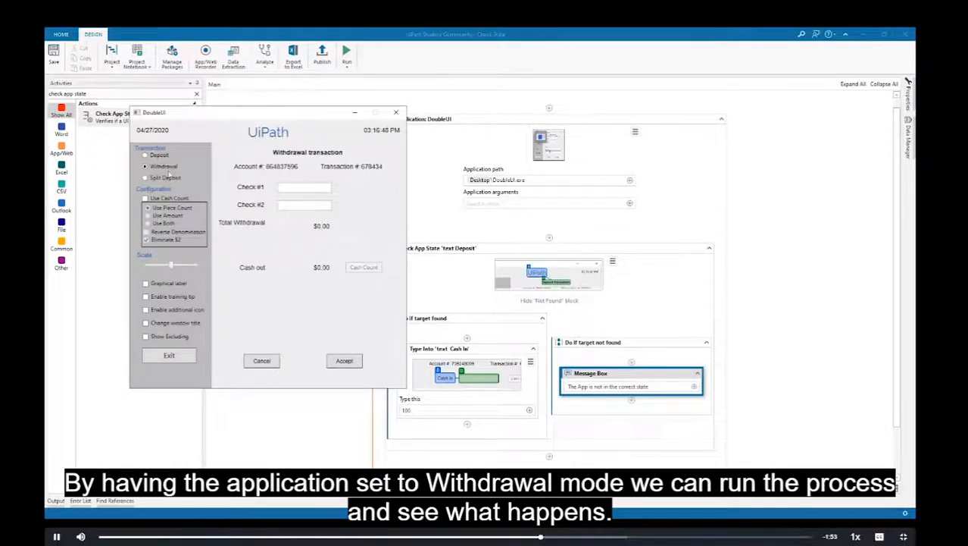
click(347, 53)
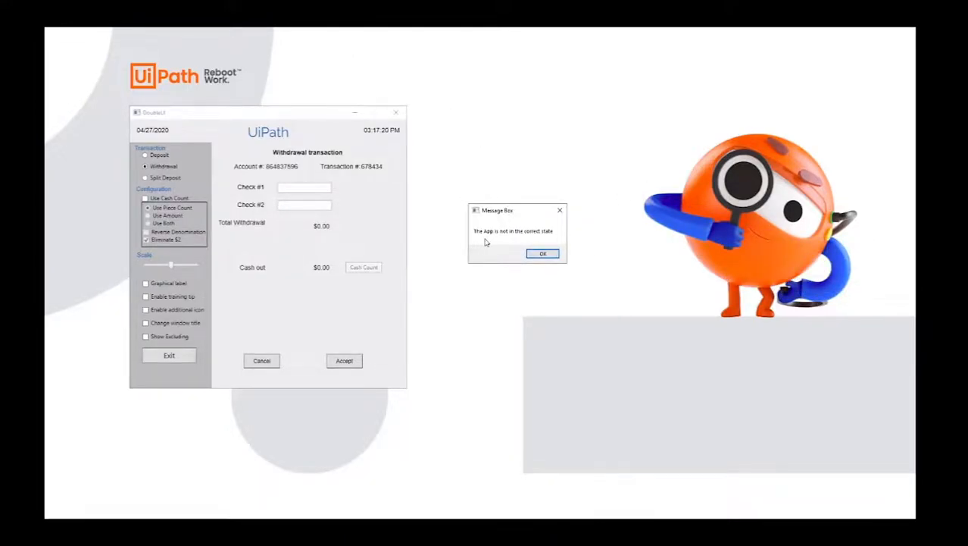
click(534, 253)
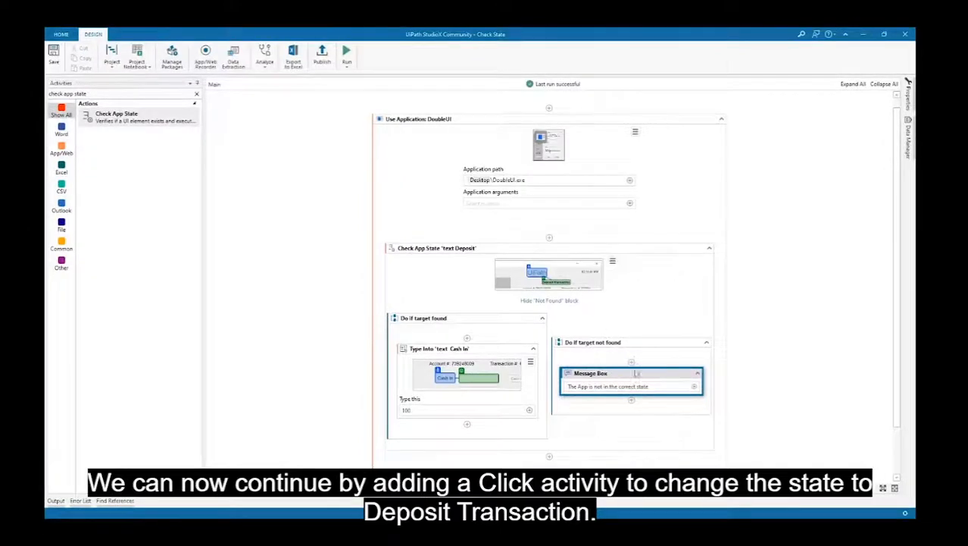
- Add a Click activity below the "Do if target not found" Message Box, targeting DoubleUI's Deposit option with the Transaction label as anchor
click(632, 400)
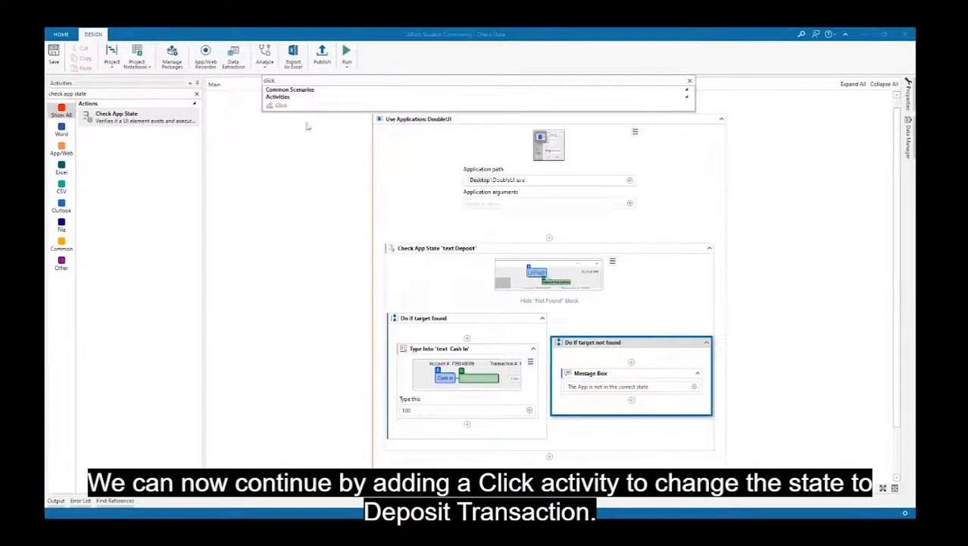
click(281, 110)
click(637, 422)
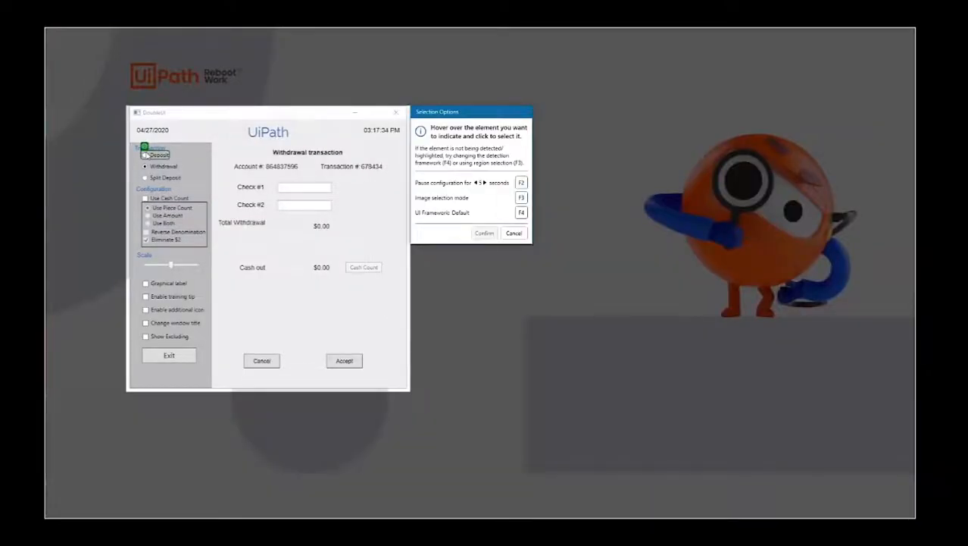
click(145, 154)
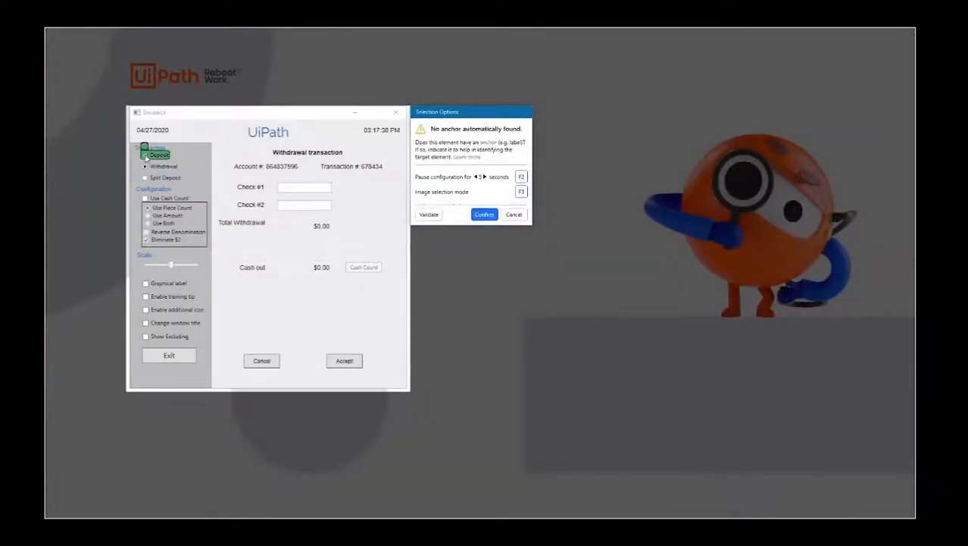
click(138, 148)
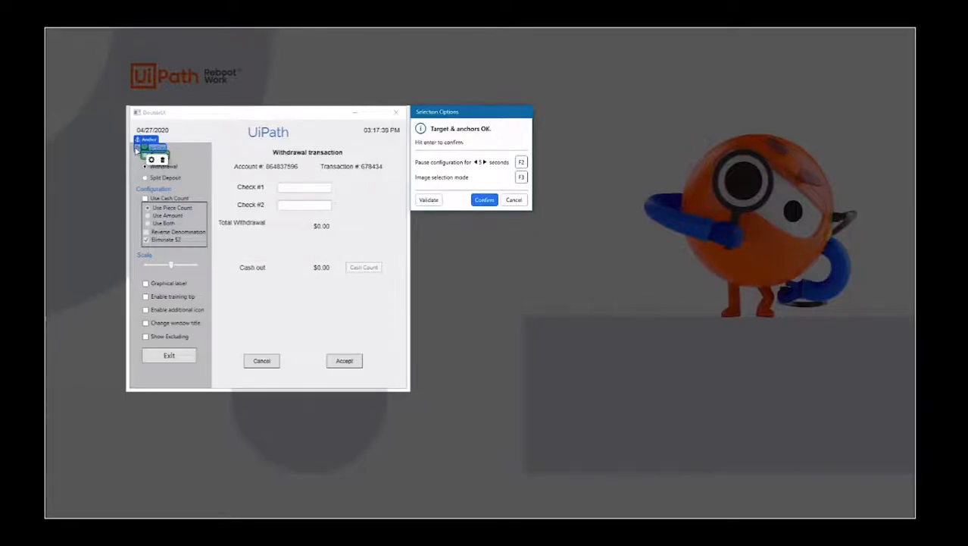
click(480, 201)
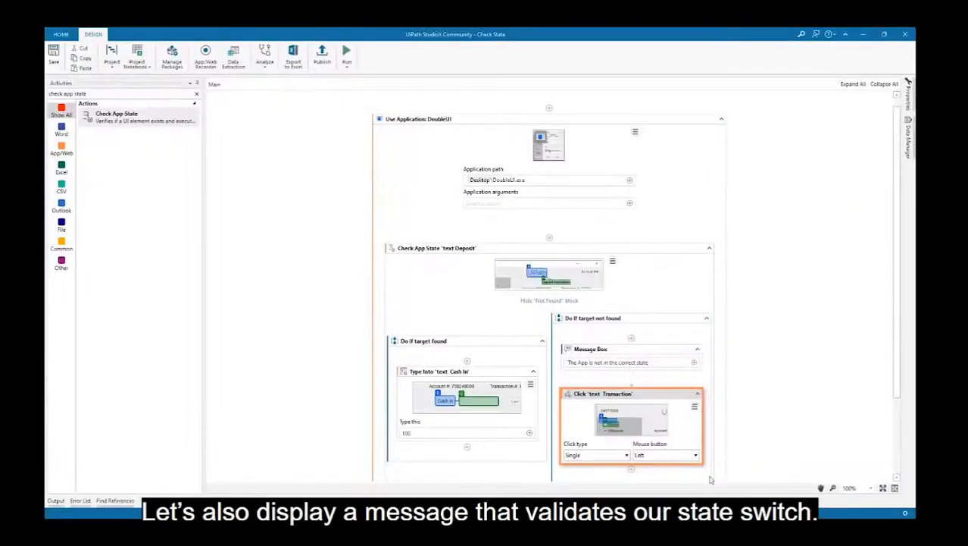
- Add a second Message Box below the Click activity with the text "We have switched to the correct application state"
click(632, 471)
click(632, 470)
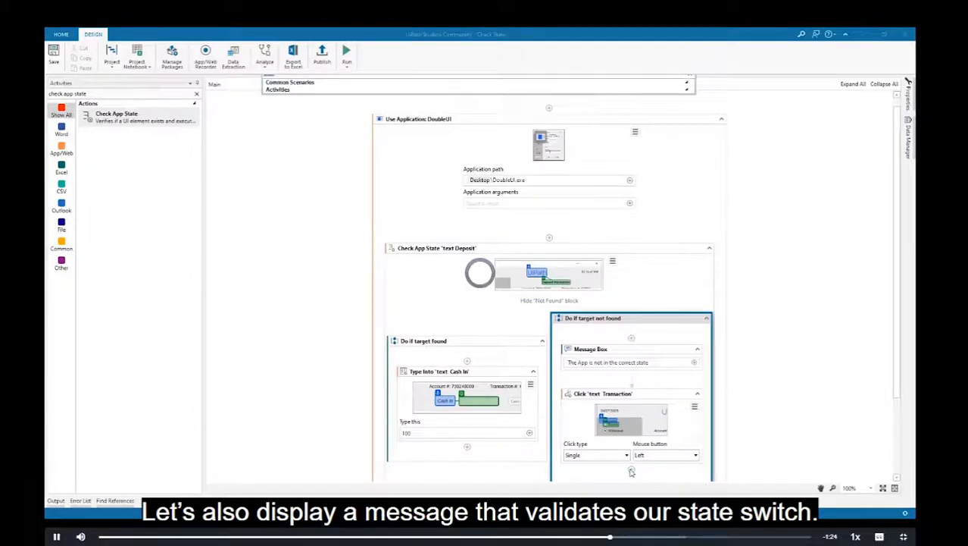
text(me)
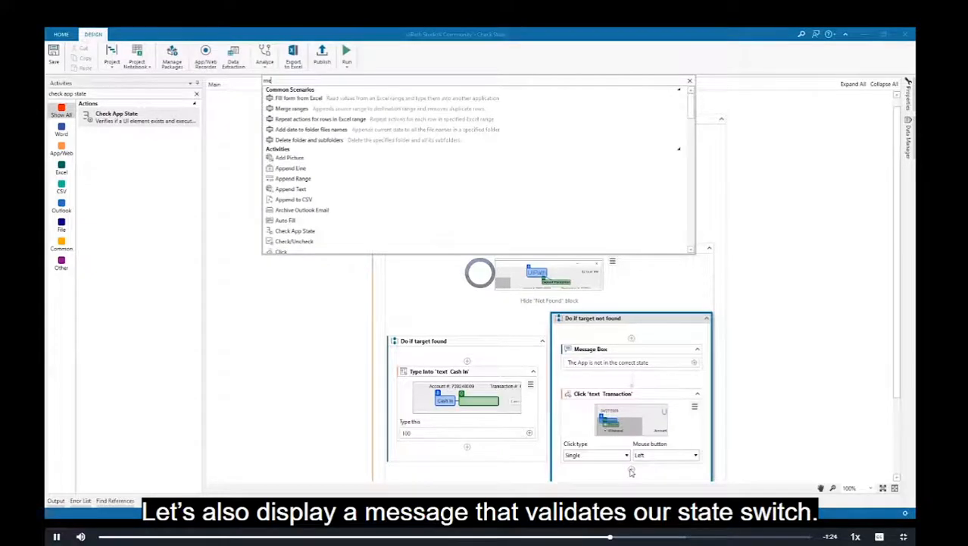
text(ssage)
click(303, 106)
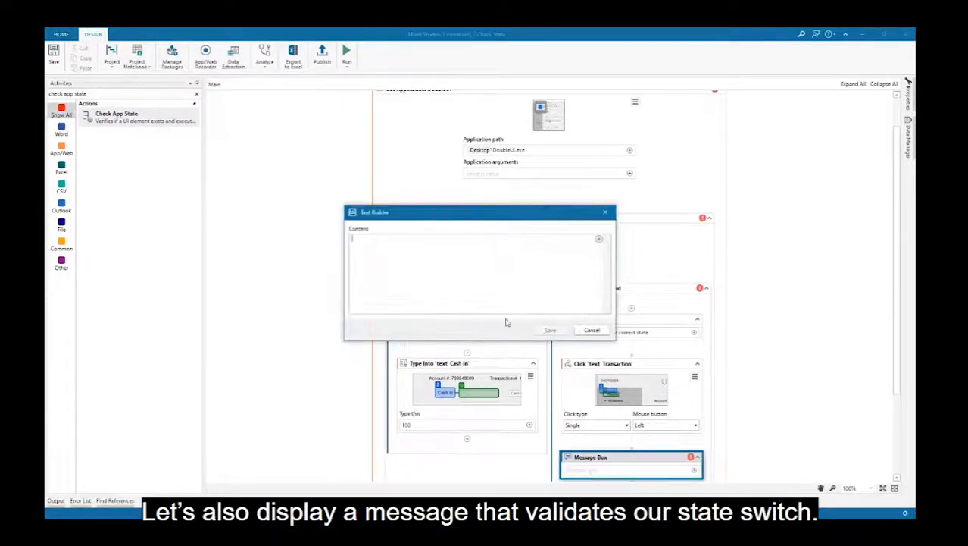
text(We have switched to the ')
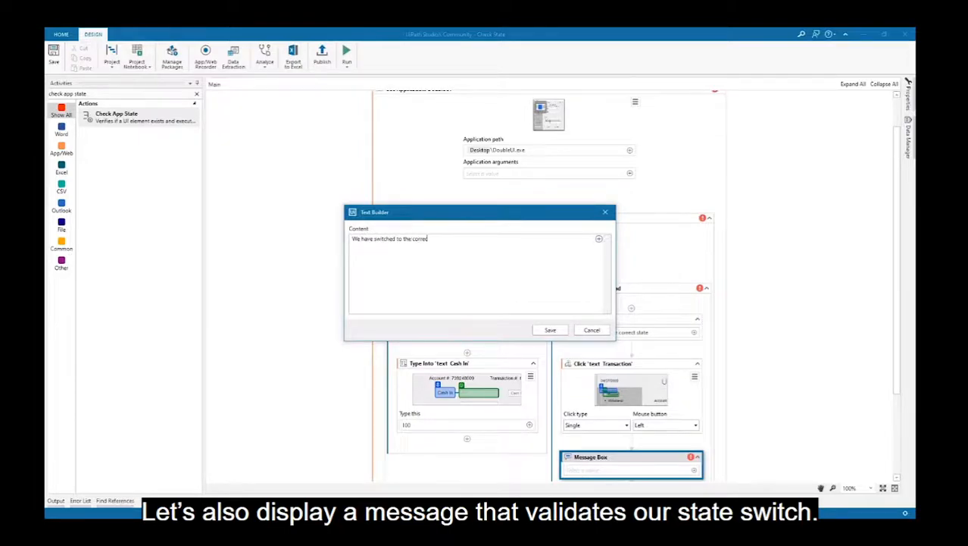
text(orrect application state)
click(539, 329)
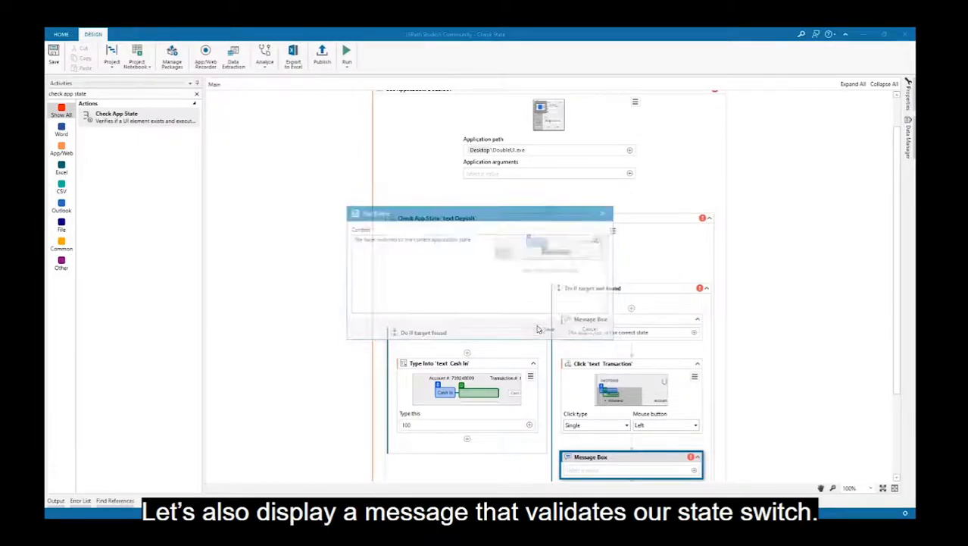
scroll(702, 416, down, 2)
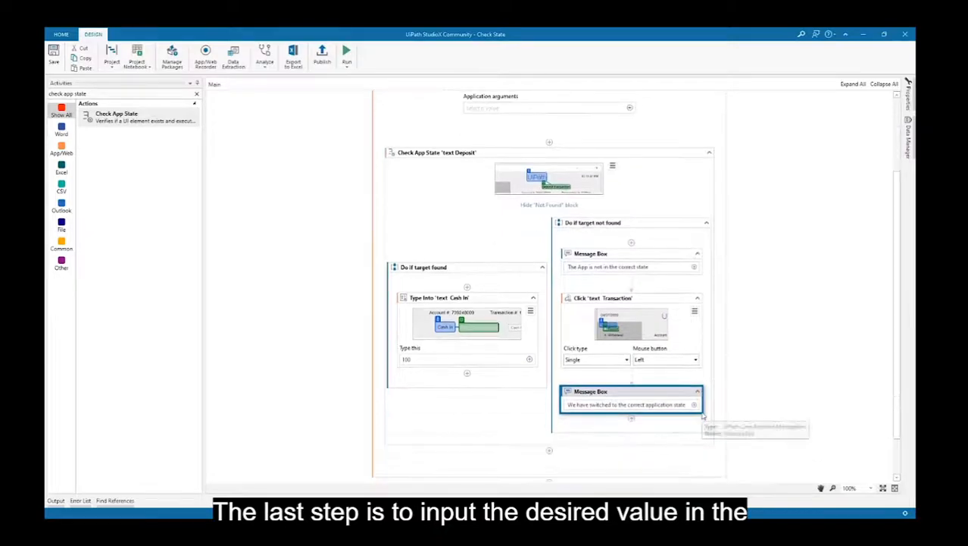
- Copy the Cash In Type Into activity from "Do if target found" and paste it at the end of "Do if target not found"
click(633, 419)
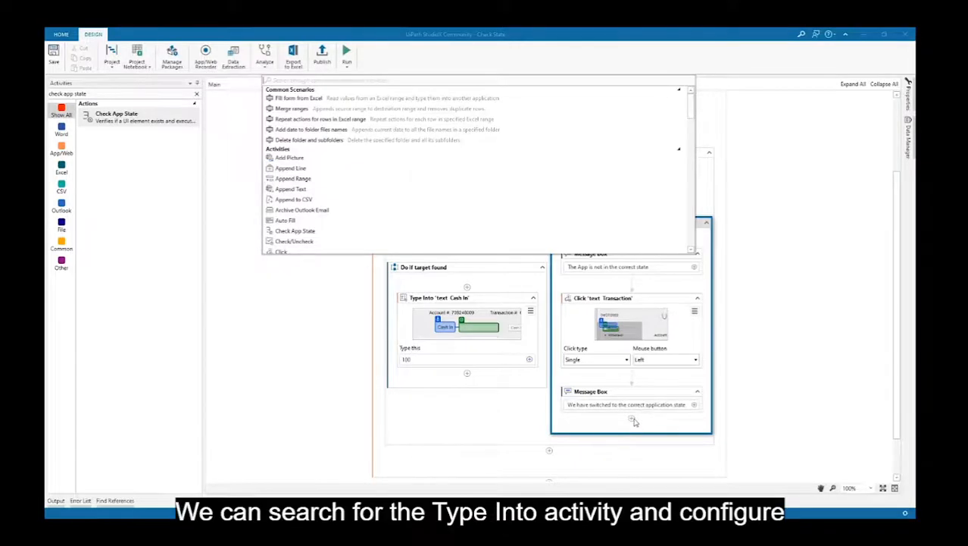
right_click(501, 304)
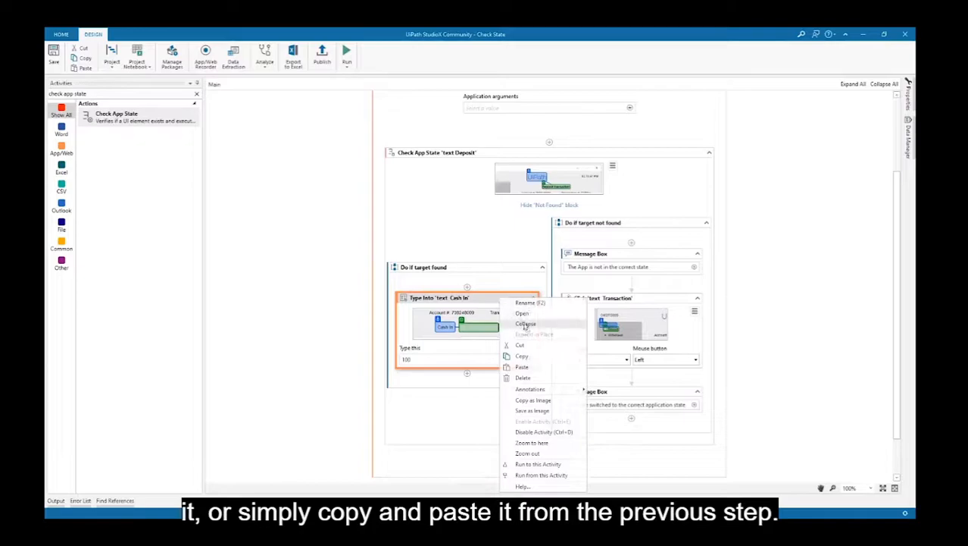
click(535, 356)
right_click(657, 225)
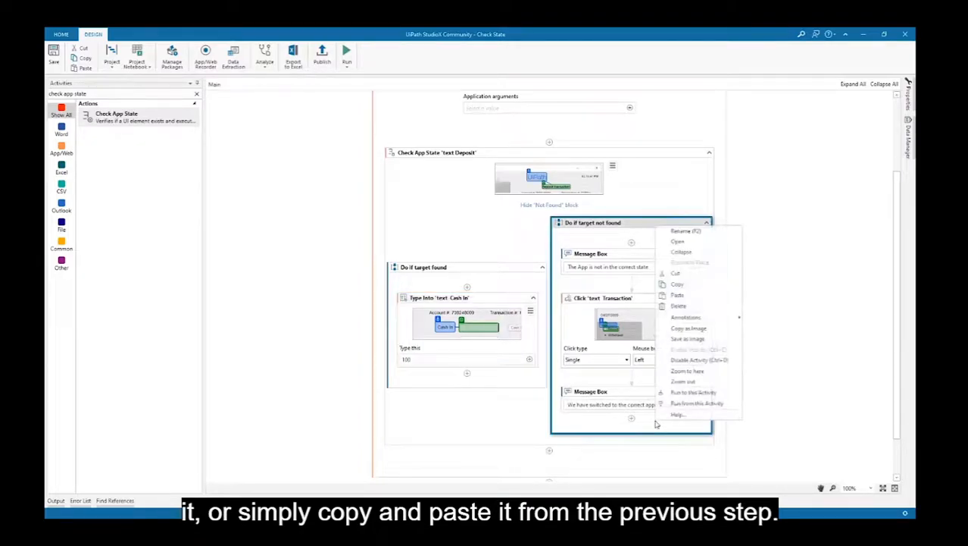
click(687, 297)
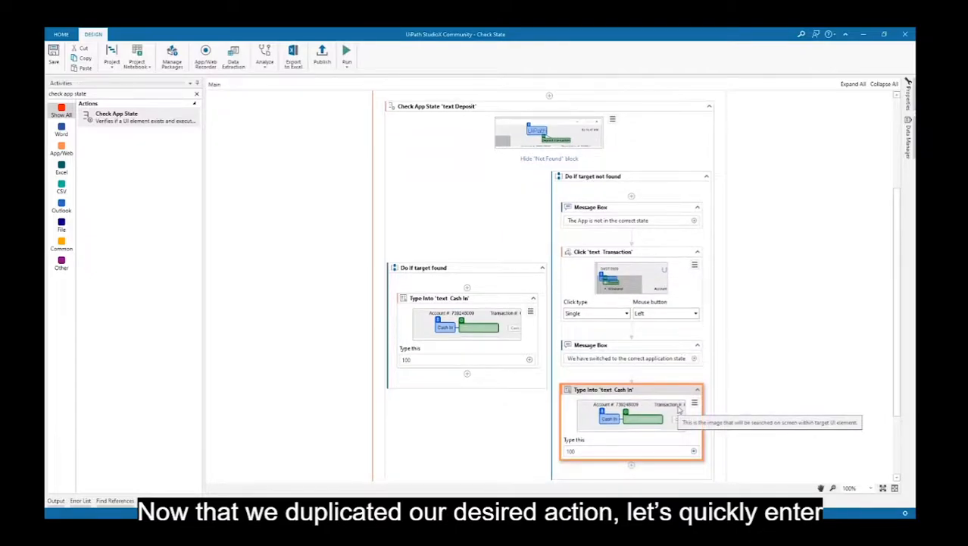
- Edit the pasted Type Into activity's target and pause the configuration to set DoubleUI to Deposit
click(694, 403)
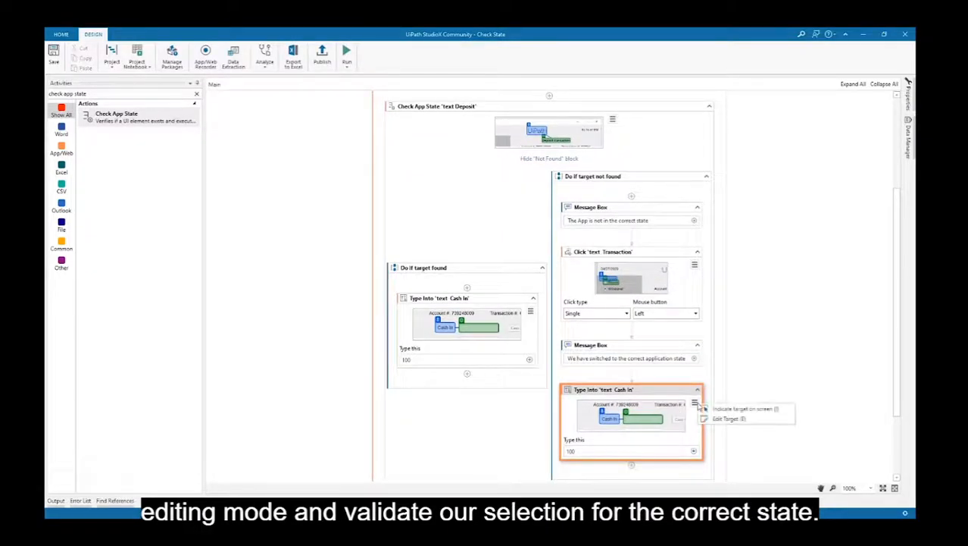
click(720, 418)
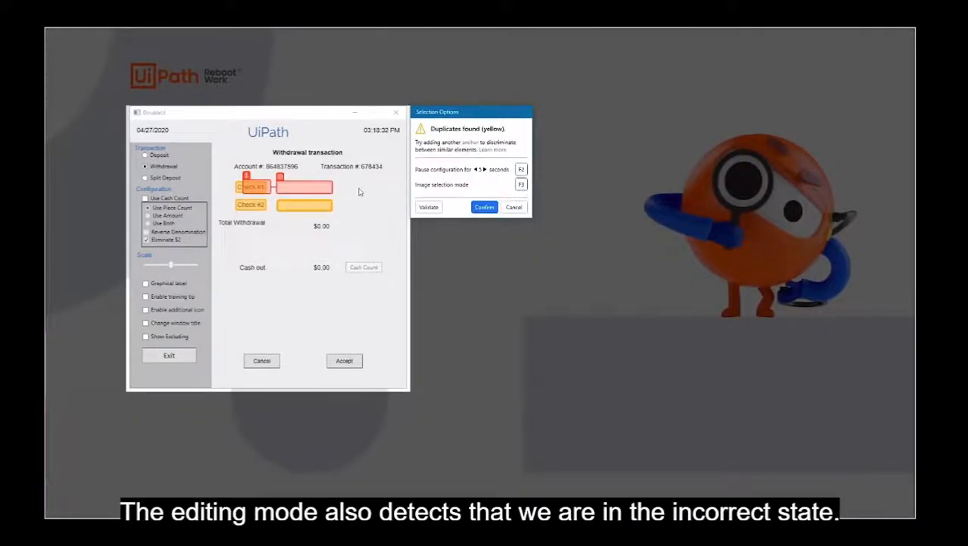
click(522, 170)
click(144, 154)
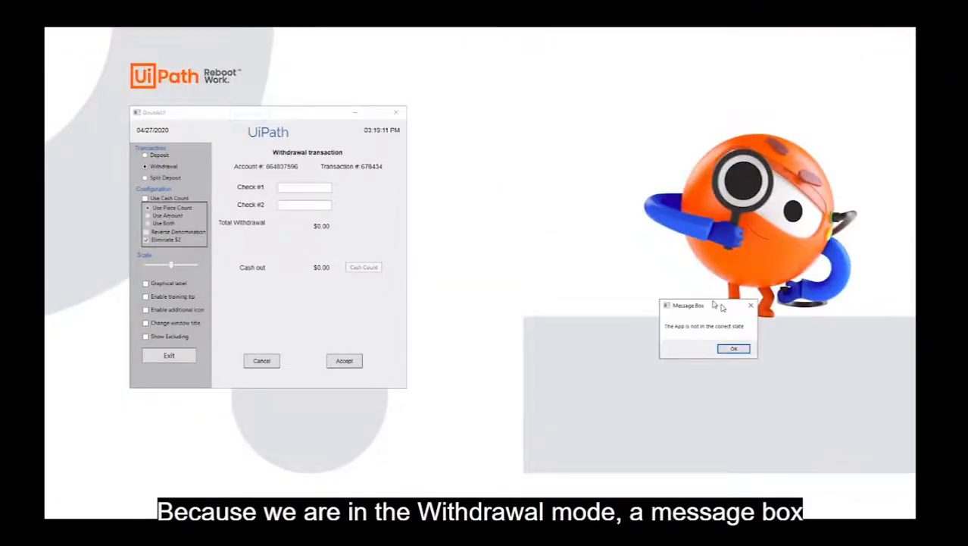
- Test the process starting from DoubleUI's Withdrawal mode, acknowledging the incorrect-state and state-switched message boxes
drag(723, 306, 534, 225)
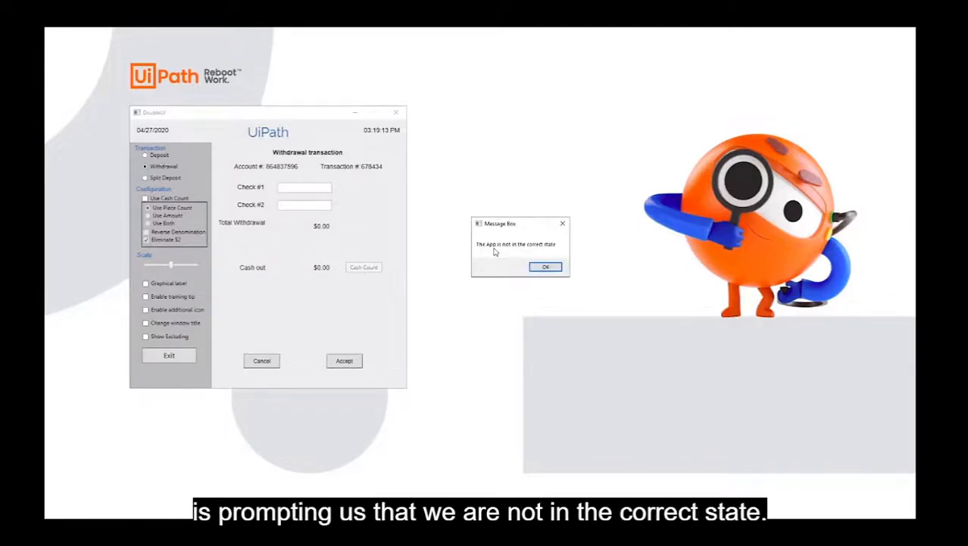
click(547, 268)
click(157, 156)
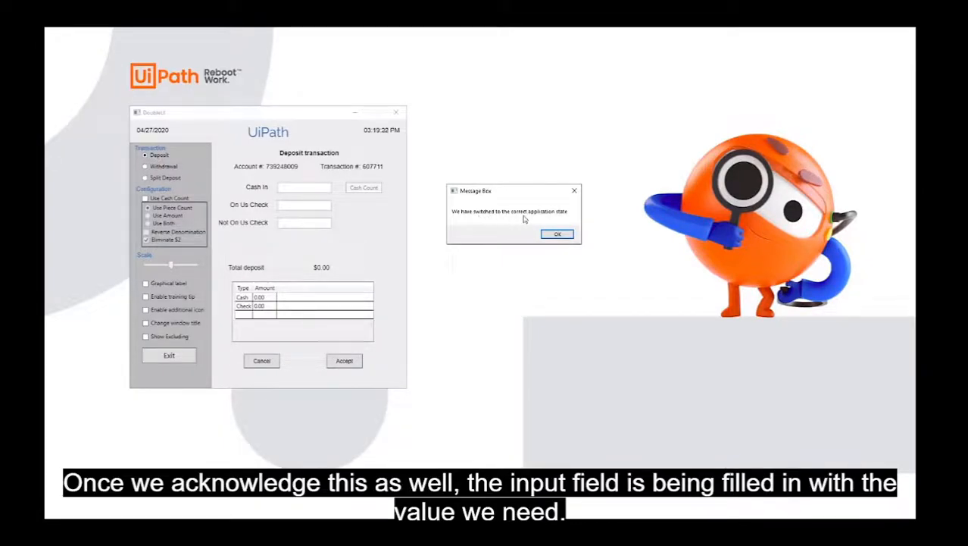
click(555, 234)
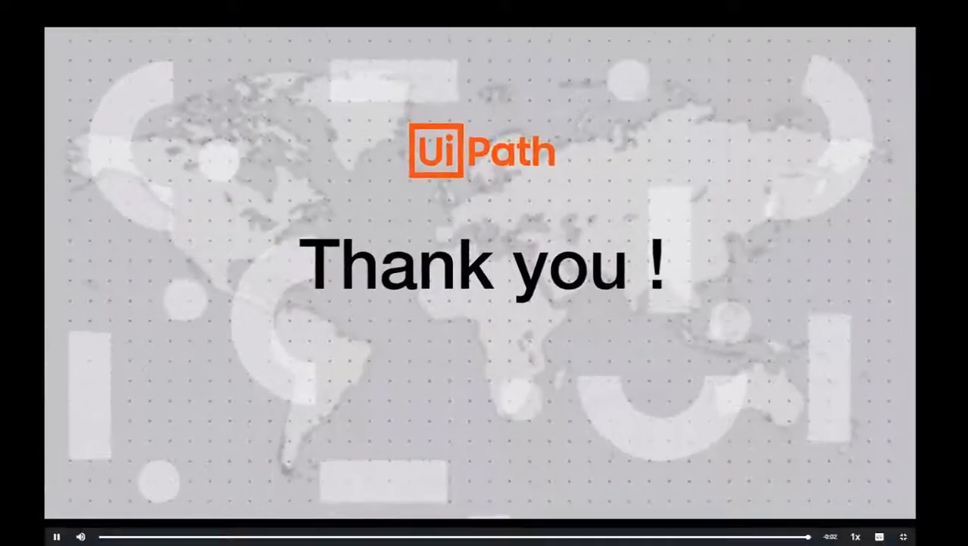
- Exit the full-screen demo video in the UiPath Academy lesson and expand the Main Takeaways recap
click(903, 538)
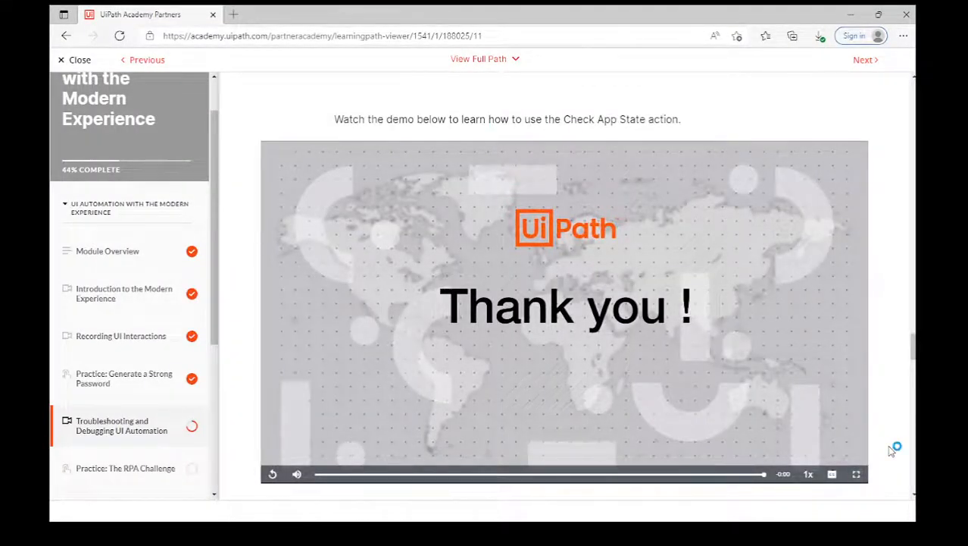
scroll(892, 450, down, 3)
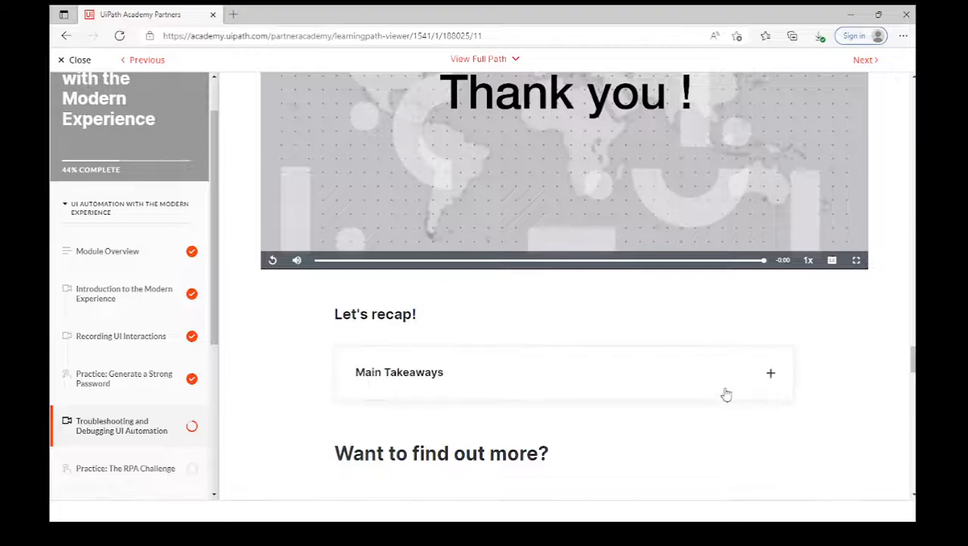
click(726, 394)
scroll(822, 400, down, 2)
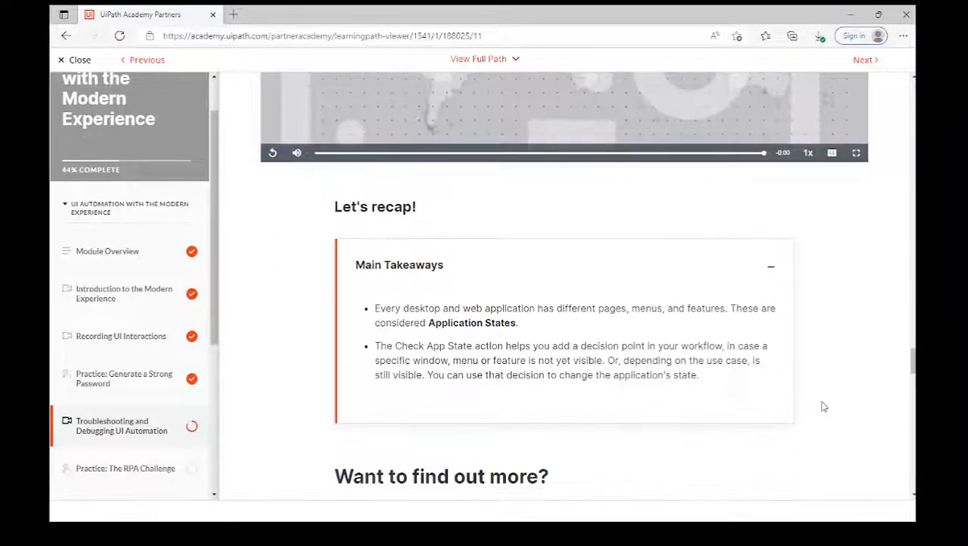
- Review the Check App State takeaways, further documentation links and both "Check your knowledge" questions through to the end of the lesson
scroll(824, 407, down, 3)
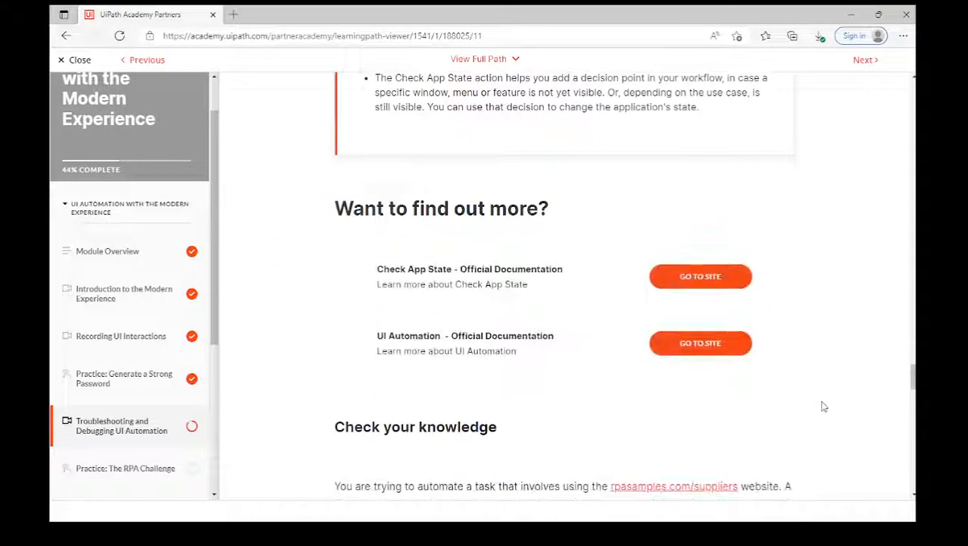
scroll(824, 407, down, 3)
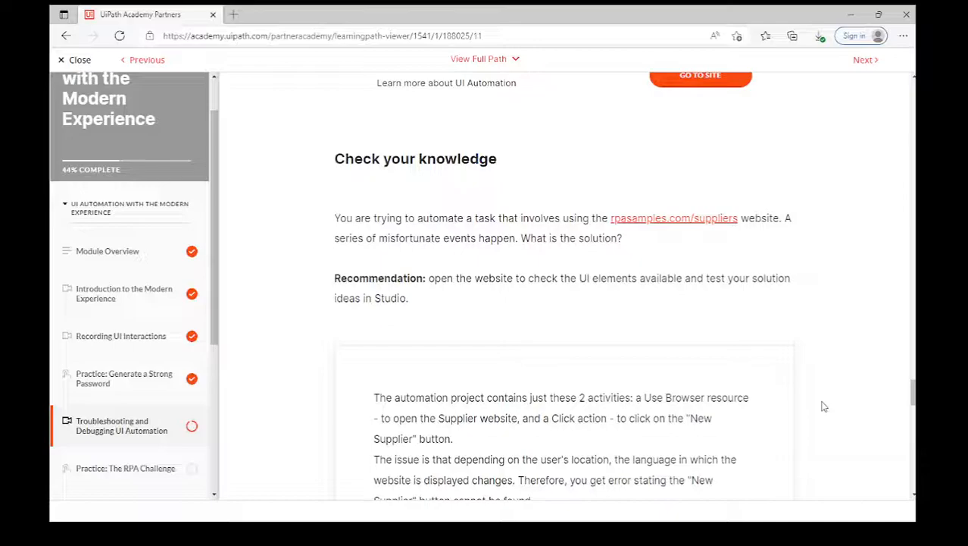
scroll(824, 407, down, 3)
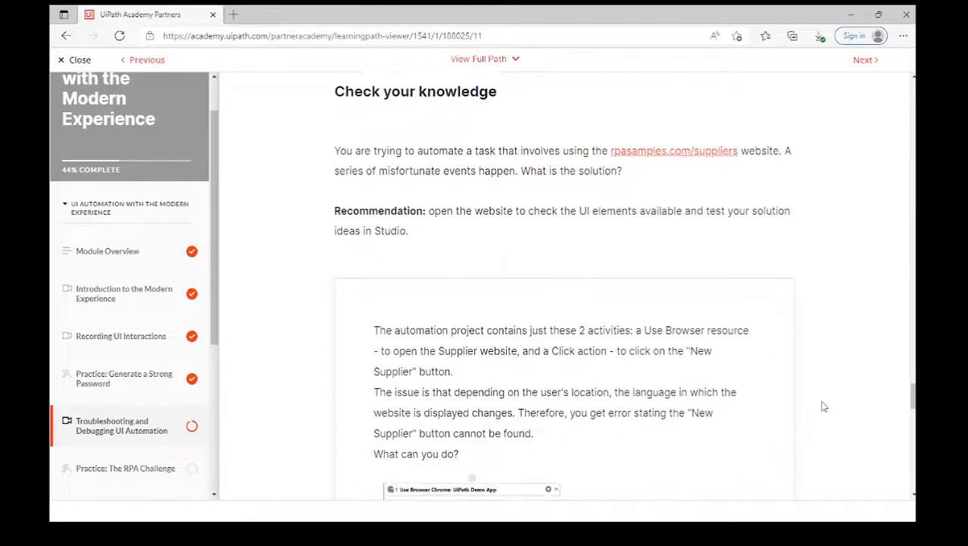
scroll(824, 407, down, 4)
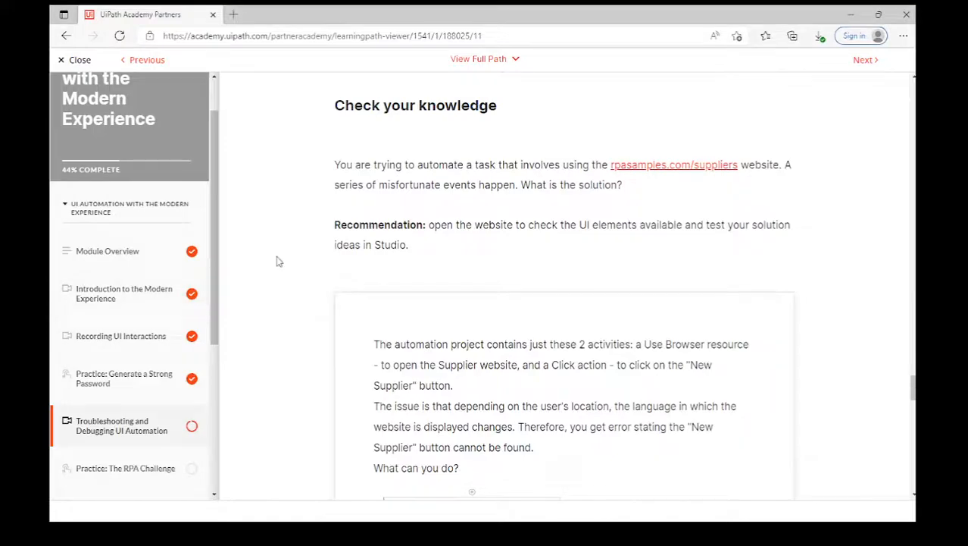
scroll(277, 261, down, 1)
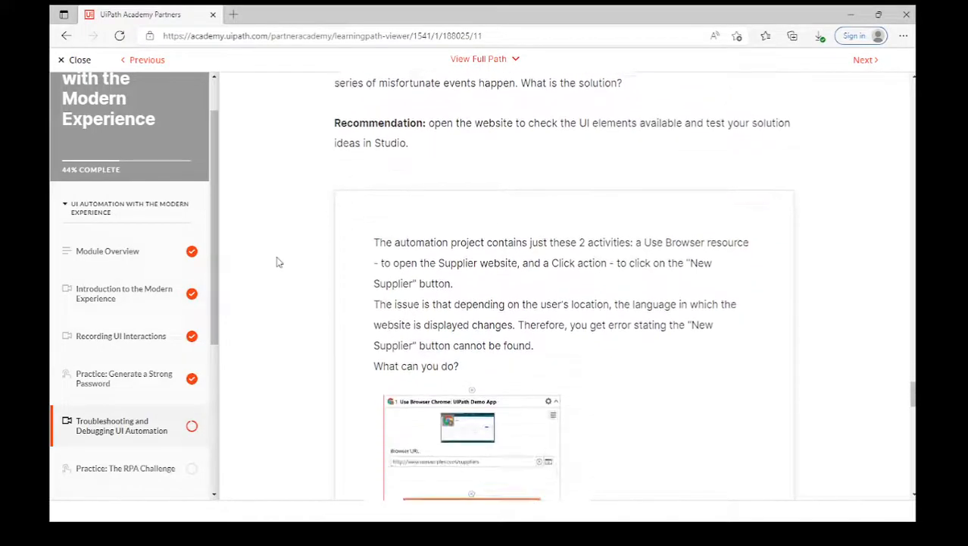
scroll(277, 262, down, 5)
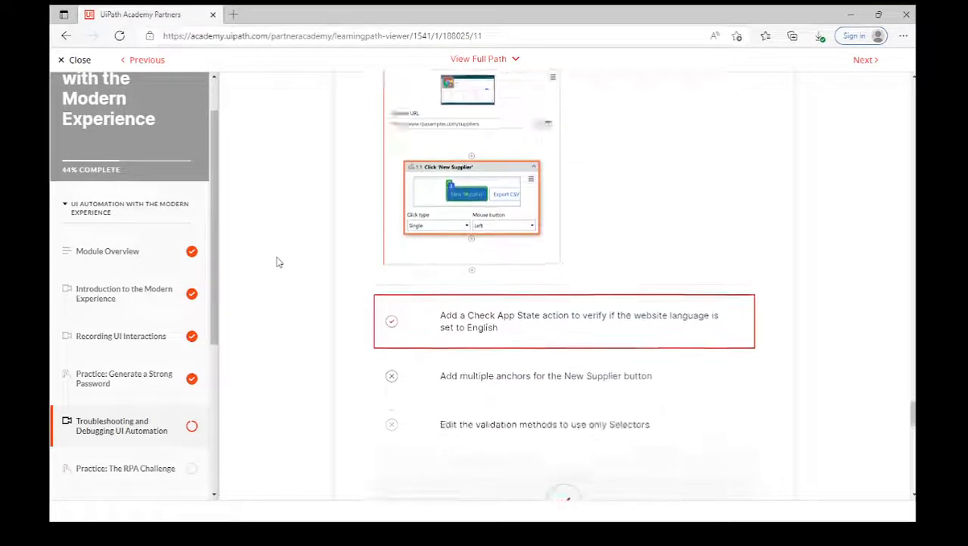
scroll(278, 261, down, 5)
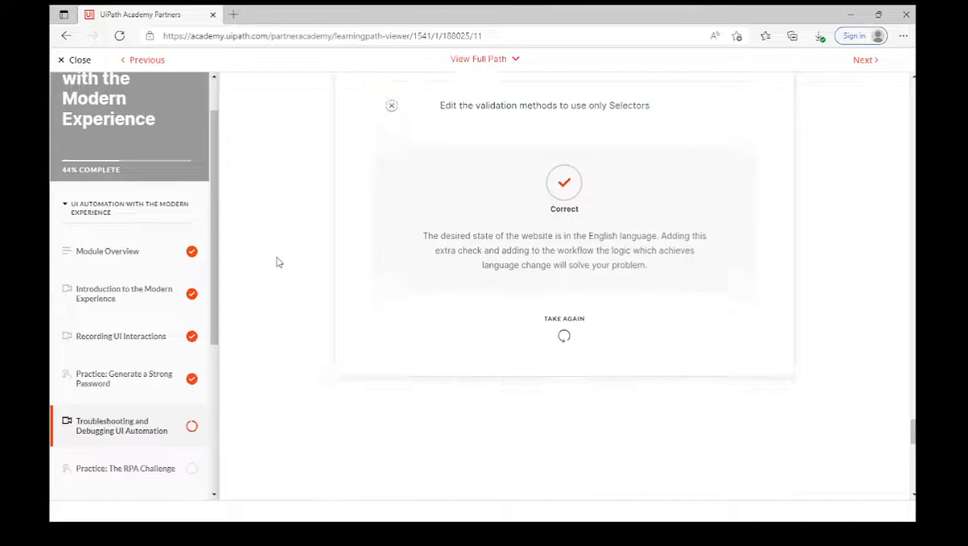
scroll(277, 262, down, 4)
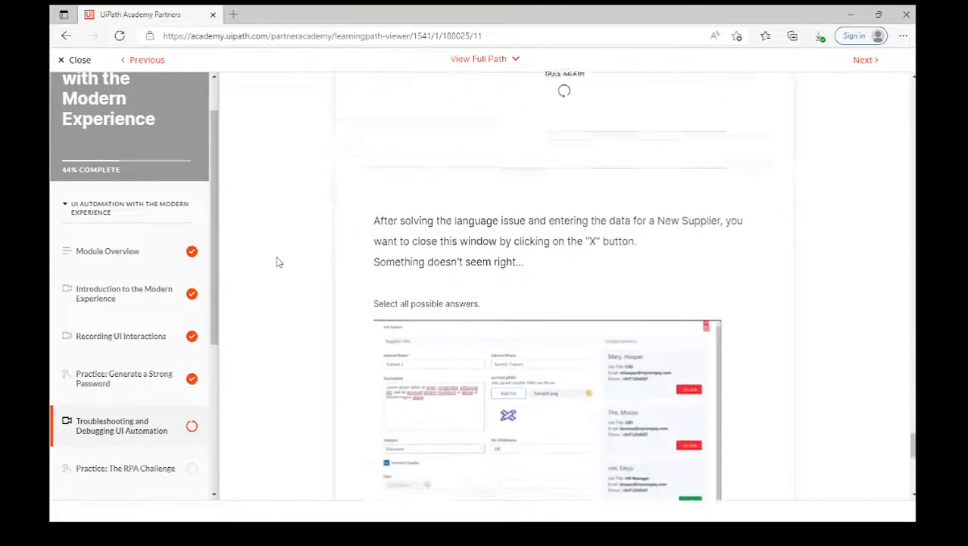
scroll(277, 262, down, 1)
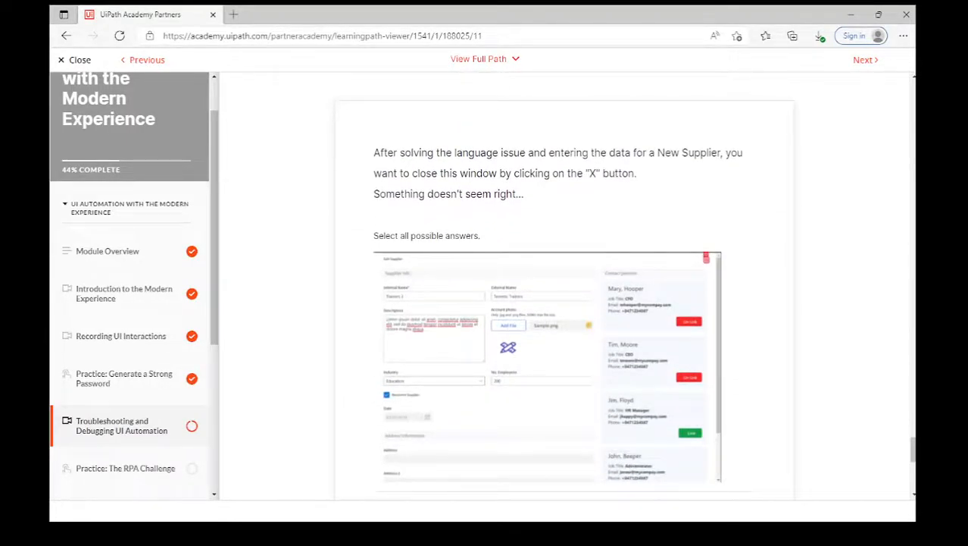
scroll(565, 288, down, 1)
scroll(269, 254, down, 4)
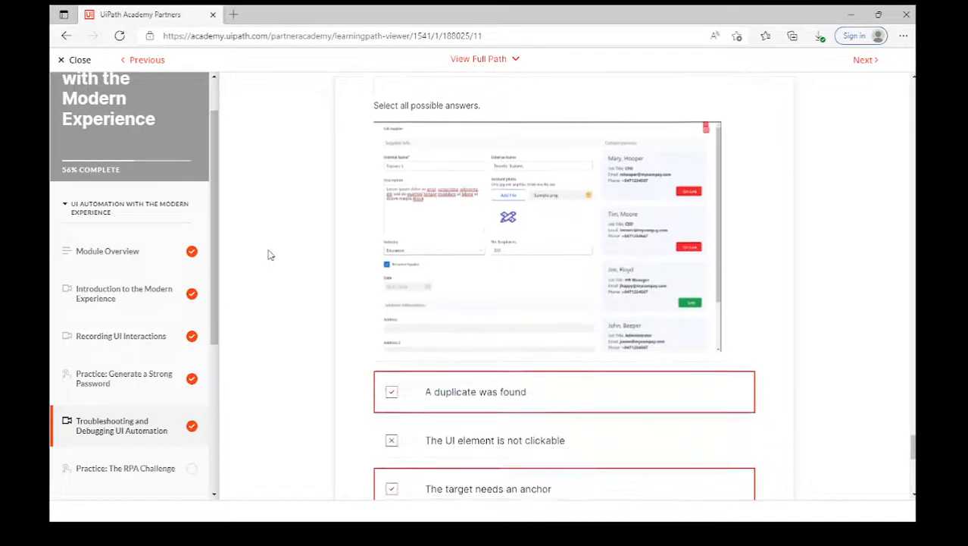
scroll(267, 254, down, 5)
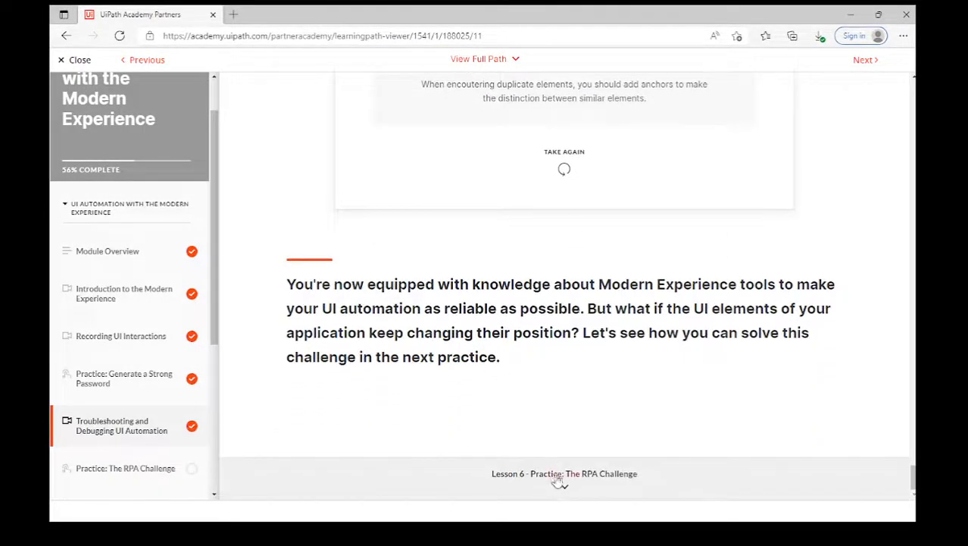
- Open Lesson 6, "Practice: The RPA Challenge", and read the challenge description, instructions and "Before you start" notes
click(570, 498)
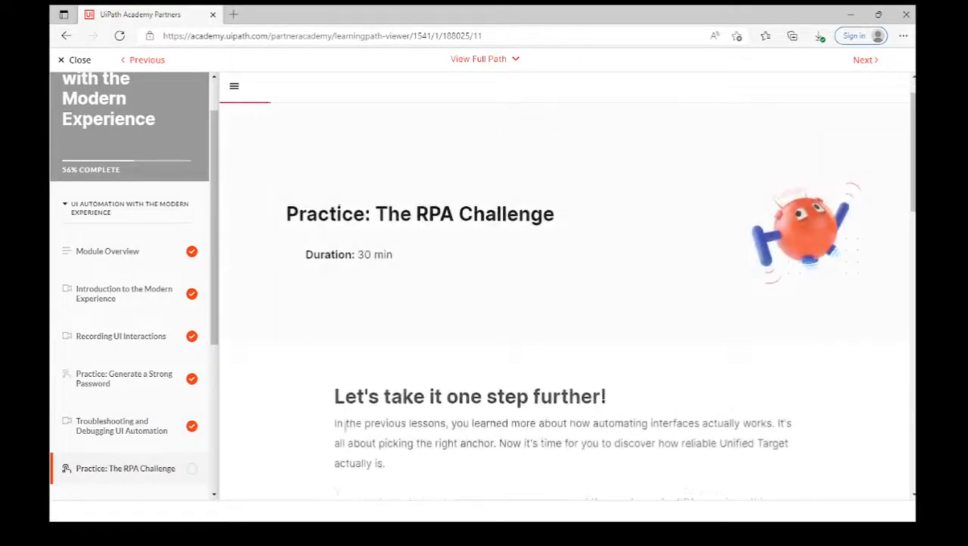
scroll(286, 355, down, 4)
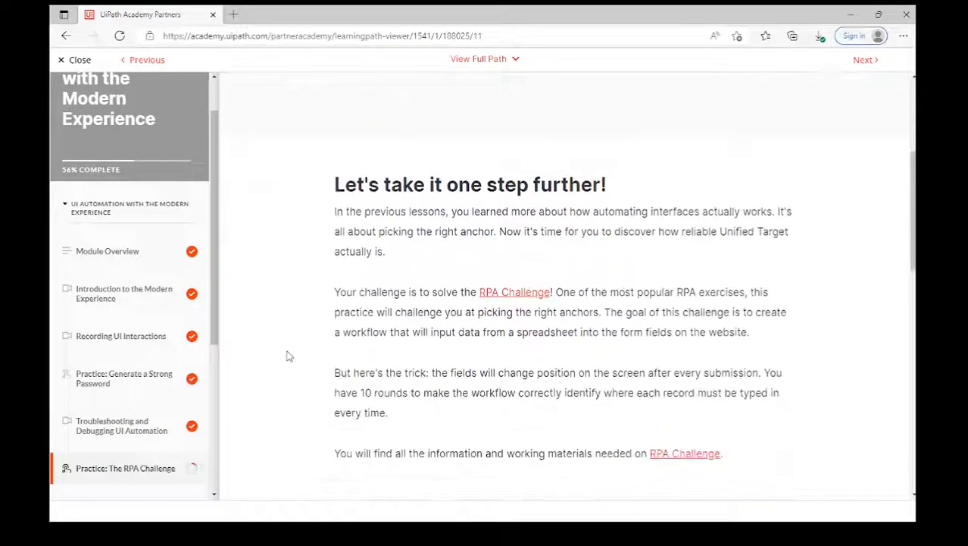
scroll(287, 355, down, 1)
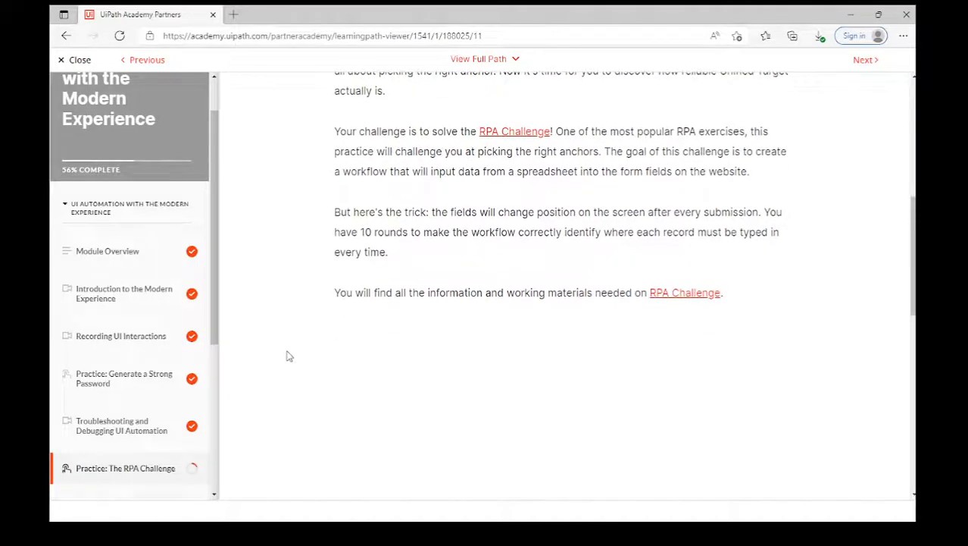
scroll(286, 352, down, 1)
scroll(286, 350, down, 1)
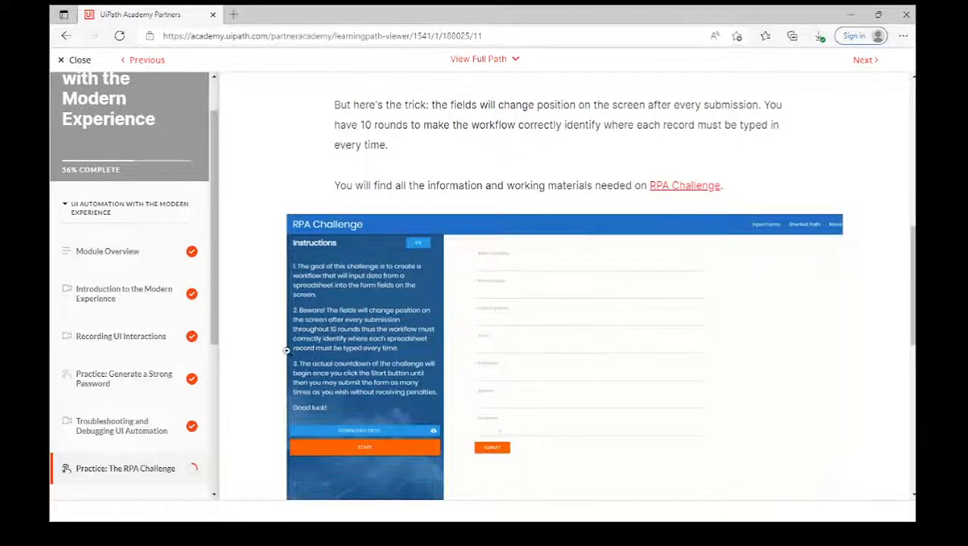
scroll(286, 350, down, 1)
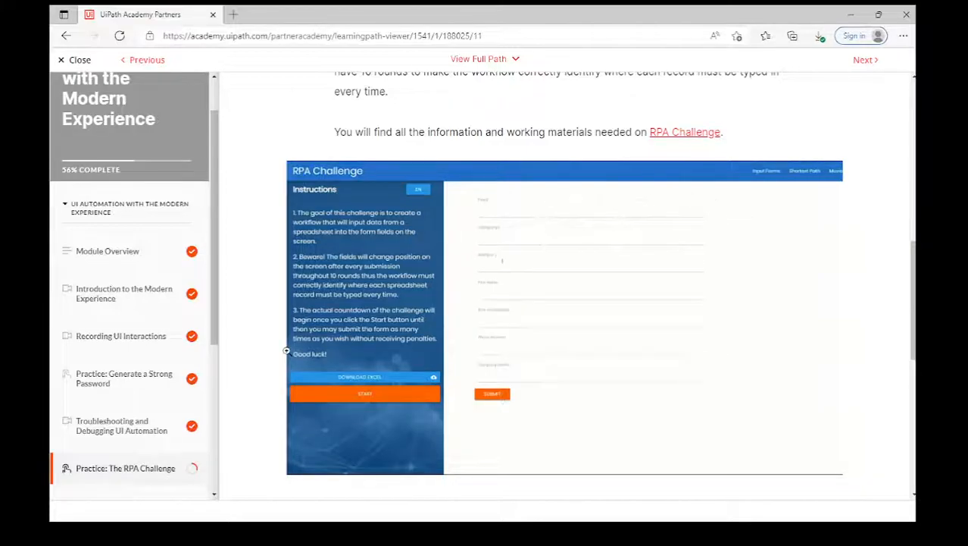
scroll(287, 350, down, 4)
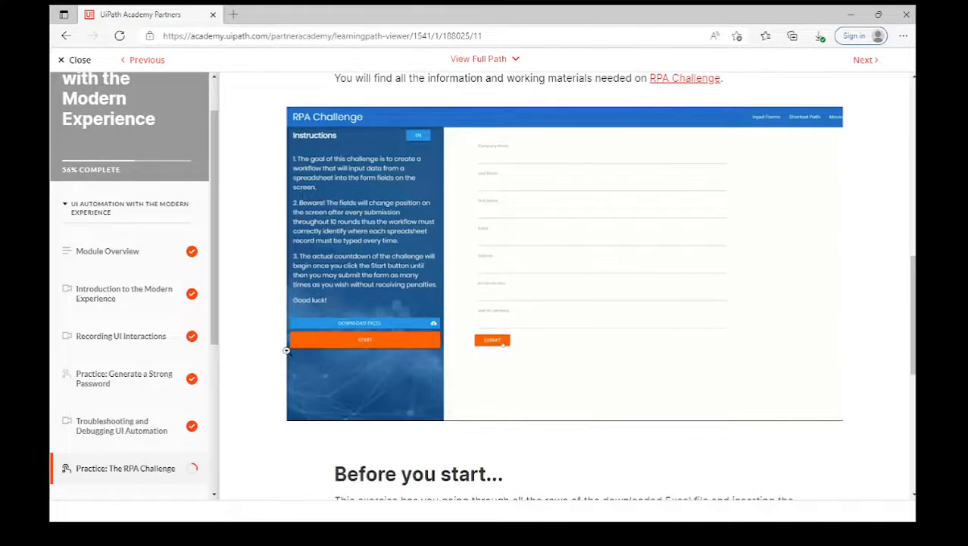
scroll(286, 355, down, 3)
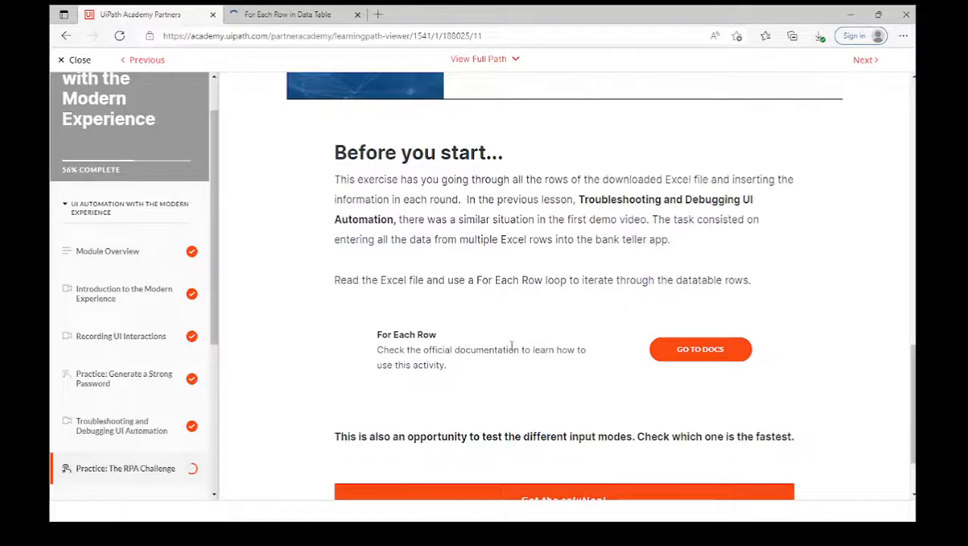
- Read the Studio and StudioX versions of the For Each Row in Data Table documentation and close that page
click(255, 15)
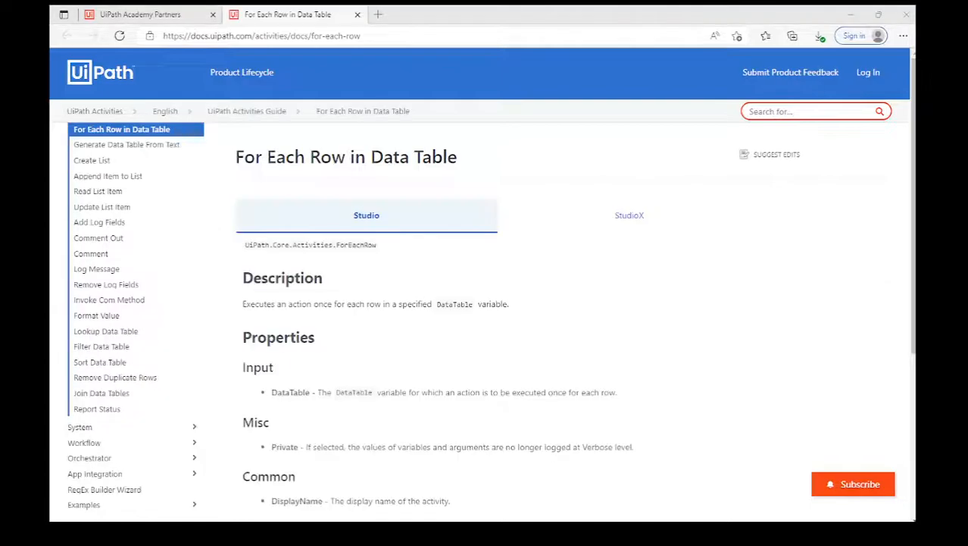
click(596, 181)
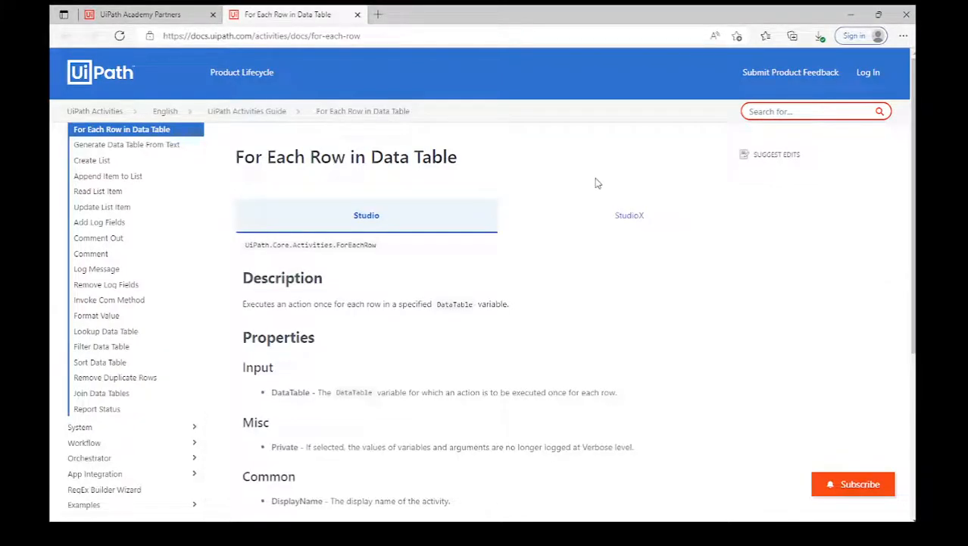
scroll(595, 182, down, 4)
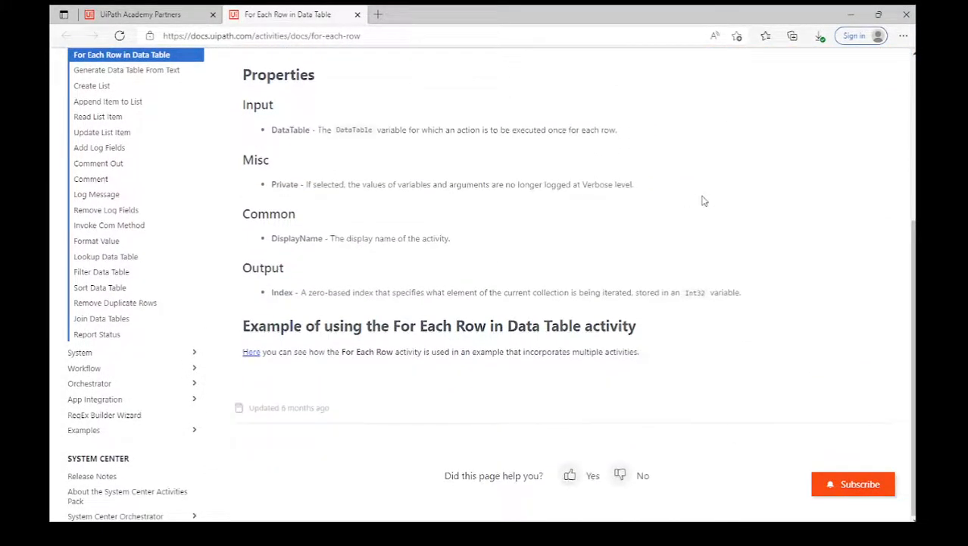
scroll(703, 200, up, 4)
click(668, 233)
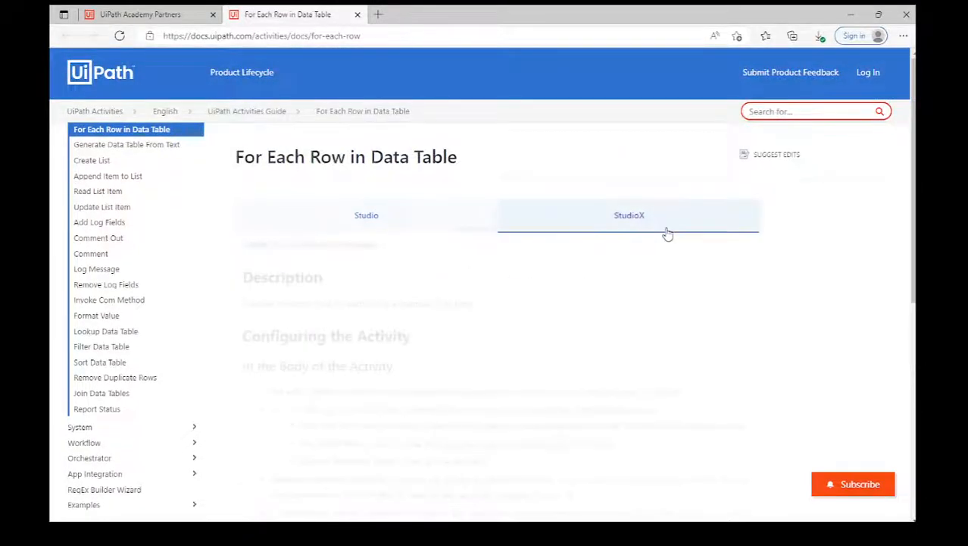
scroll(731, 252, down, 3)
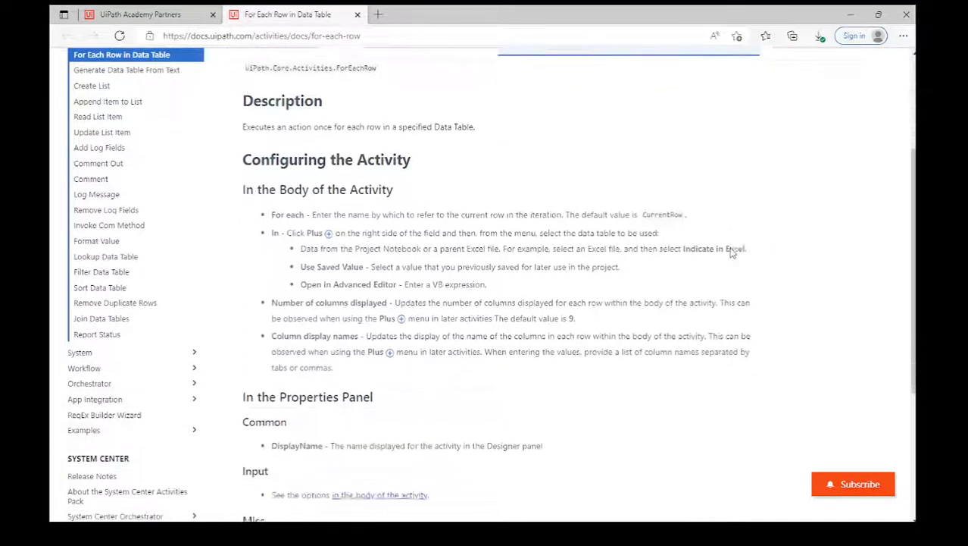
scroll(732, 253, down, 3)
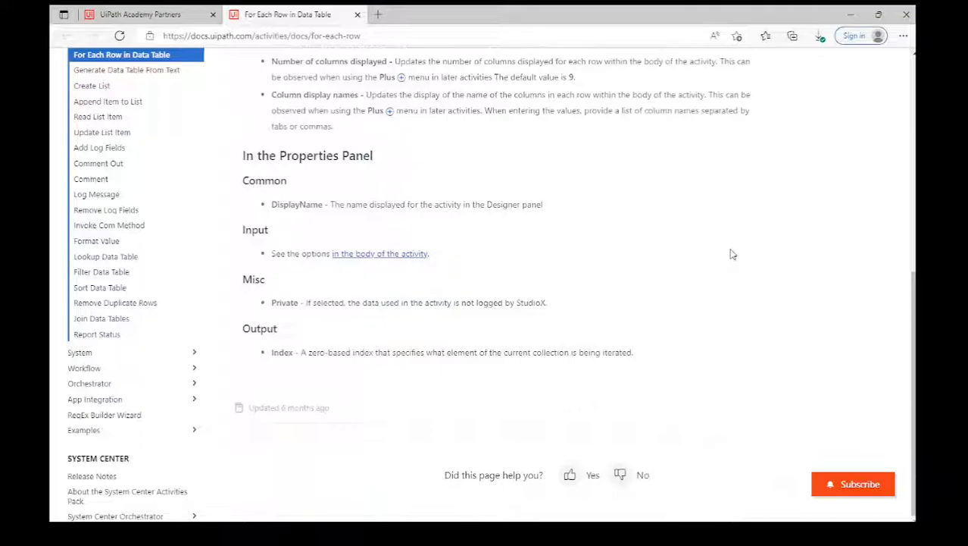
click(357, 14)
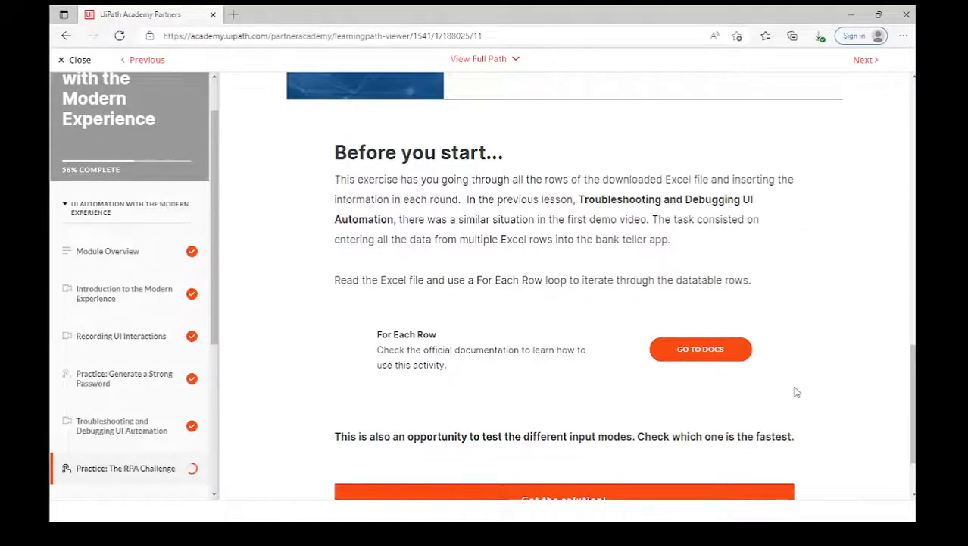
- Reveal the practice solution and download "Solution - RPA Challenge - Studio Project.zip"
scroll(796, 392, down, 1)
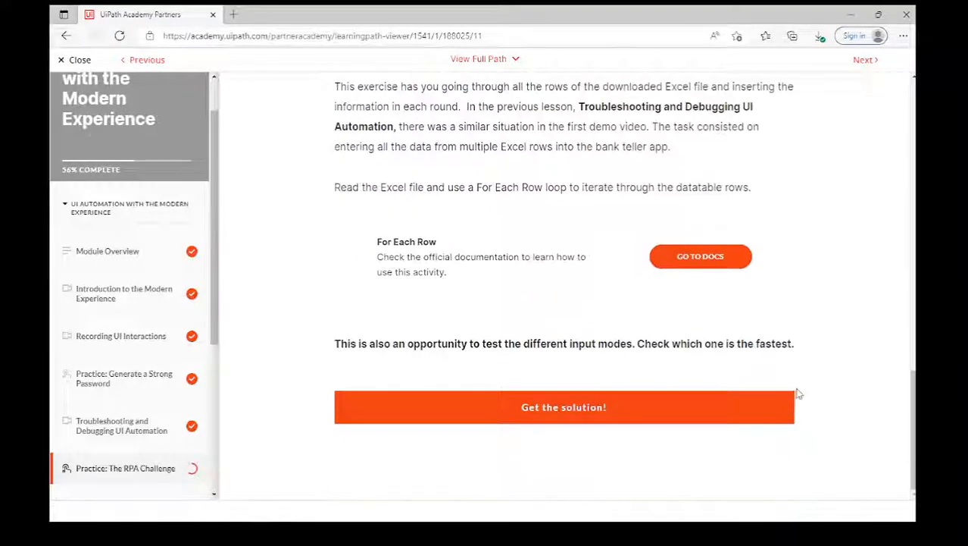
click(567, 409)
scroll(580, 417, down, 3)
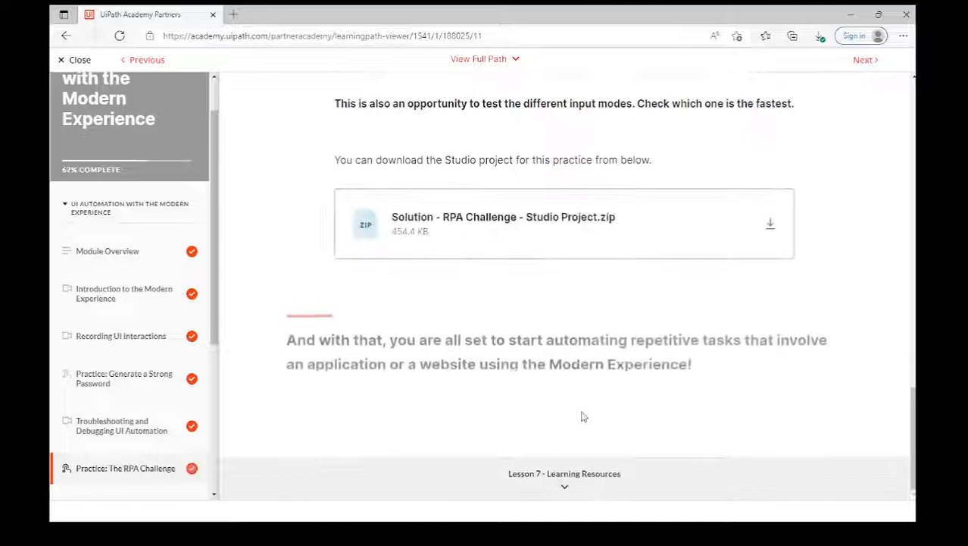
click(771, 231)
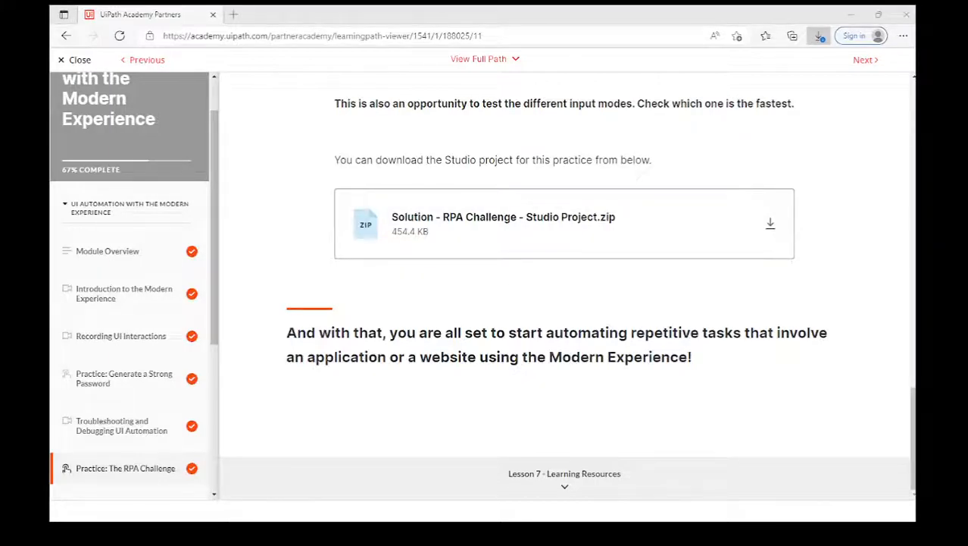
click(384, 278)
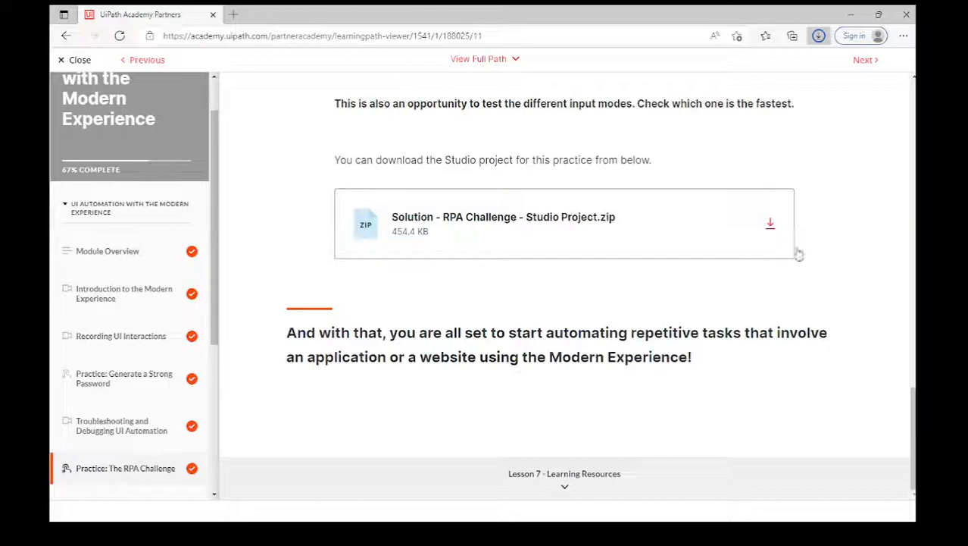
- Open Lesson 7, "Learning Resources", download DoubleUI.zip and look through the other downloadable resources
click(564, 480)
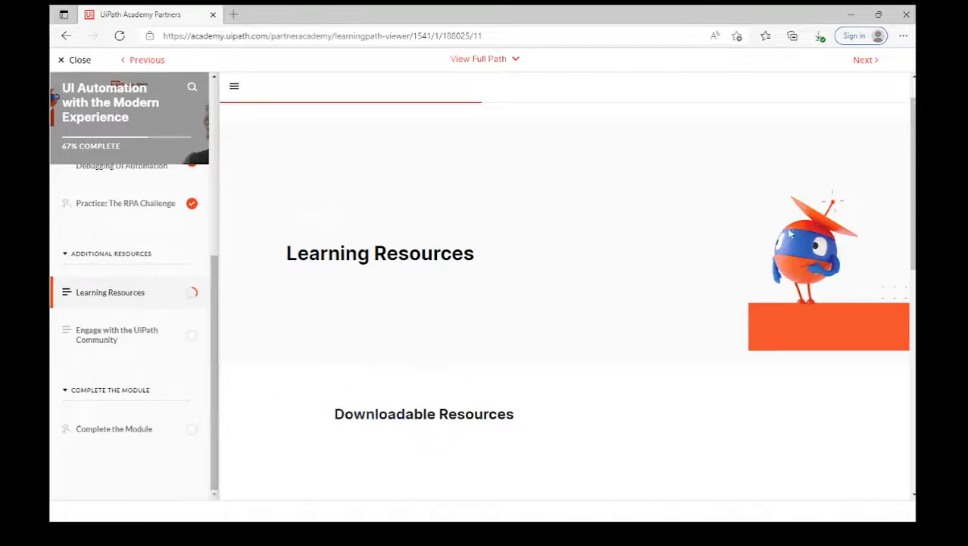
scroll(763, 422, down, 2)
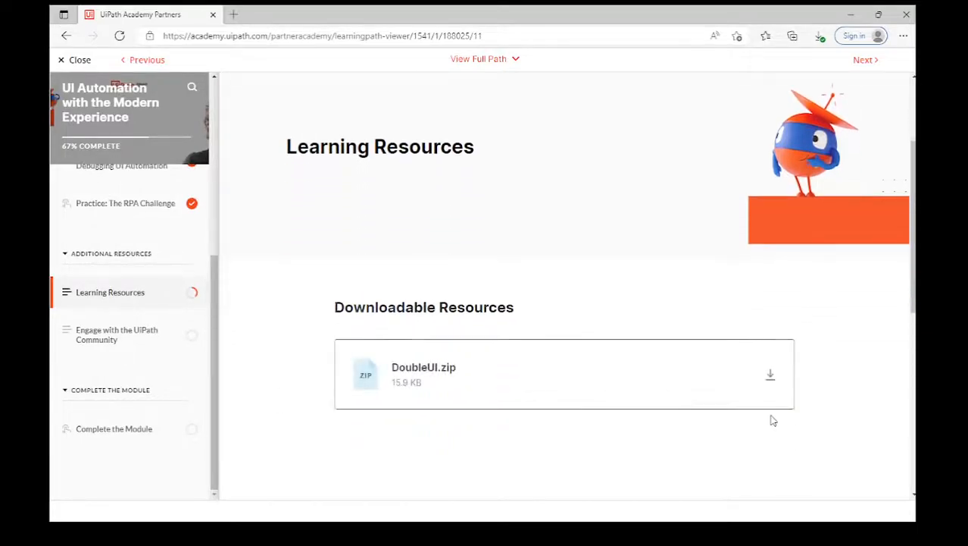
click(782, 381)
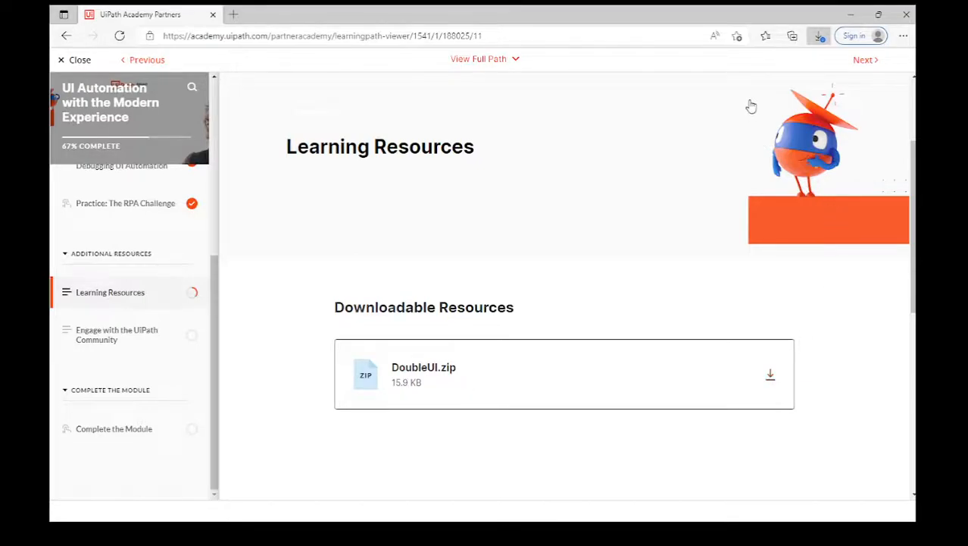
click(750, 105)
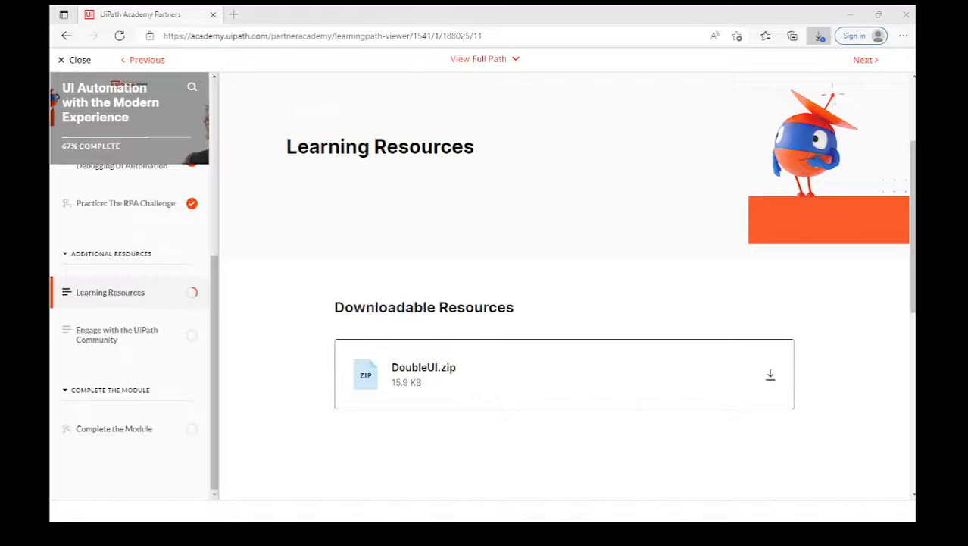
click(684, 294)
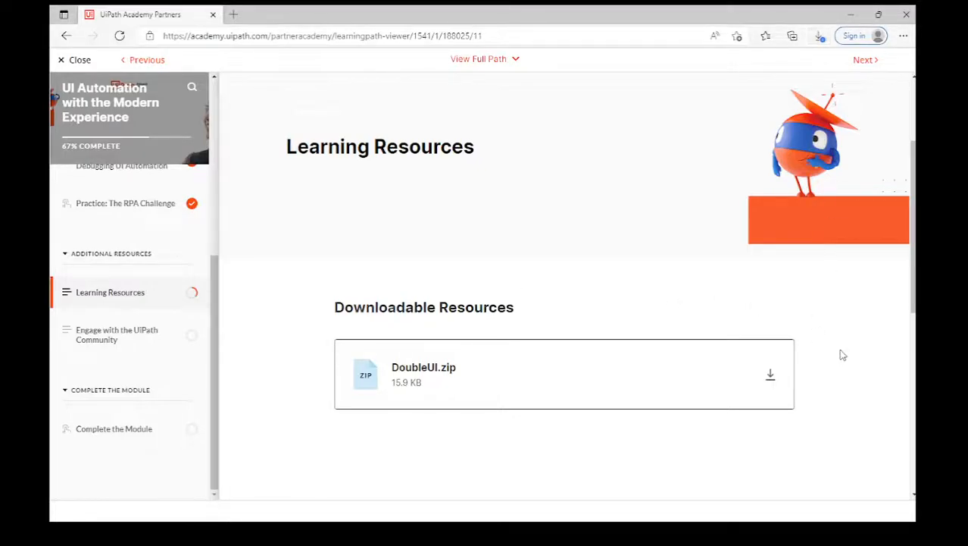
scroll(841, 353, down, 5)
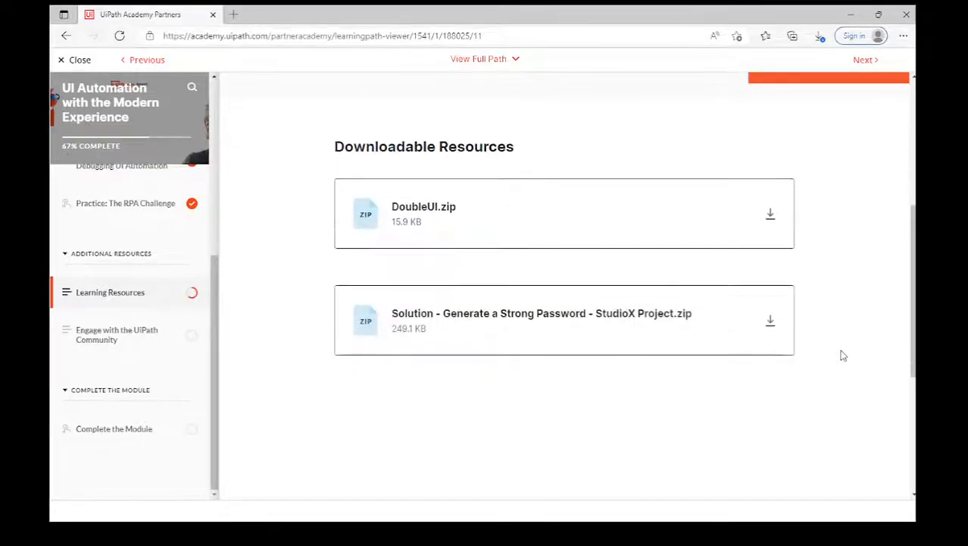
- Download "Solution - Generate a Strong Password - StudioX Project.zip" and "Solution - RPA Challenge - StudioX Project.zip" from the downloadable resources
scroll(817, 348, down, 1)
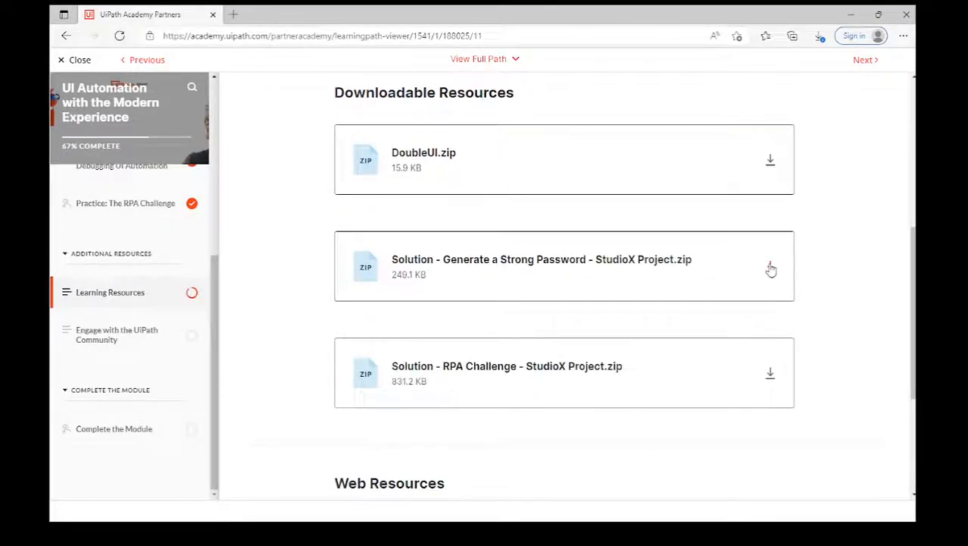
click(770, 268)
click(771, 374)
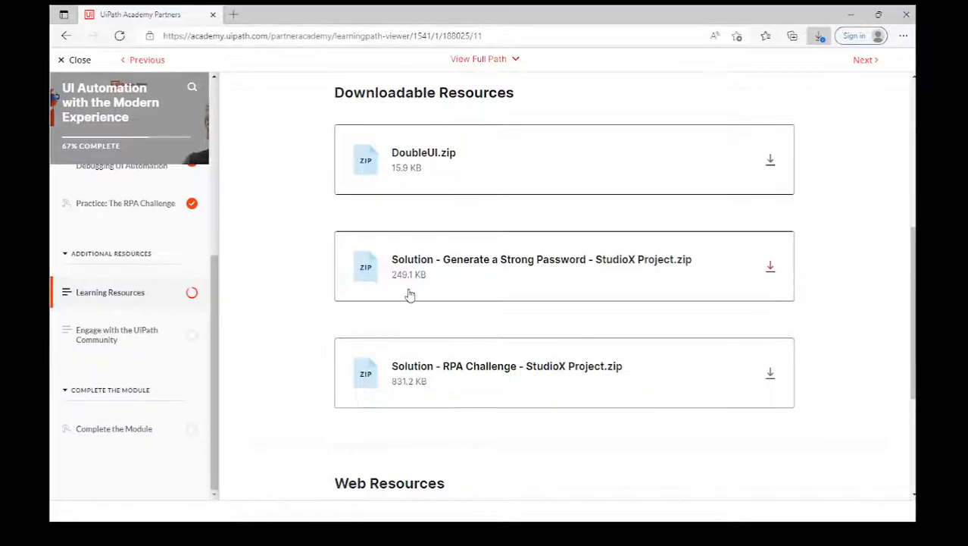
- Finish the Learning Resources lesson, open Lesson 8, "Engage with the UiPath Community", and go through its forum links to the end
scroll(826, 307, down, 4)
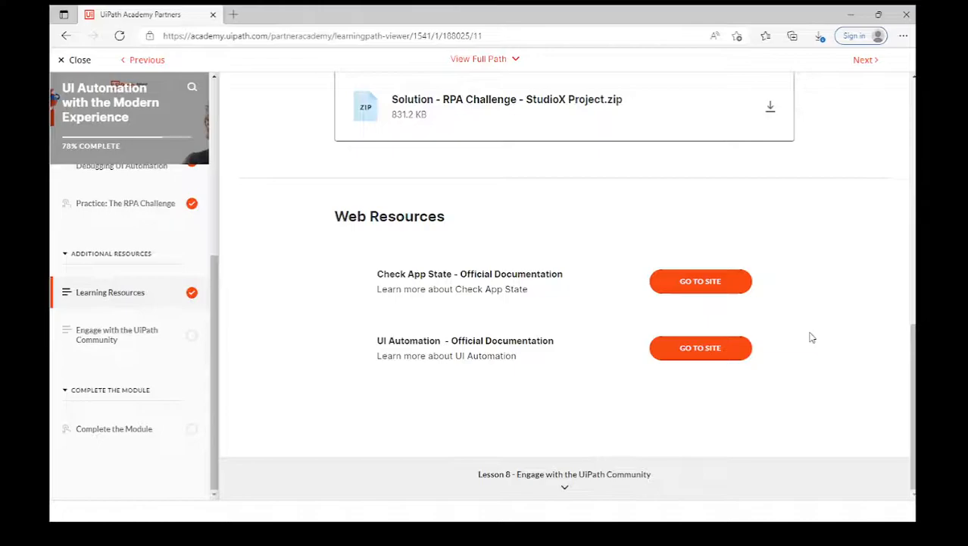
click(564, 486)
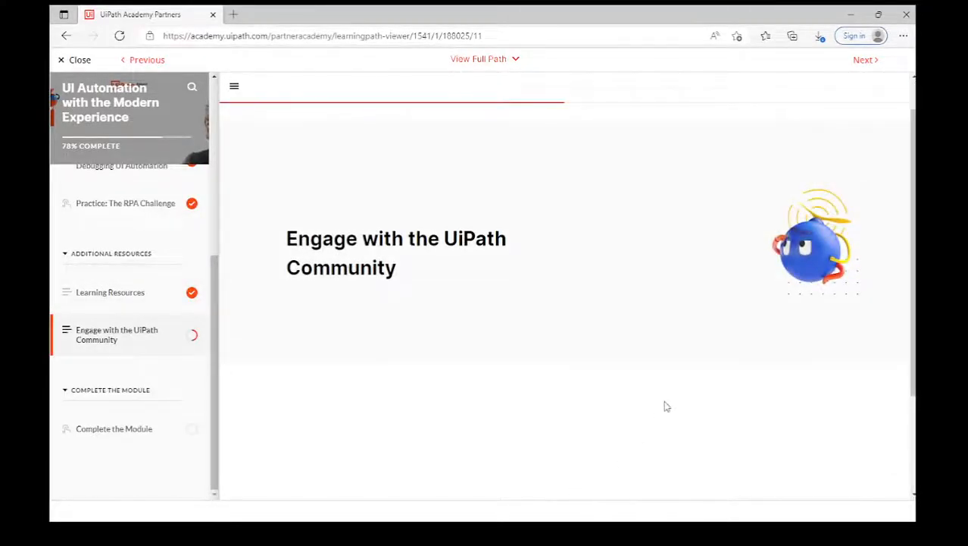
scroll(666, 407, down, 4)
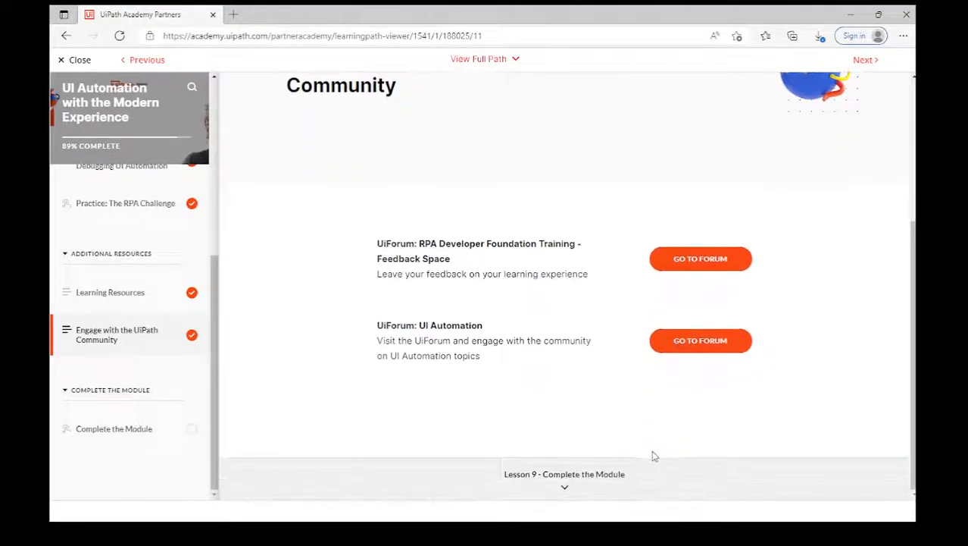
- Open Lesson 9, "Complete the Module", and exit the UI Automation with the Modern Experience module
click(582, 489)
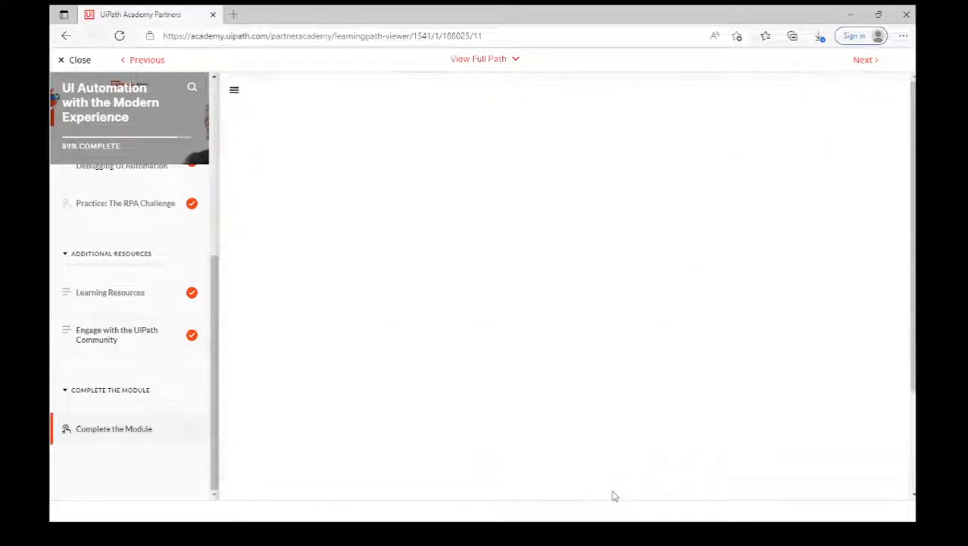
scroll(625, 486, down, 2)
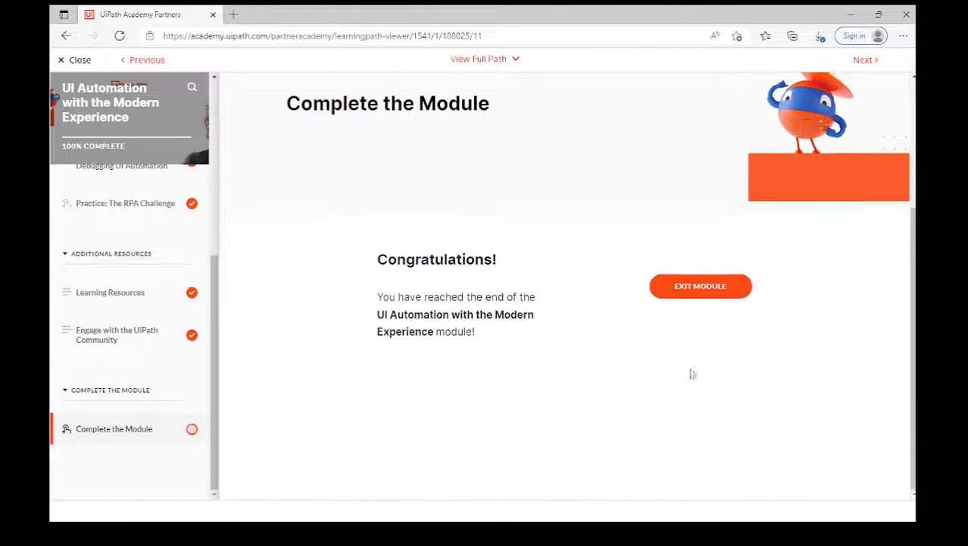
click(700, 288)
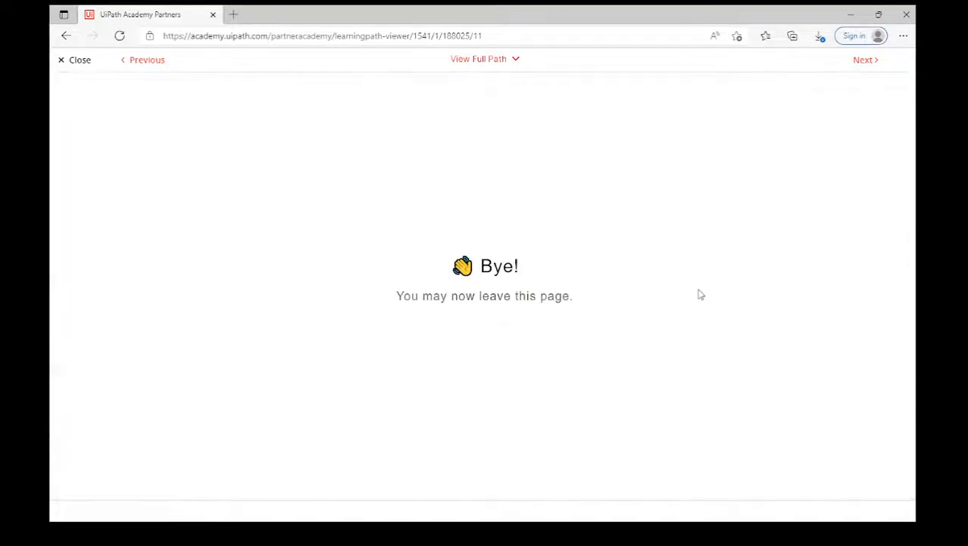